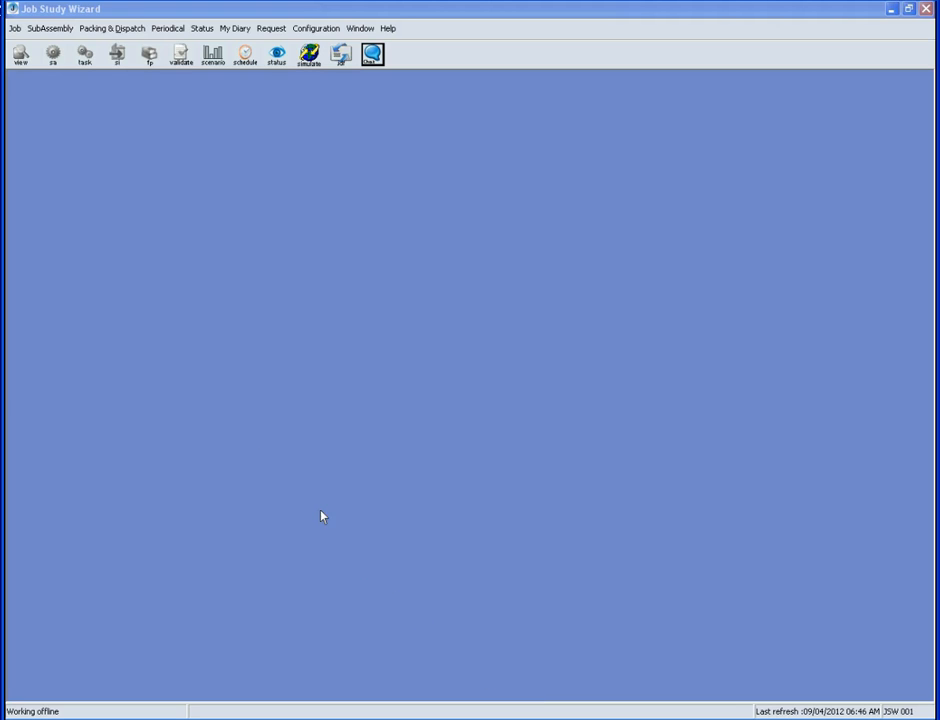
# Create a new job named 'Sample Switch Board' and continue past the job properties
pyautogui.click(15, 29)
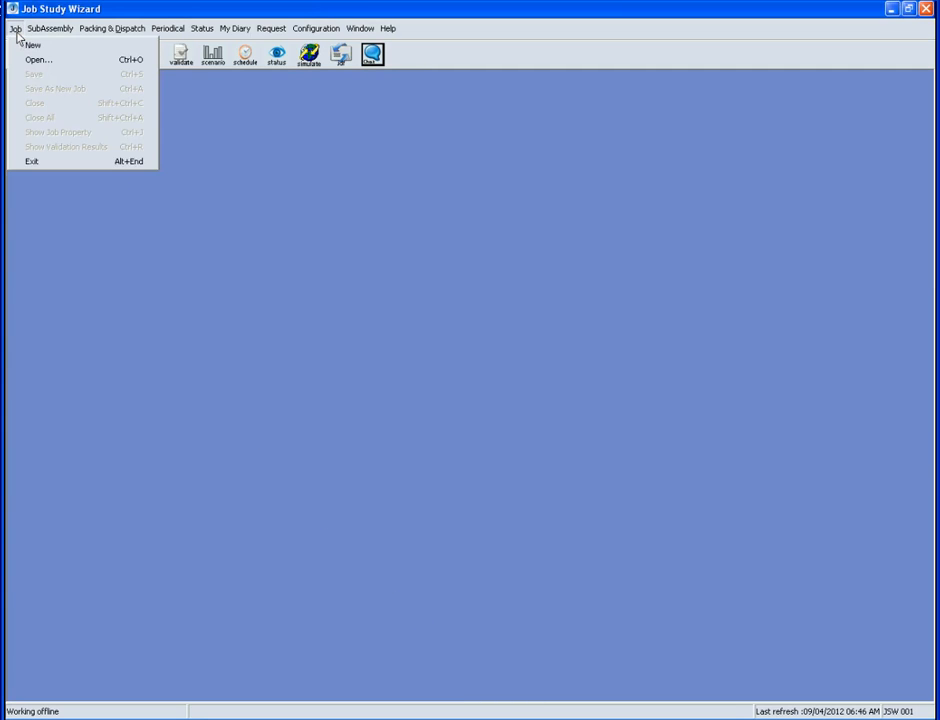
pyautogui.click(30, 46)
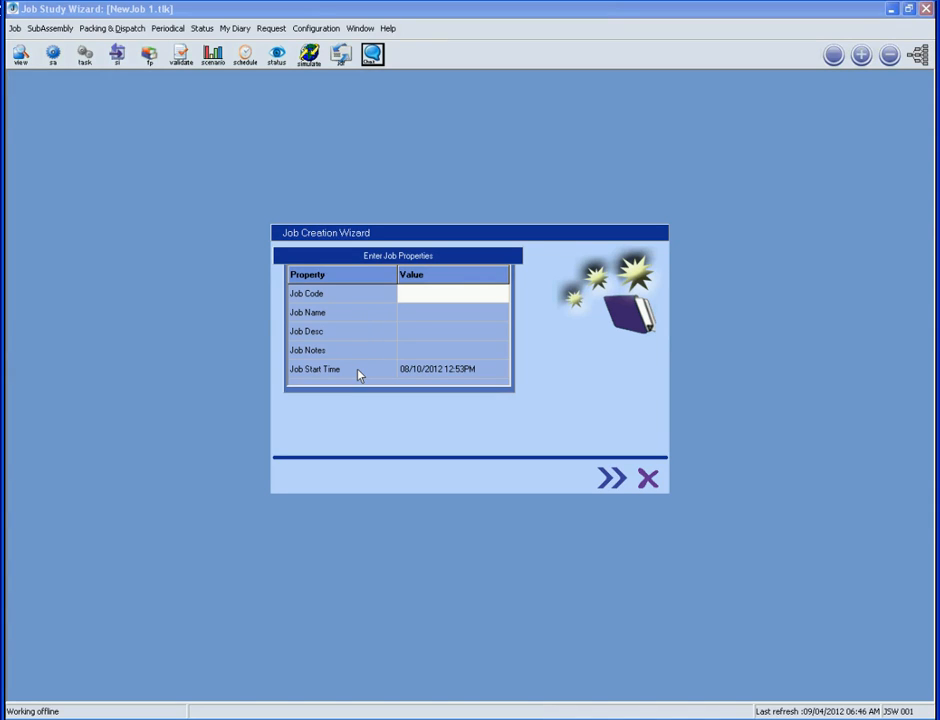
pyautogui.click(404, 320)
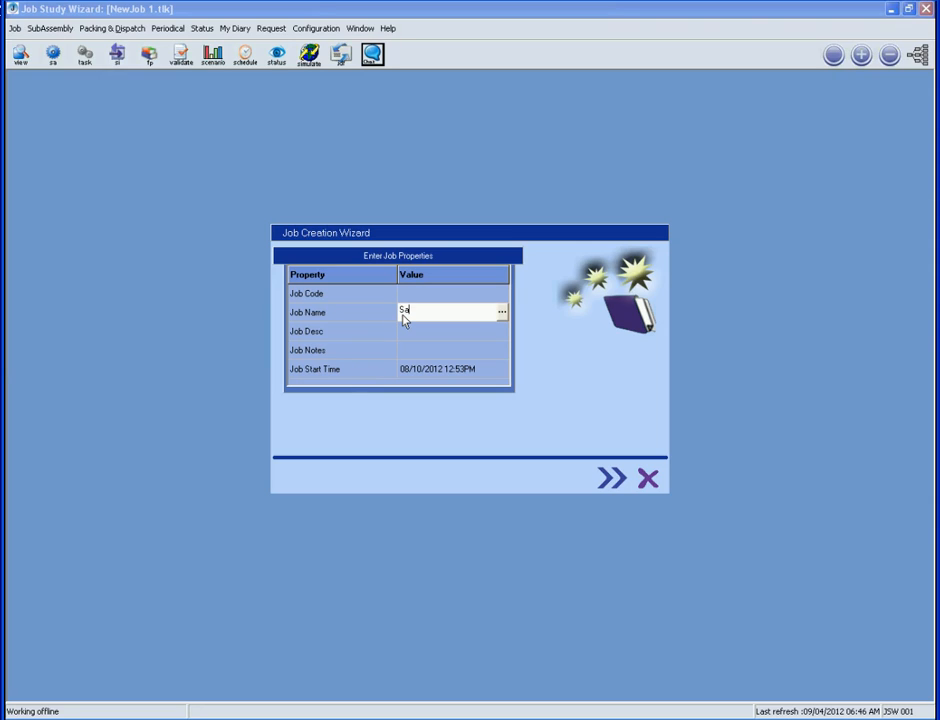
pyautogui.write('Sample ')
pyautogui.write('A')
pyautogui.write('Switch')
pyautogui.write(' Board')
pyautogui.click(407, 369)
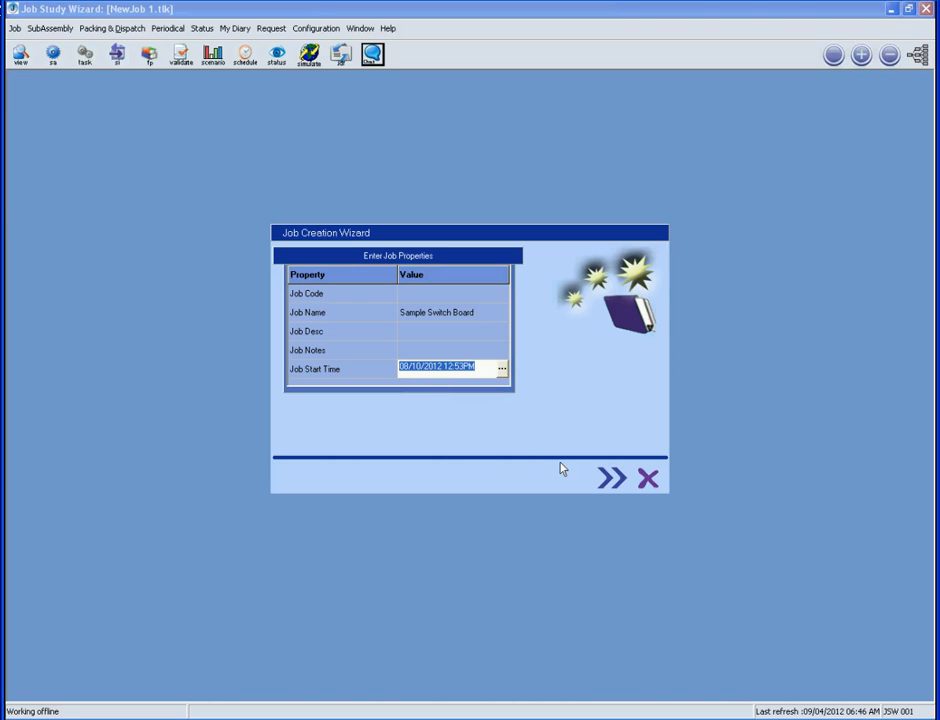
pyautogui.click(610, 479)
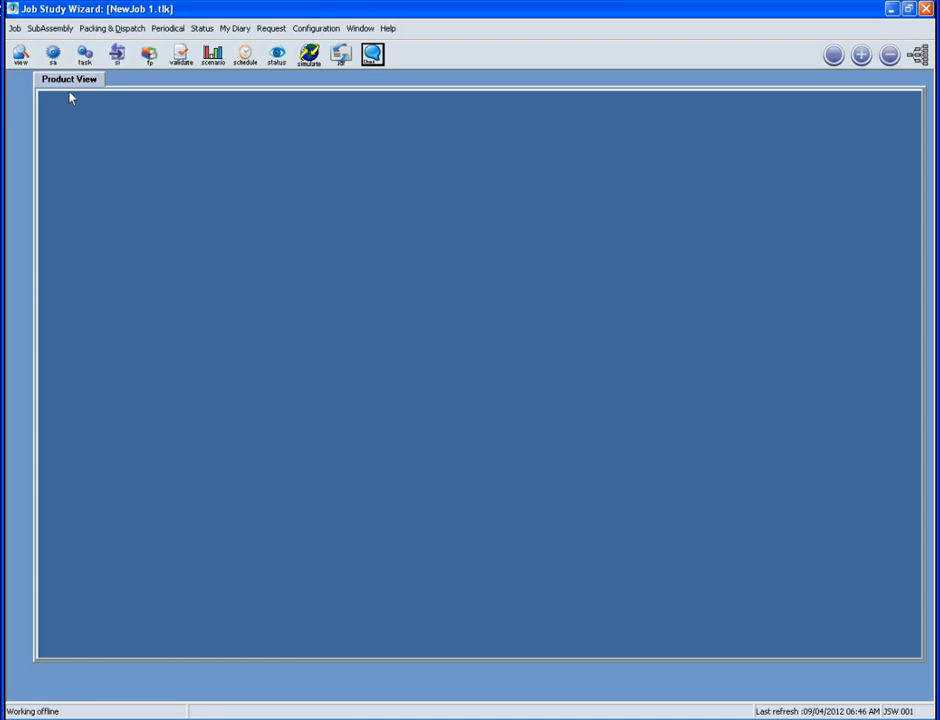
# Open the Add Task Window from the task toolbar icon
pyautogui.click(83, 62)
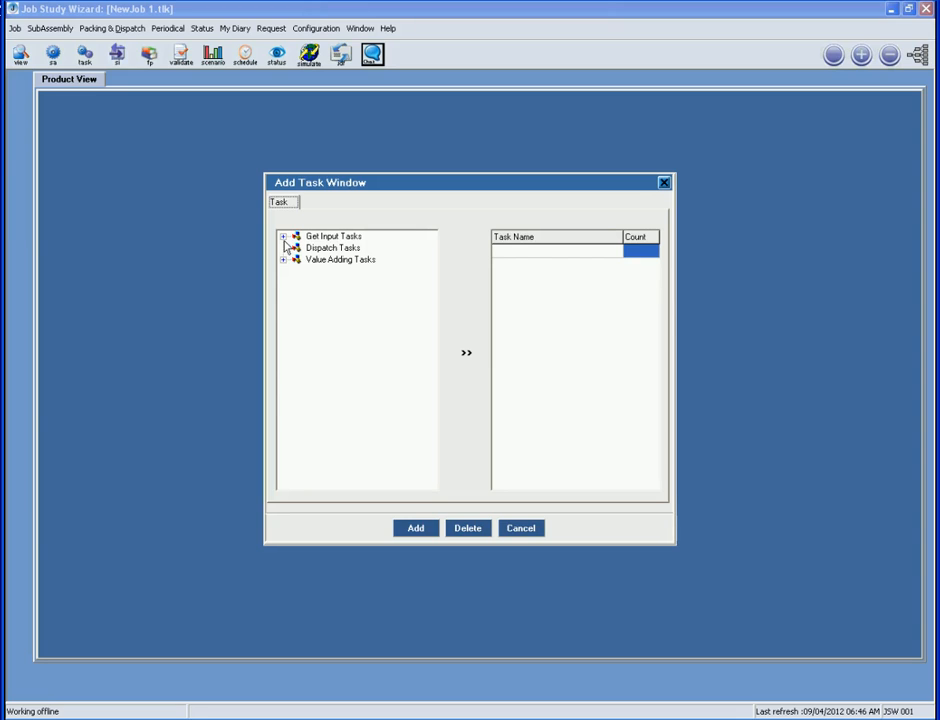
# Add Store Indent from Get Input Tasks to the job with a count of 5
pyautogui.click(284, 260)
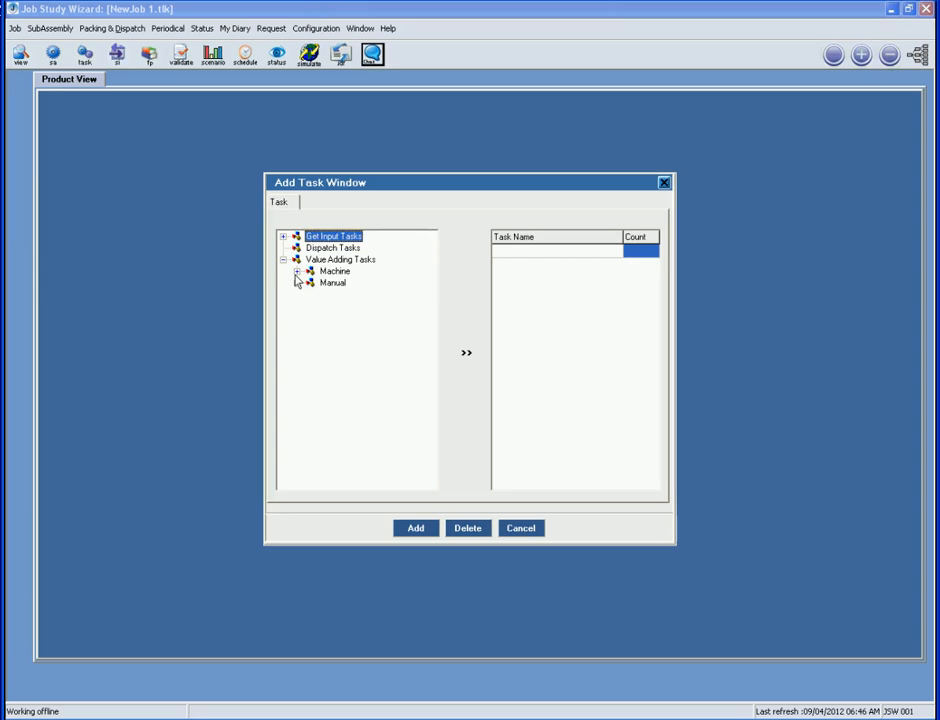
pyautogui.click(296, 271)
pyautogui.click(296, 306)
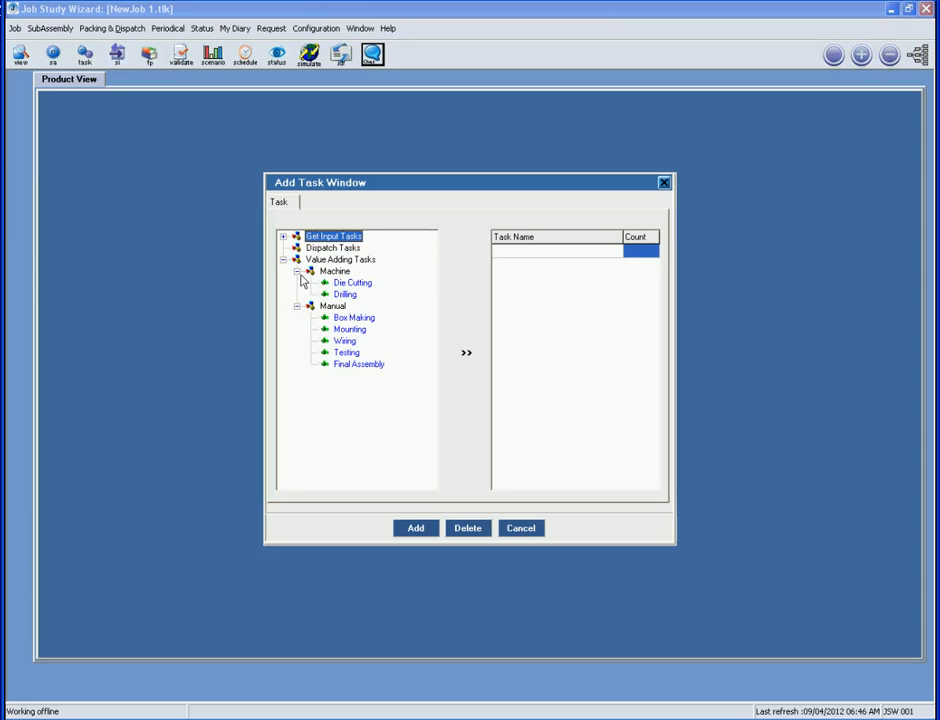
pyautogui.click(283, 236)
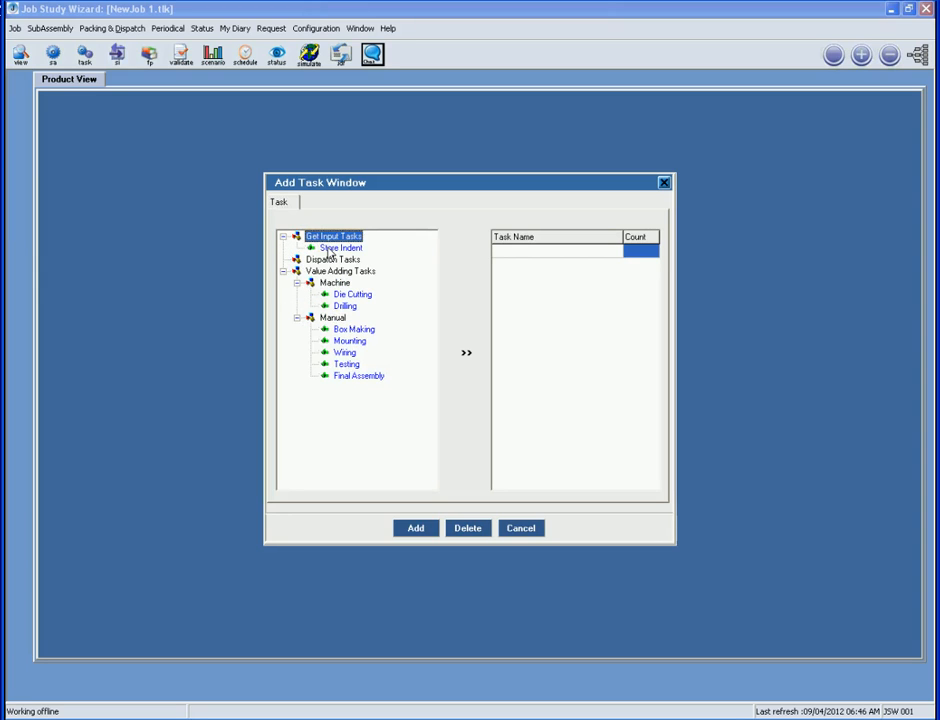
pyautogui.click(331, 250)
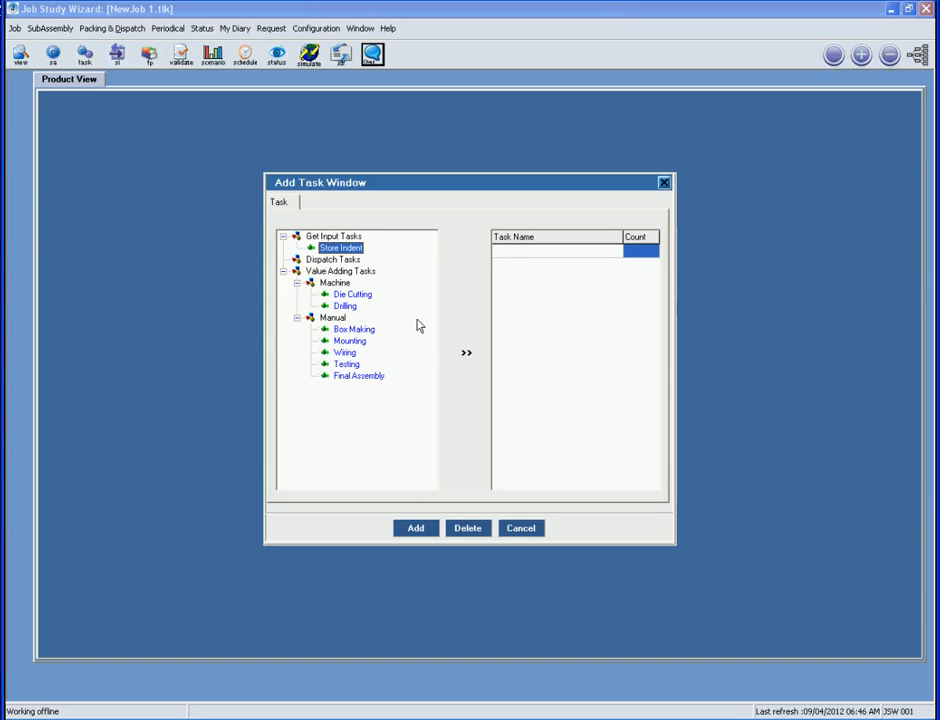
pyautogui.click(459, 358)
pyautogui.write('5')
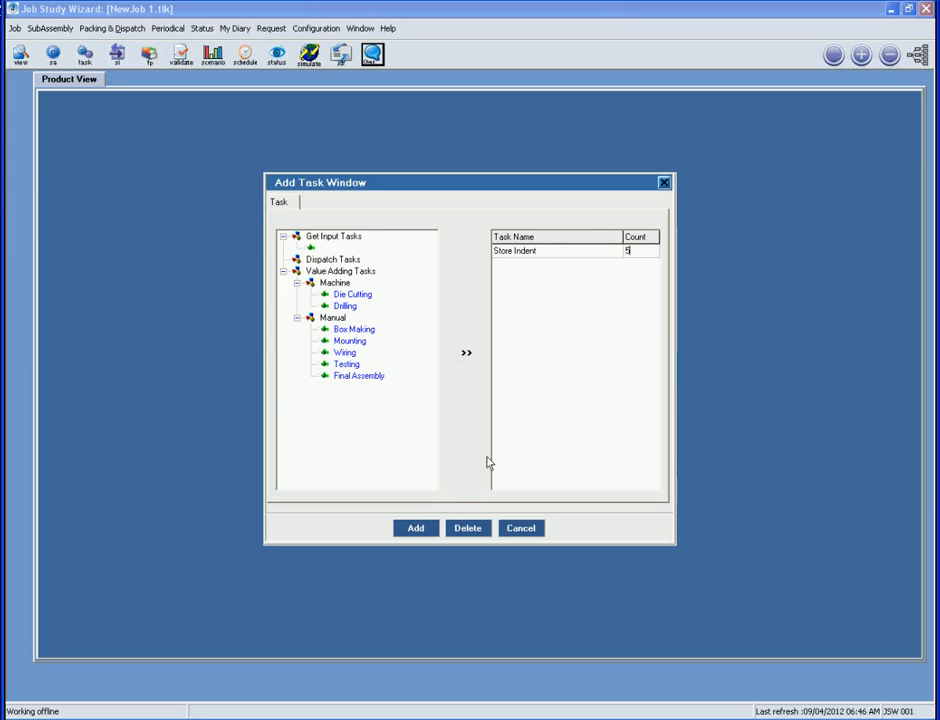
pyautogui.click(416, 529)
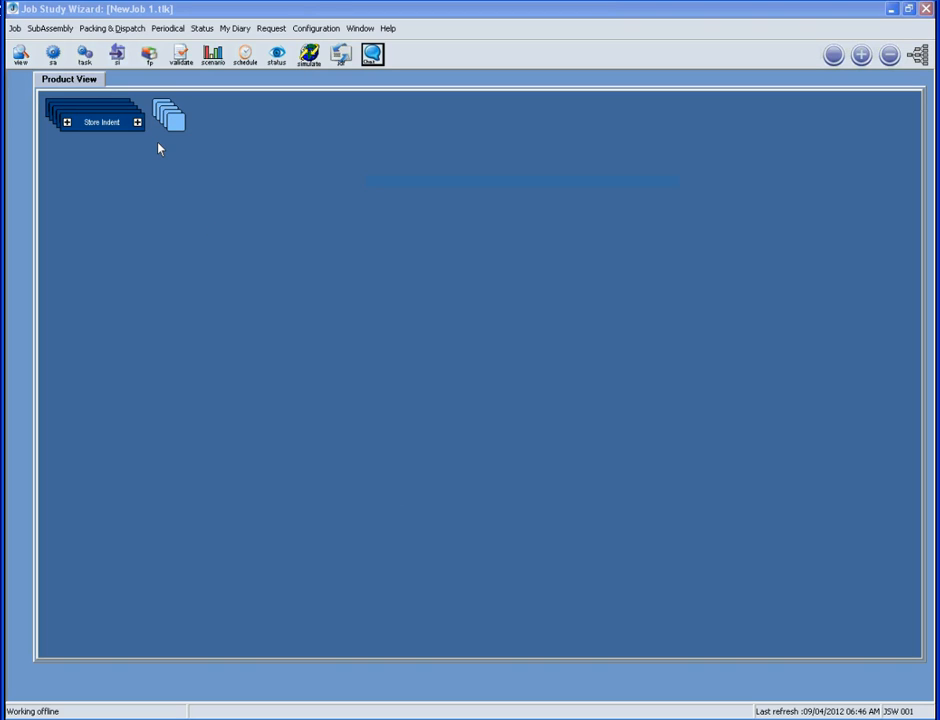
# Spread the Store Indent tasks into separate rows and give the first one a Fuse output
pyautogui.click(918, 55)
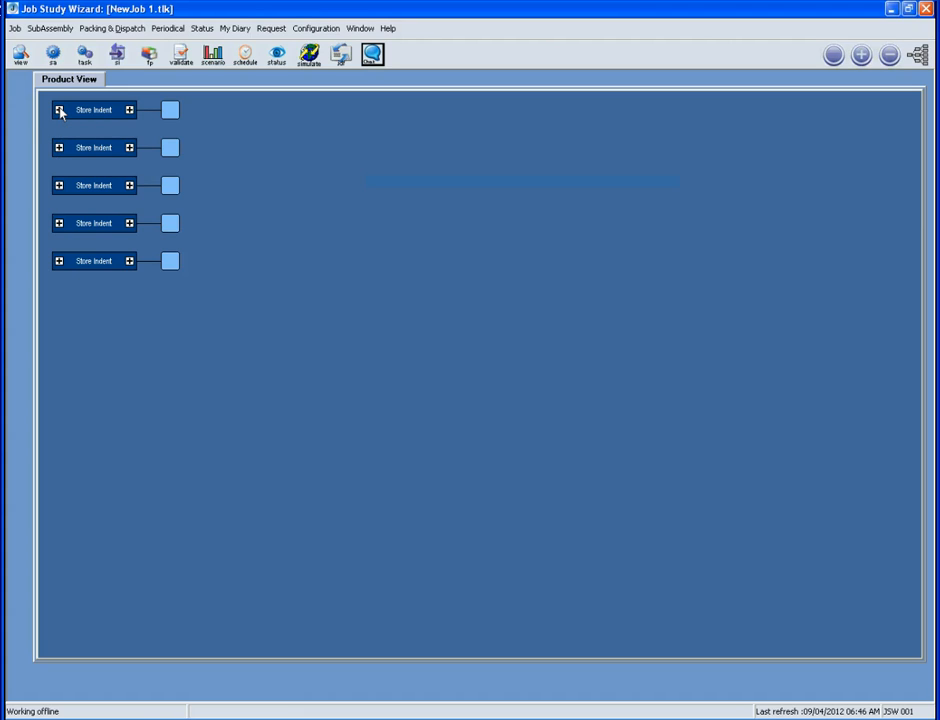
pyautogui.click(129, 110)
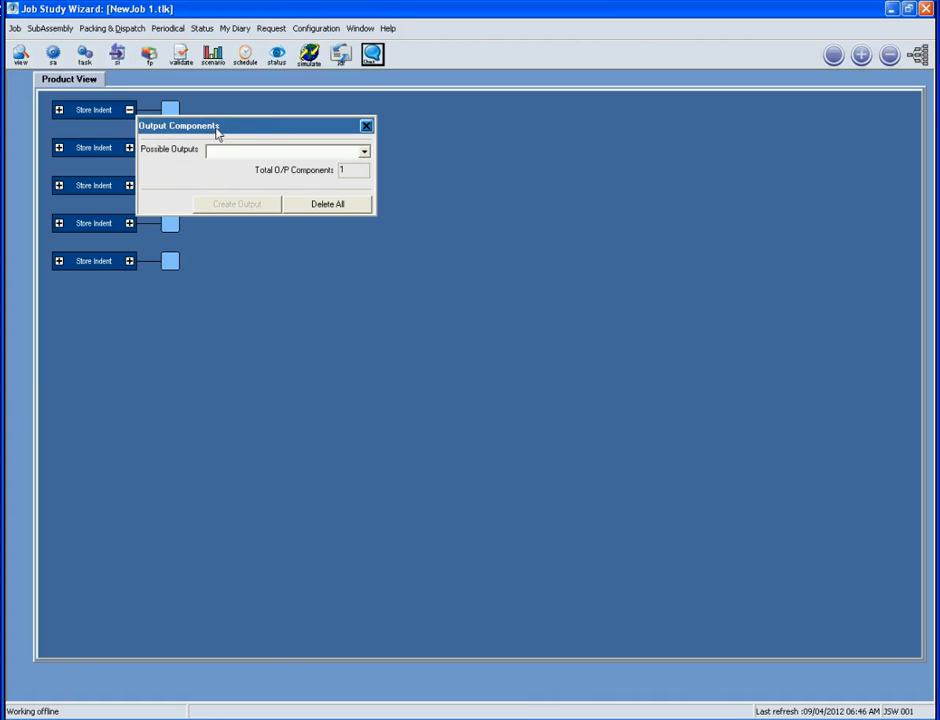
pyautogui.click(364, 154)
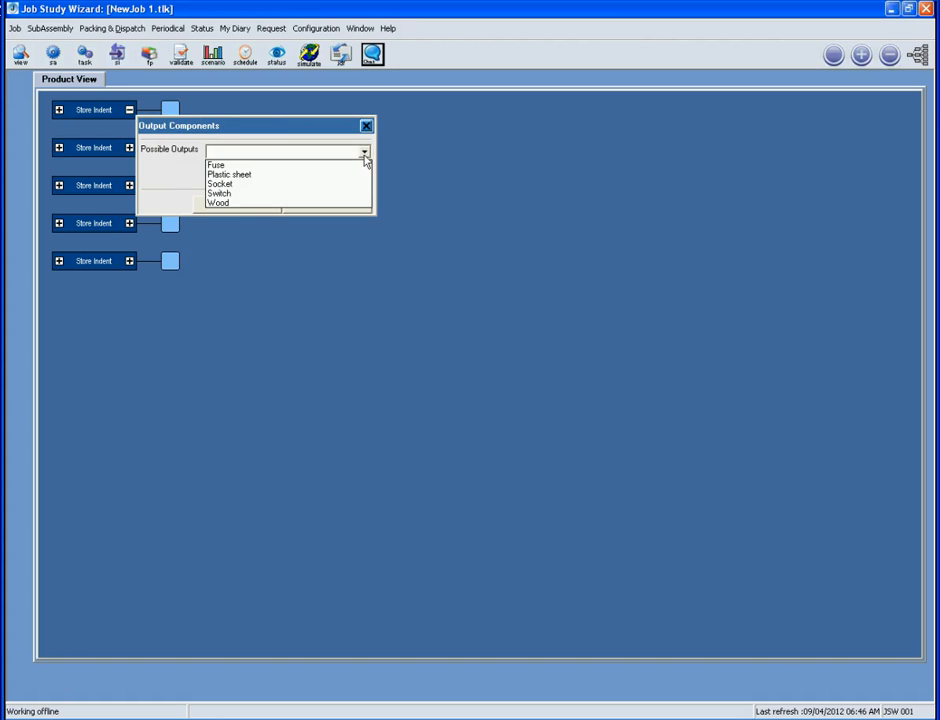
pyautogui.click(305, 170)
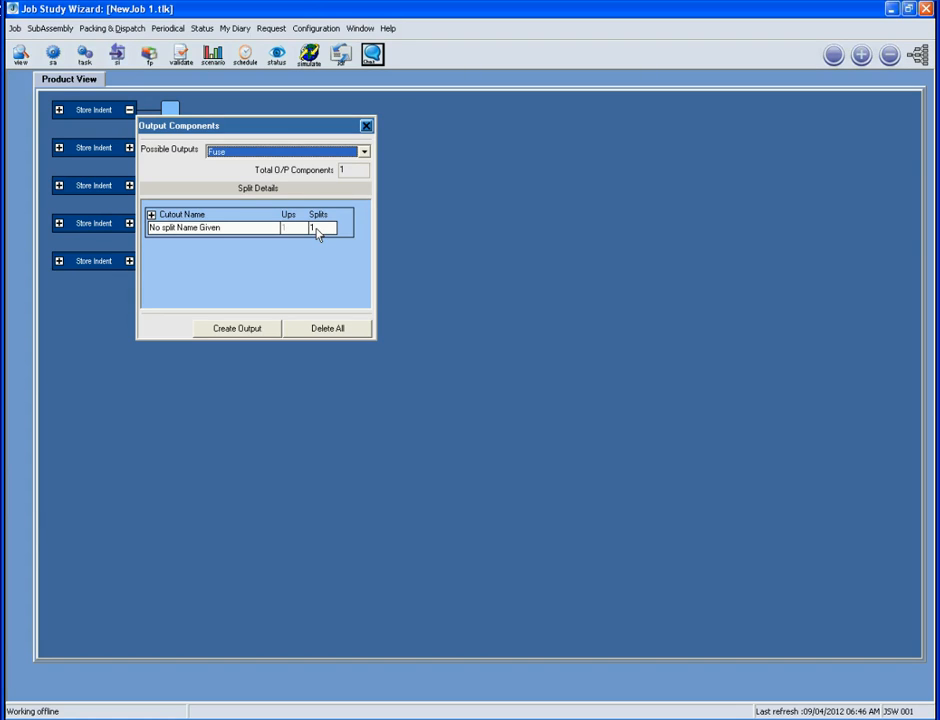
pyautogui.click(237, 328)
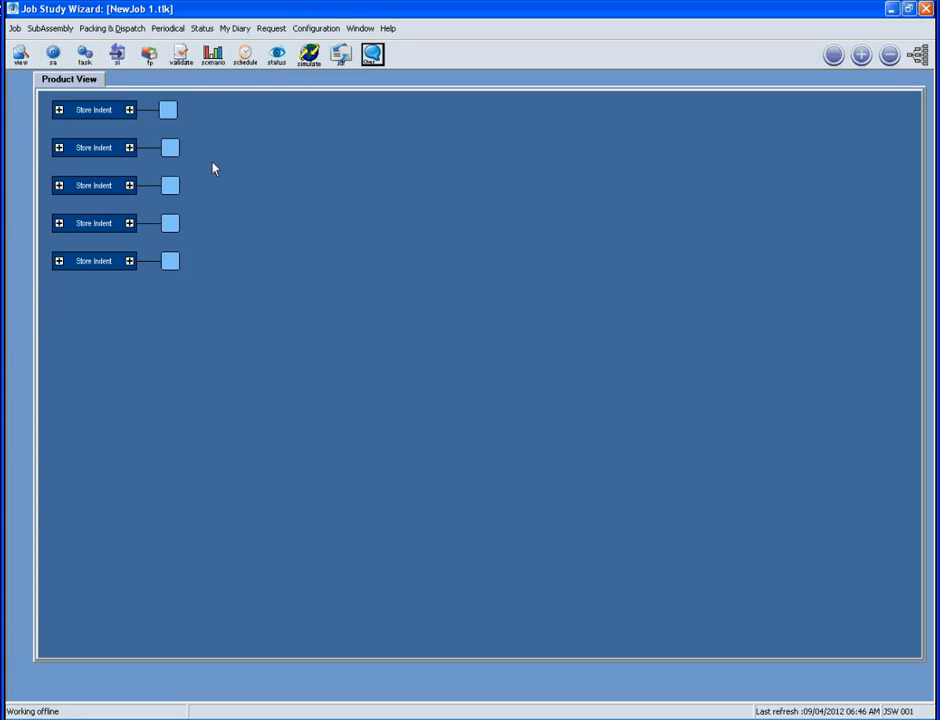
# Inspect the first output component's properties and the first Store Indent task's properties
pyautogui.moveTo(169, 116)
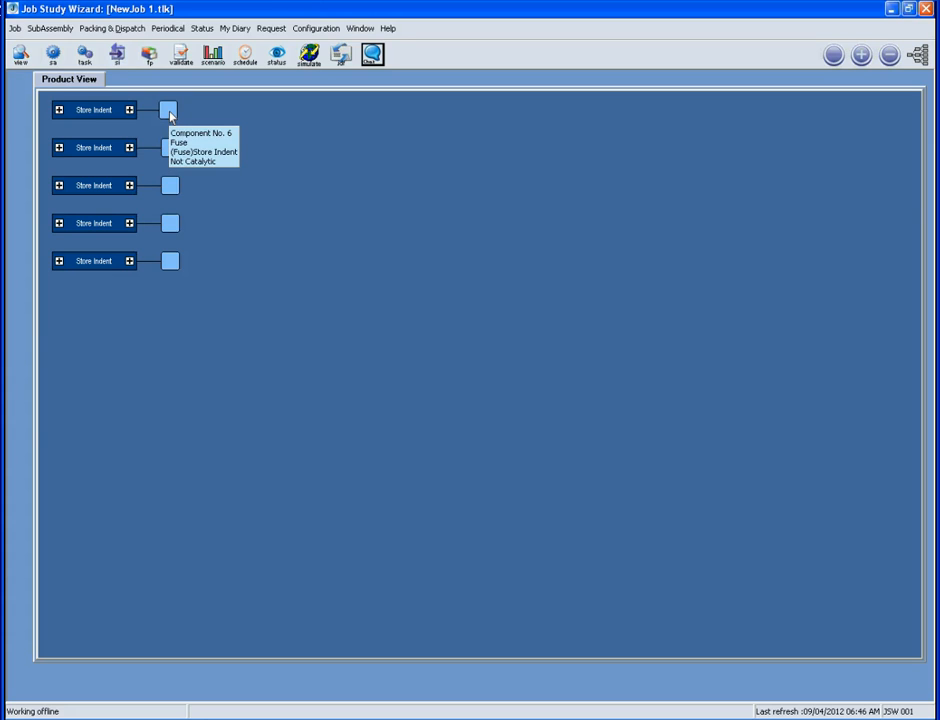
pyautogui.doubleClick(169, 112)
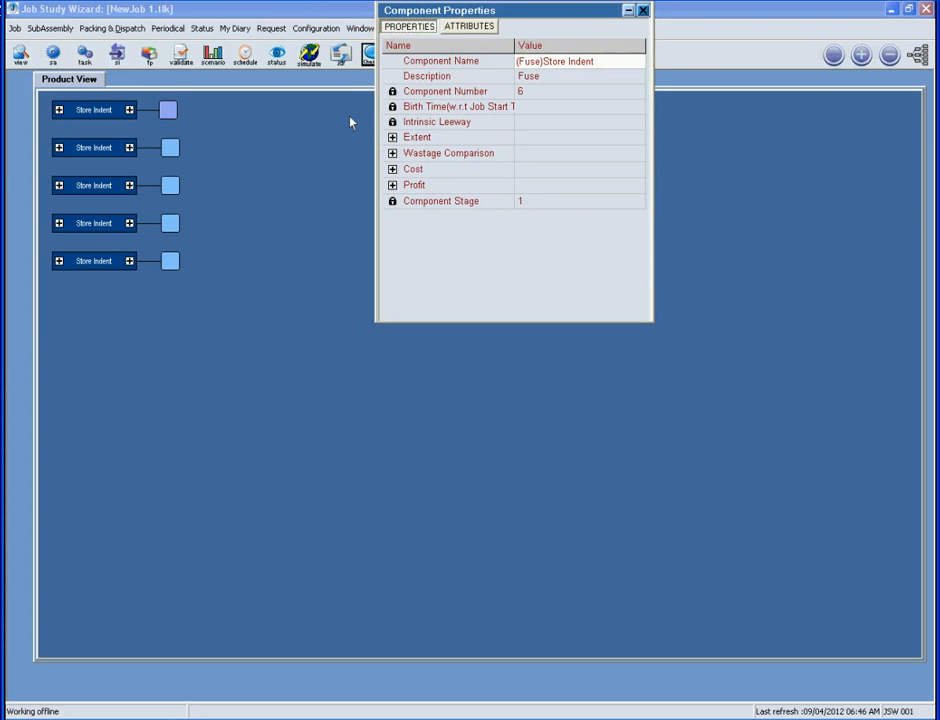
pyautogui.moveTo(505, 52); pyautogui.dragTo(489, 162)
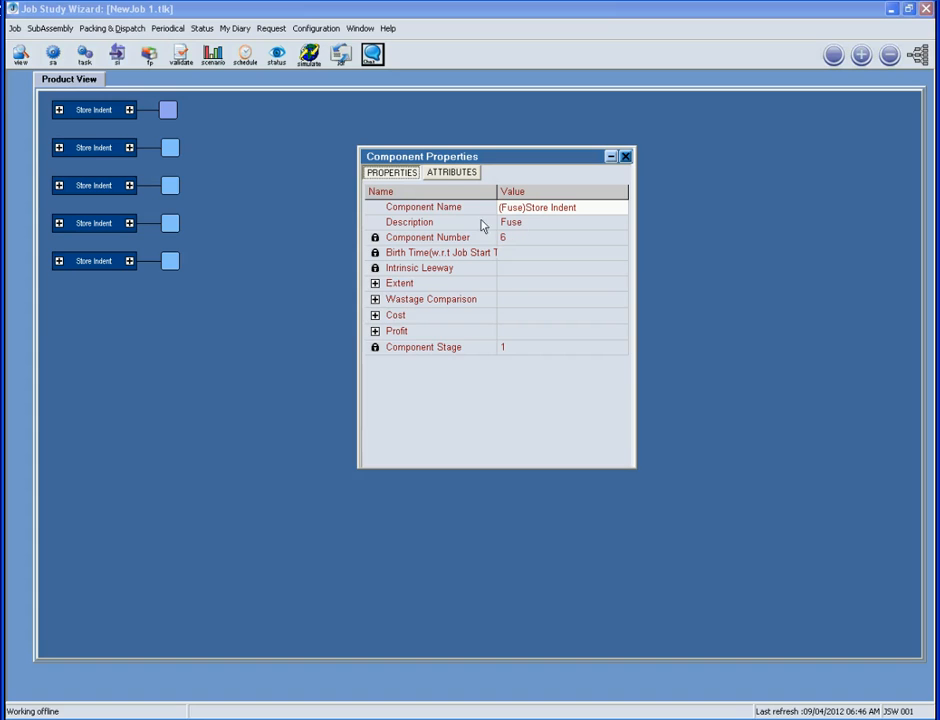
pyautogui.click(112, 111)
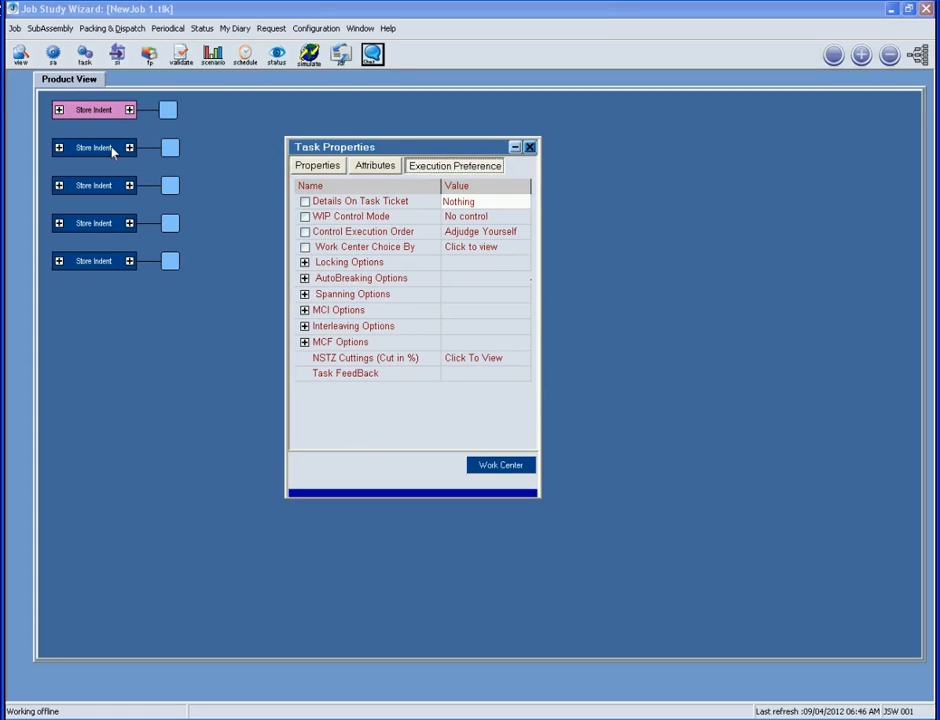
# View the second output's component properties, then minimise the panel and move it aside
pyautogui.click(172, 147)
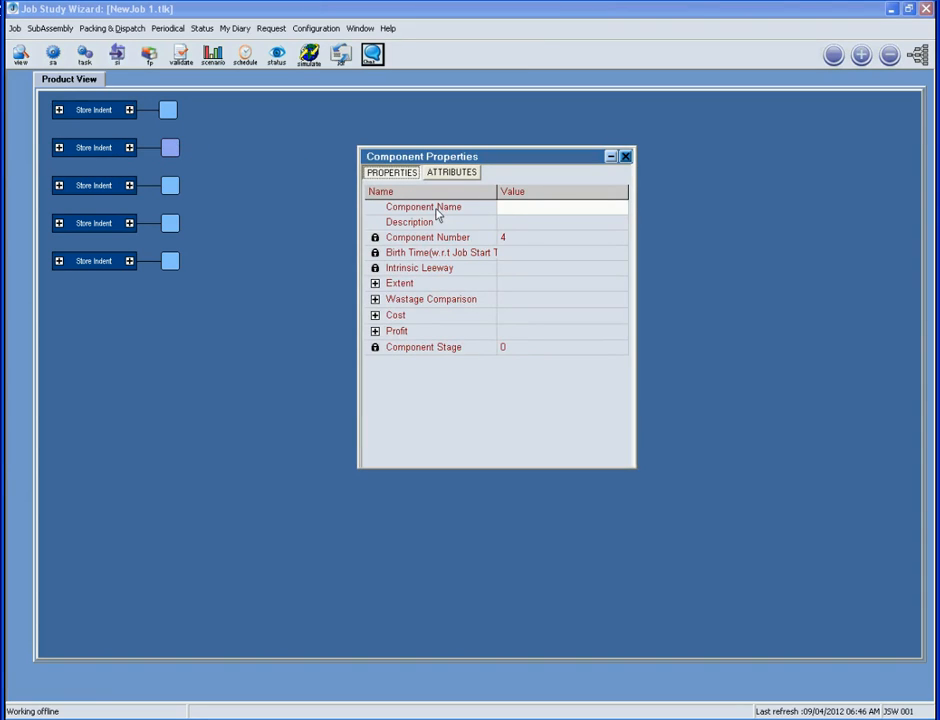
pyautogui.click(503, 207)
pyautogui.click(611, 157)
pyautogui.moveTo(552, 159); pyautogui.dragTo(584, 54)
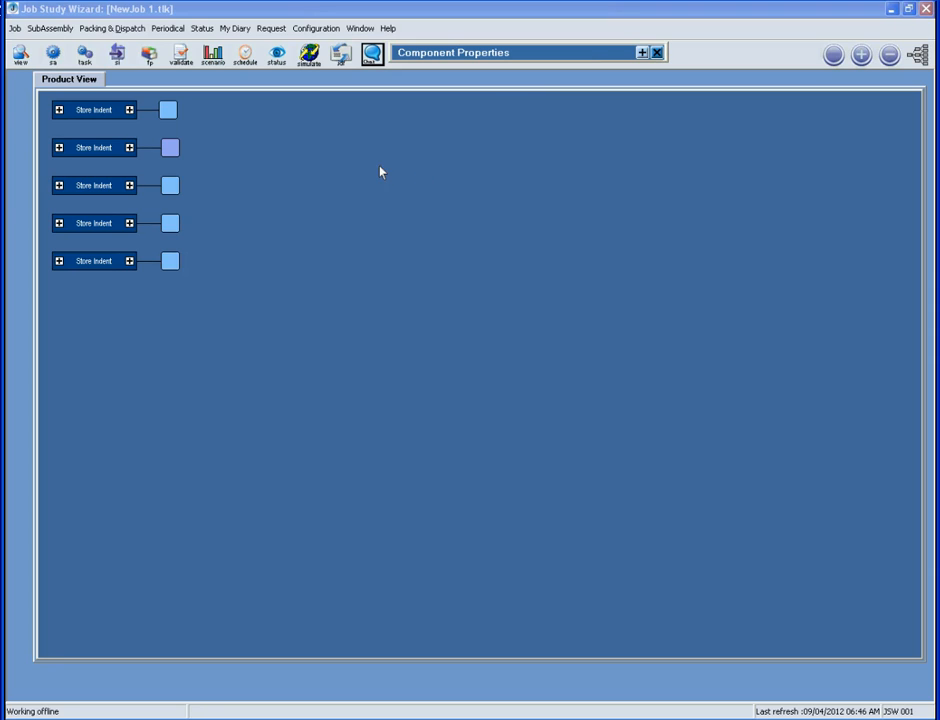
# Create a Plastic sheet output for the second Store Indent and a Socket output for the third
pyautogui.click(130, 148)
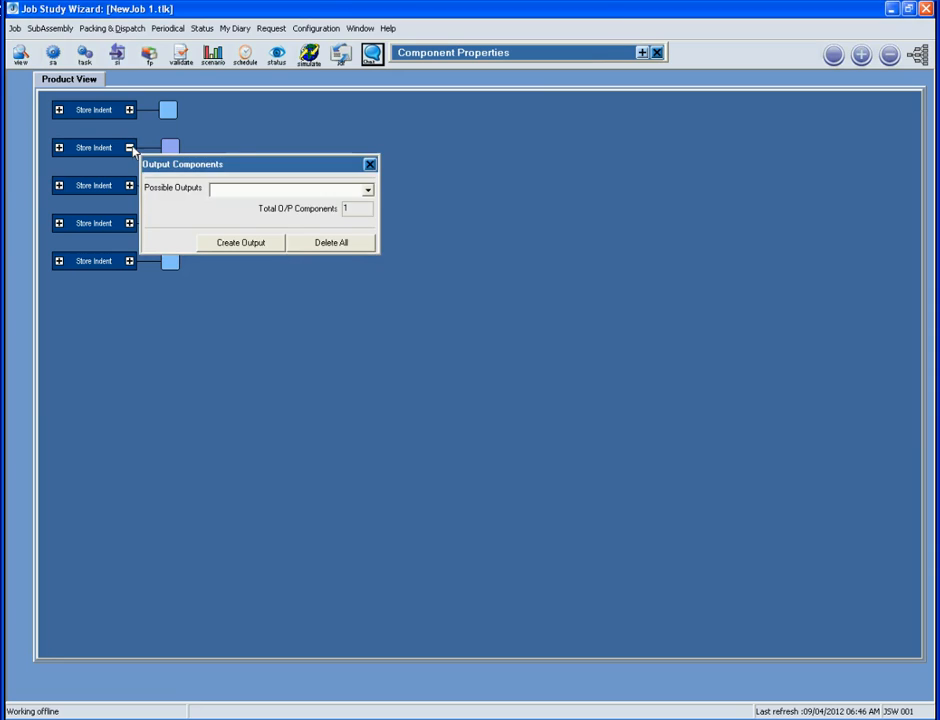
pyautogui.click(368, 193)
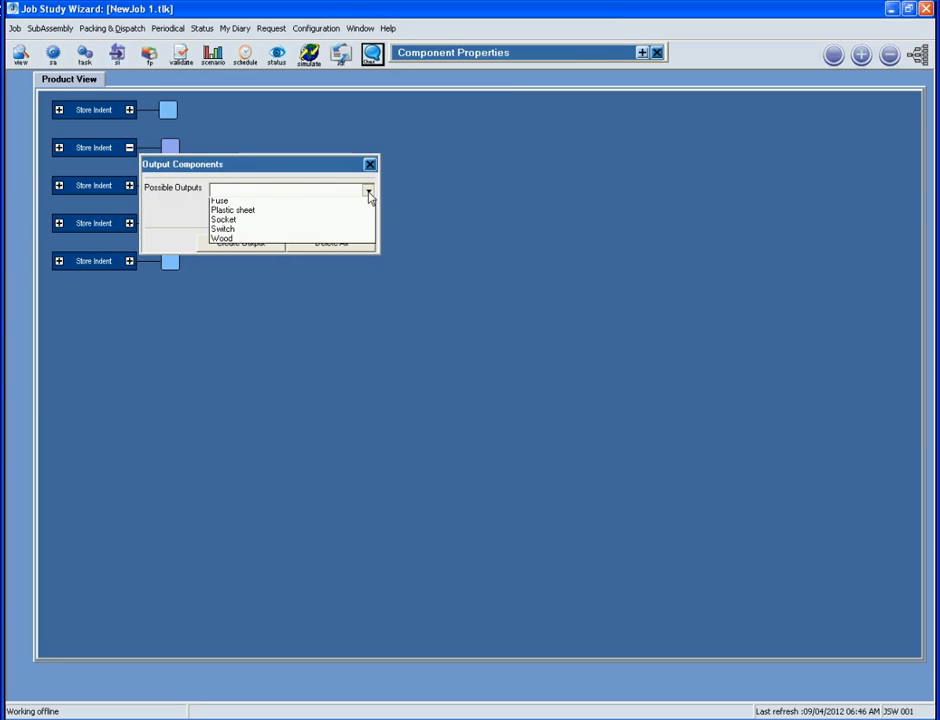
pyautogui.click(305, 216)
pyautogui.click(241, 367)
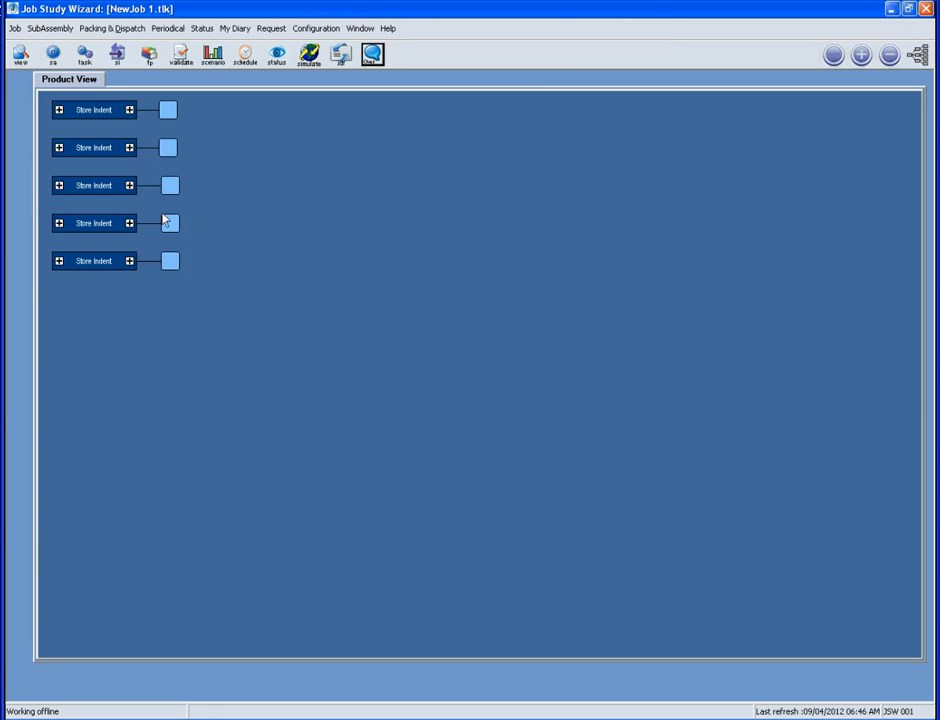
pyautogui.click(129, 185)
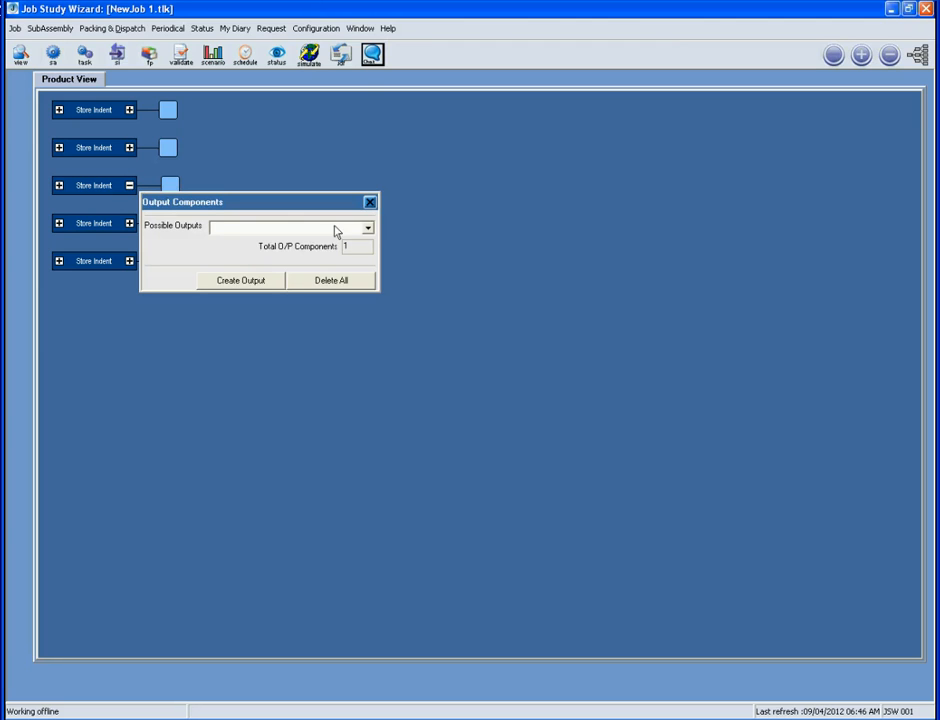
pyautogui.click(367, 229)
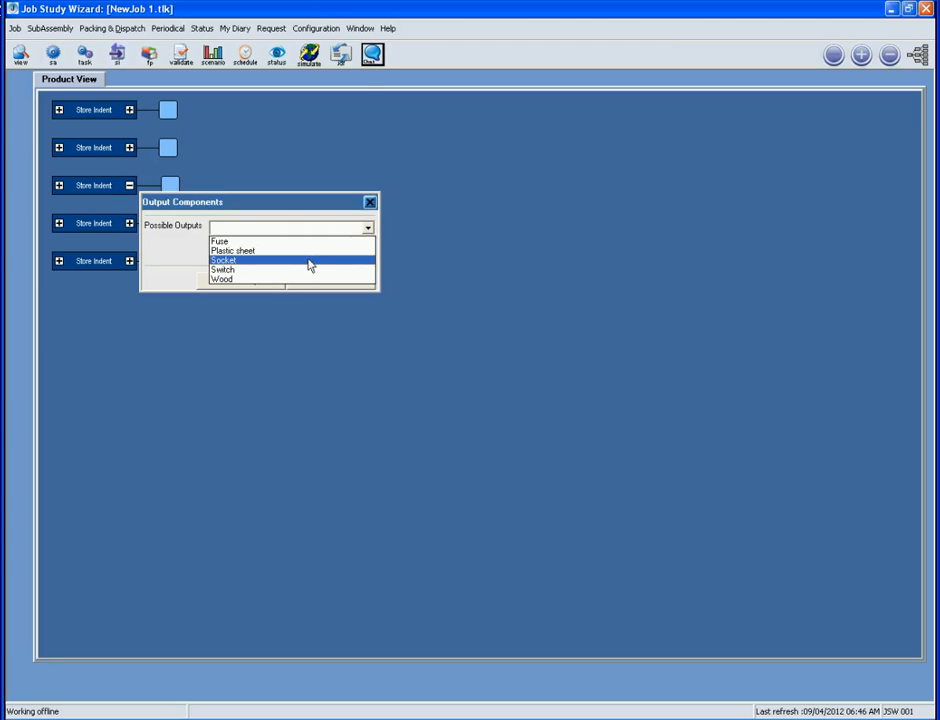
pyautogui.click(308, 263)
pyautogui.click(242, 408)
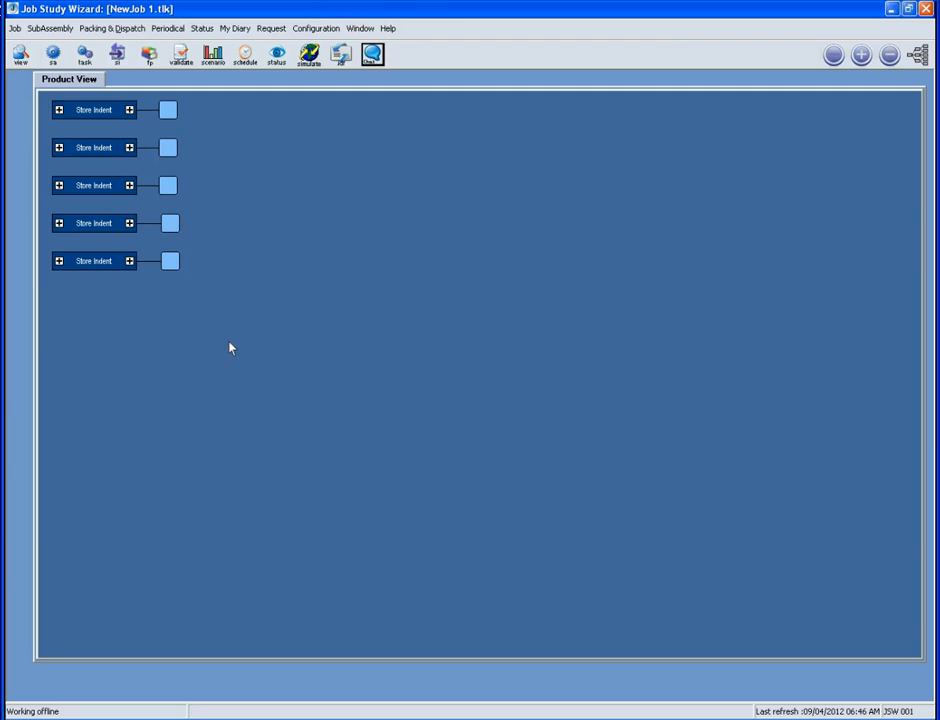
# Create a Switch output for the fourth Store Indent and a Wood output for the fifth
pyautogui.click(129, 223)
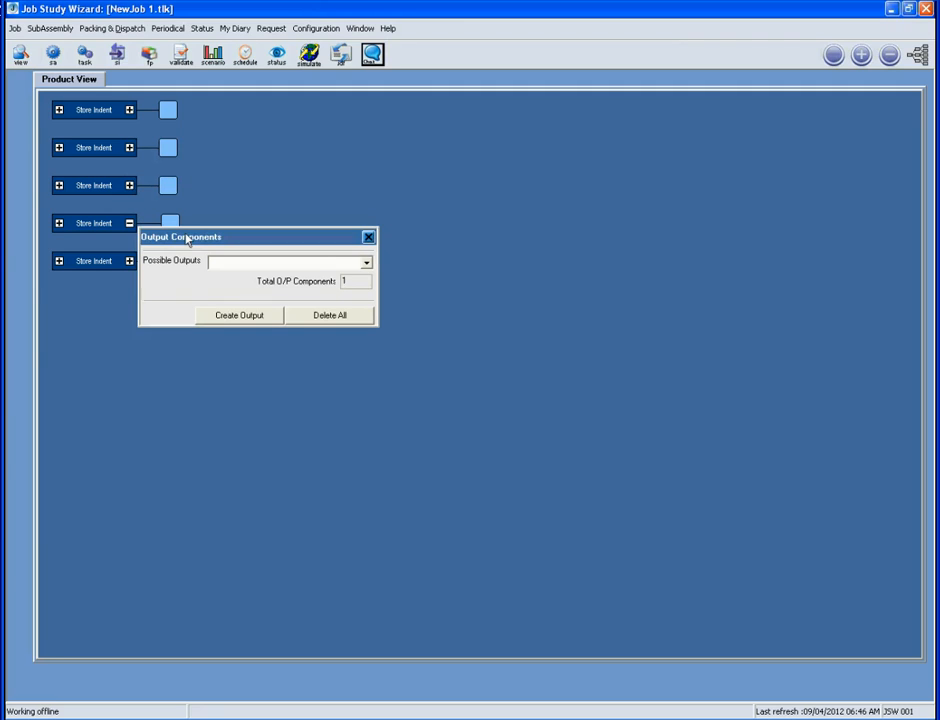
pyautogui.click(366, 264)
pyautogui.click(245, 305)
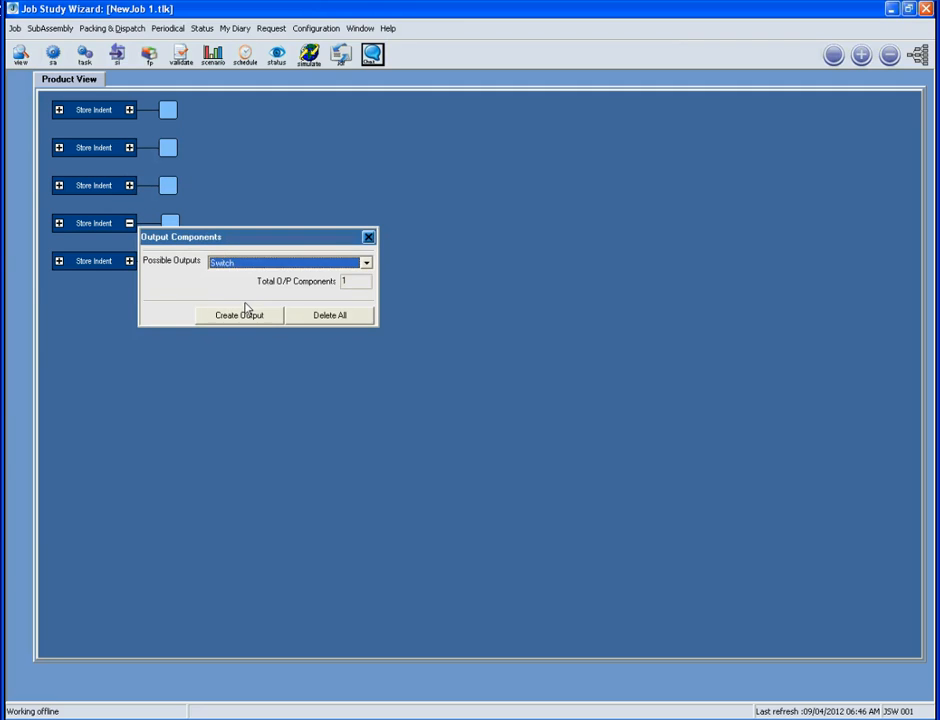
pyautogui.click(243, 438)
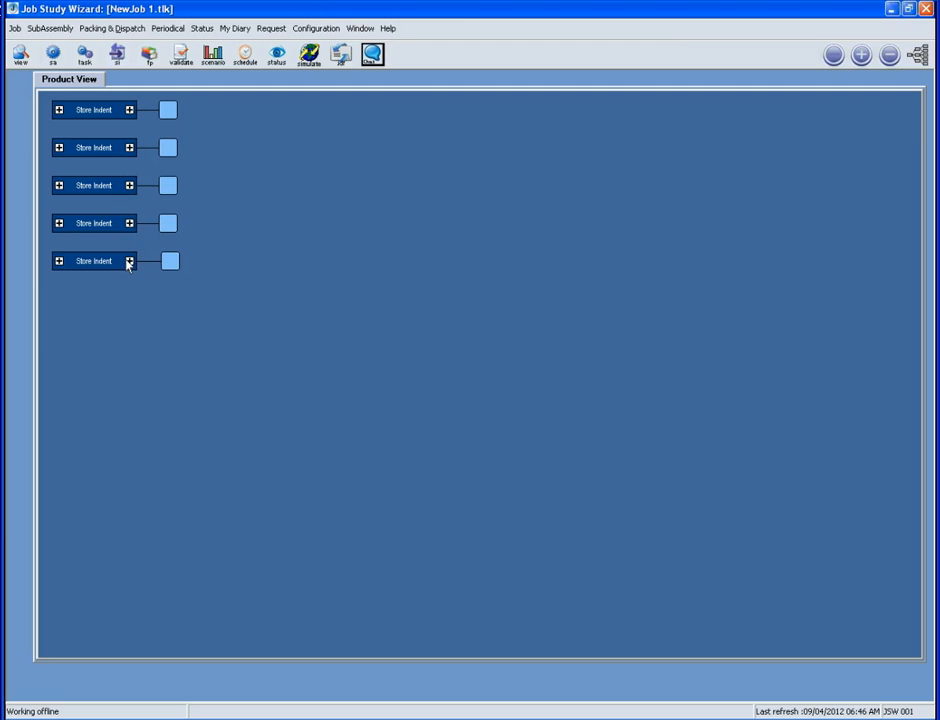
pyautogui.click(129, 261)
pyautogui.click(362, 303)
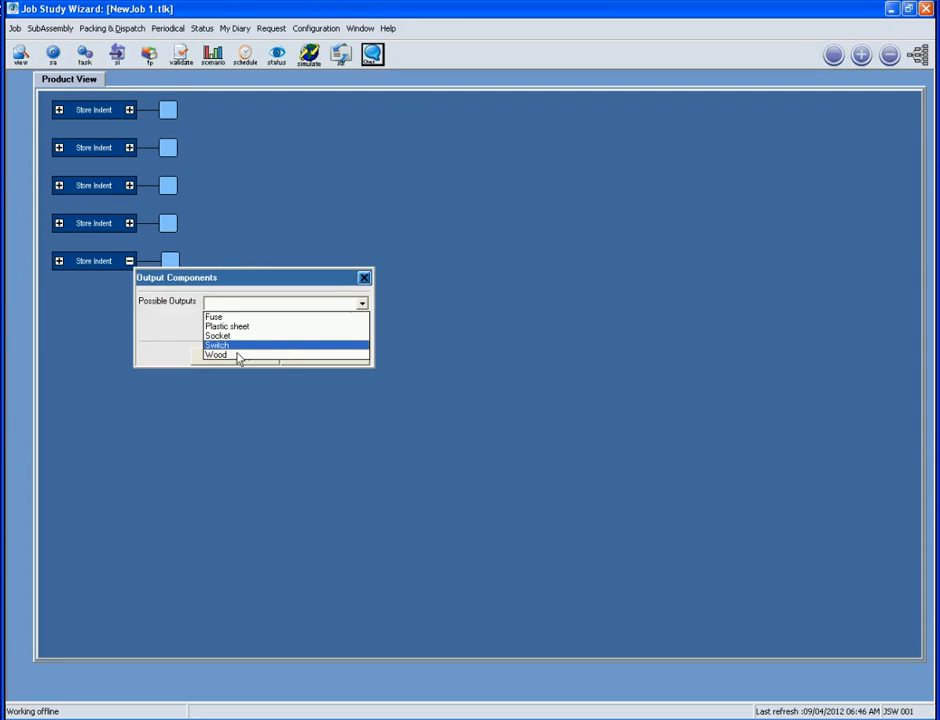
pyautogui.click(239, 357)
pyautogui.click(227, 484)
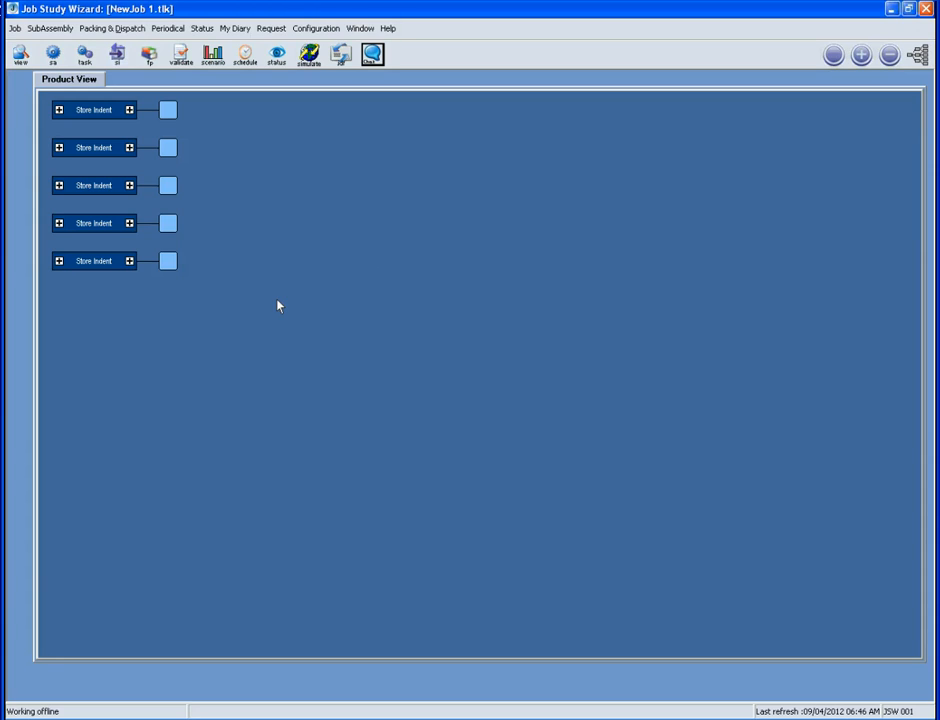
# Recheck the second Store Indent's outputs unchanged and open its component's context menu
pyautogui.moveTo(170, 151)
pyautogui.click(129, 148)
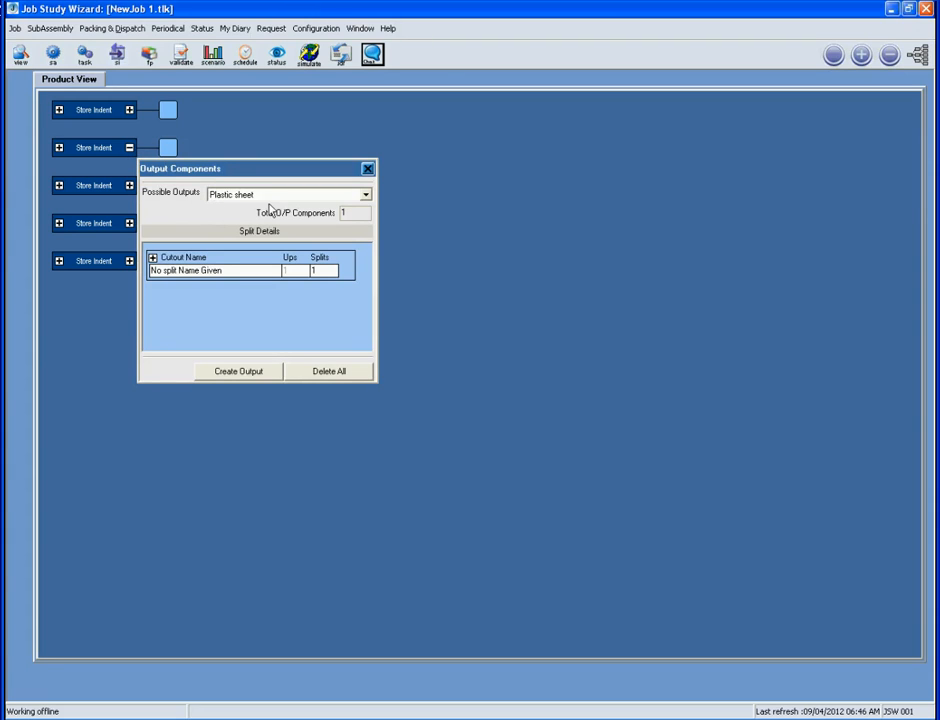
pyautogui.click(367, 169)
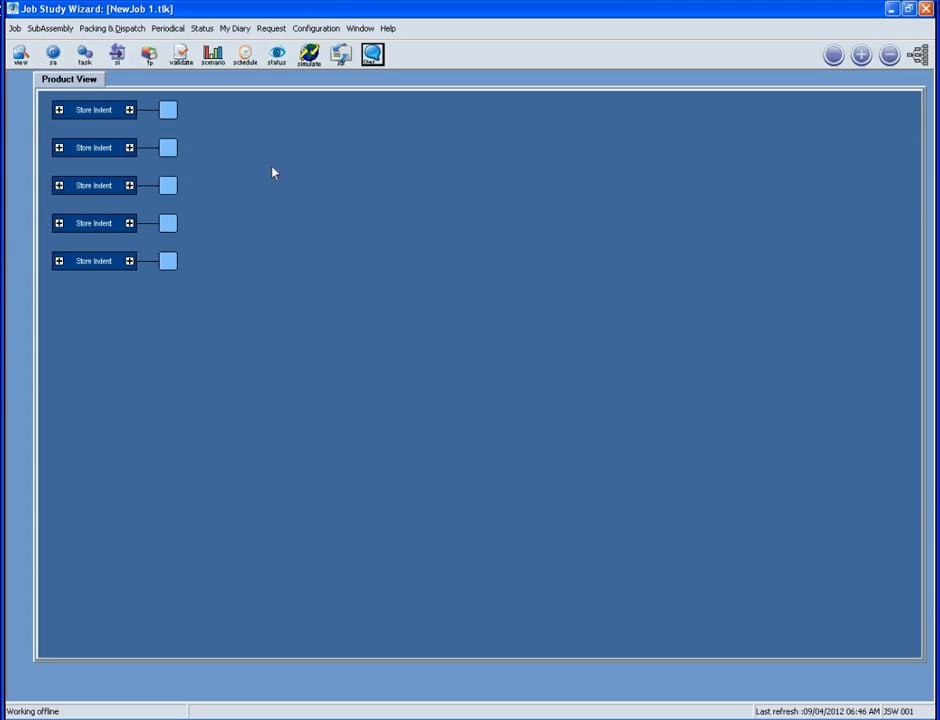
pyautogui.click(168, 150)
pyautogui.rightClick(169, 151)
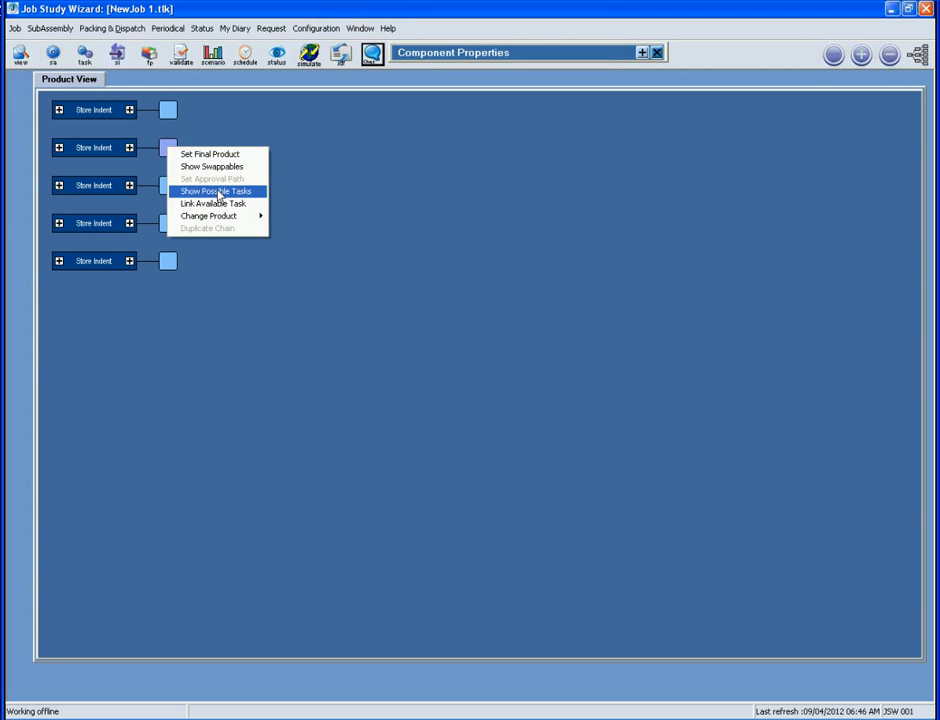
# Chain a Die Cutting [Face Plate] task from the component's possible tasks
pyautogui.click(219, 192)
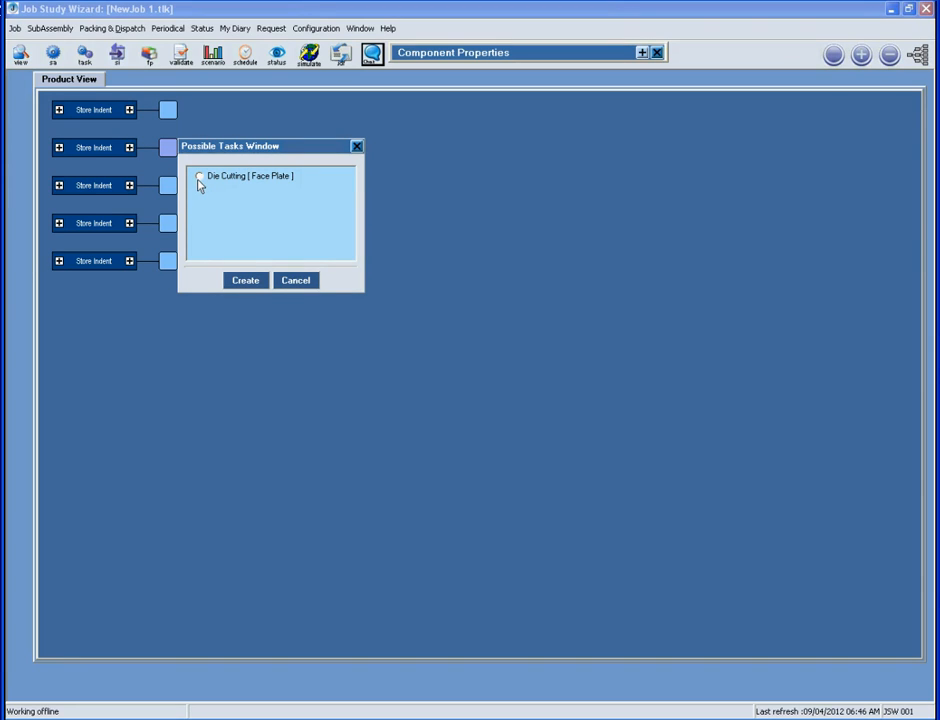
pyautogui.click(199, 178)
pyautogui.click(245, 281)
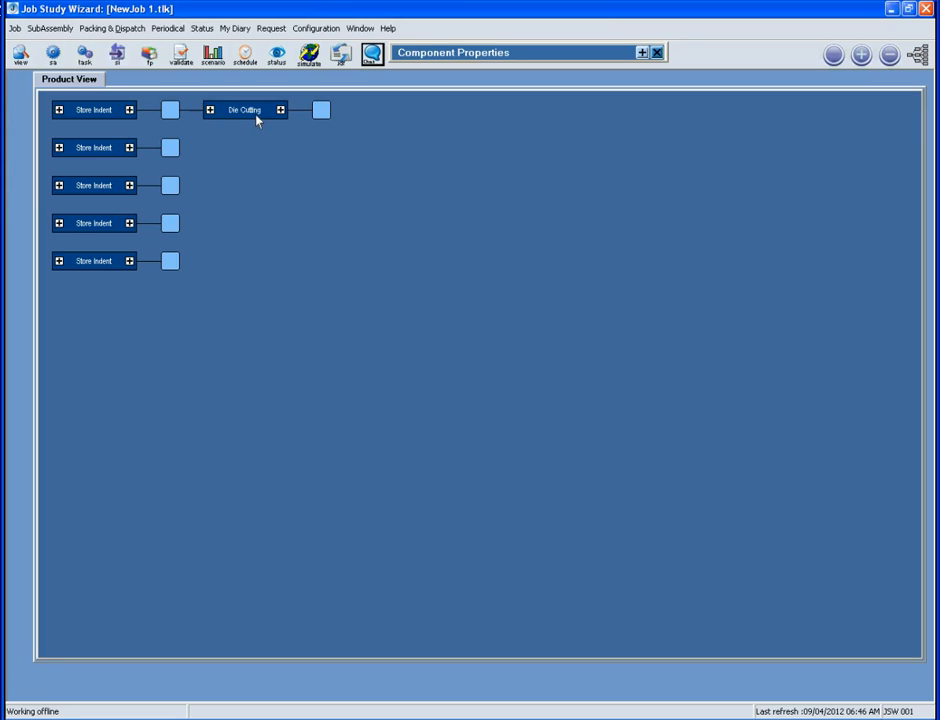
# Add a Drilling [Face Plate] task after the Die Cutting output
pyautogui.moveTo(256, 119)
pyautogui.moveTo(321, 118)
pyautogui.rightClick(324, 114)
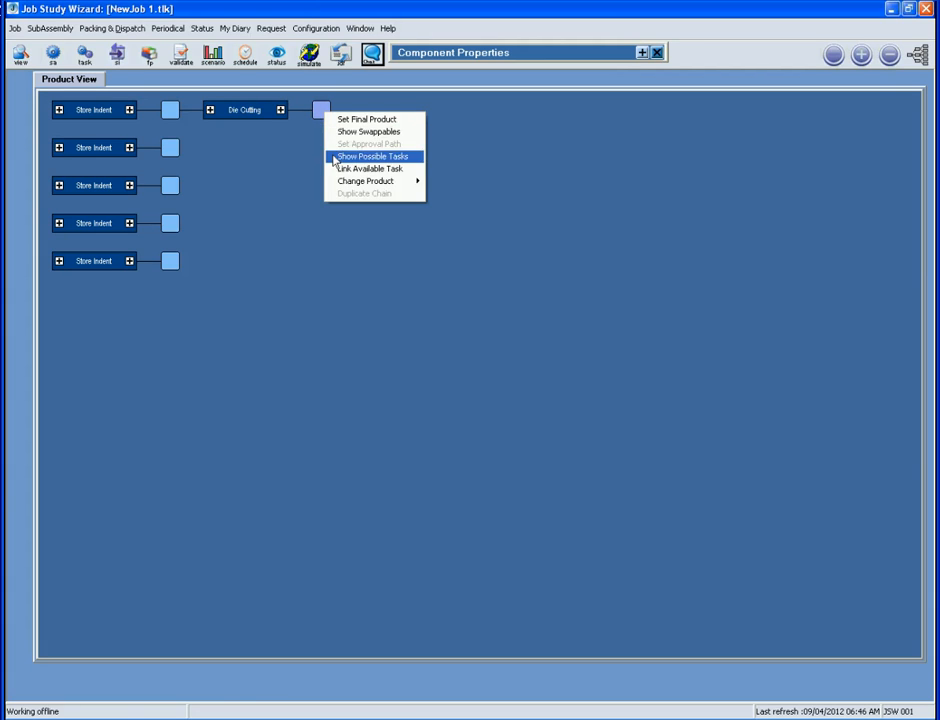
pyautogui.click(335, 158)
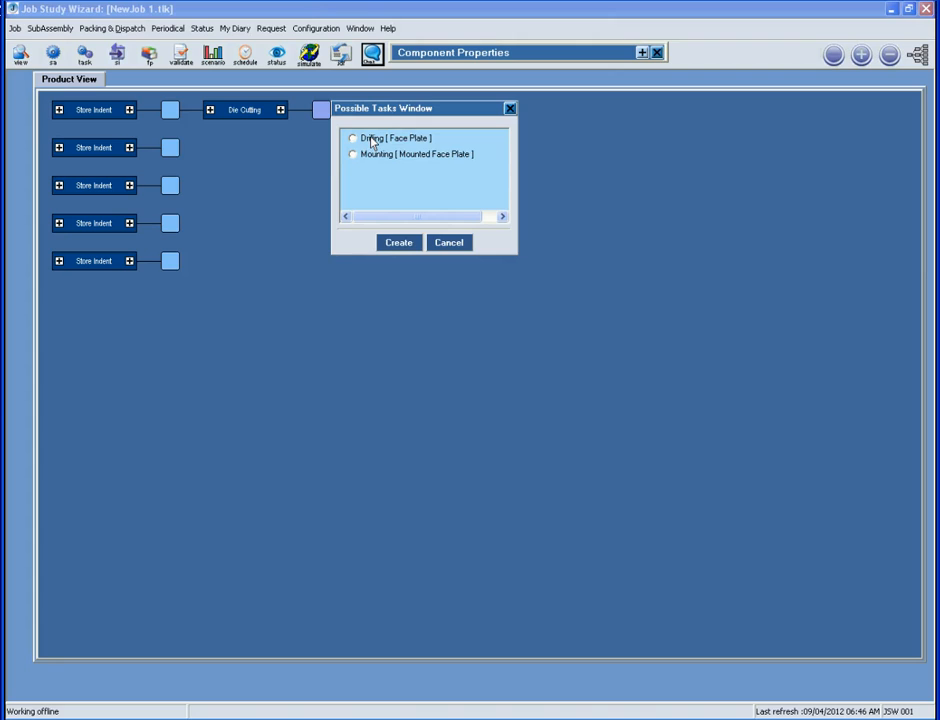
pyautogui.click(371, 141)
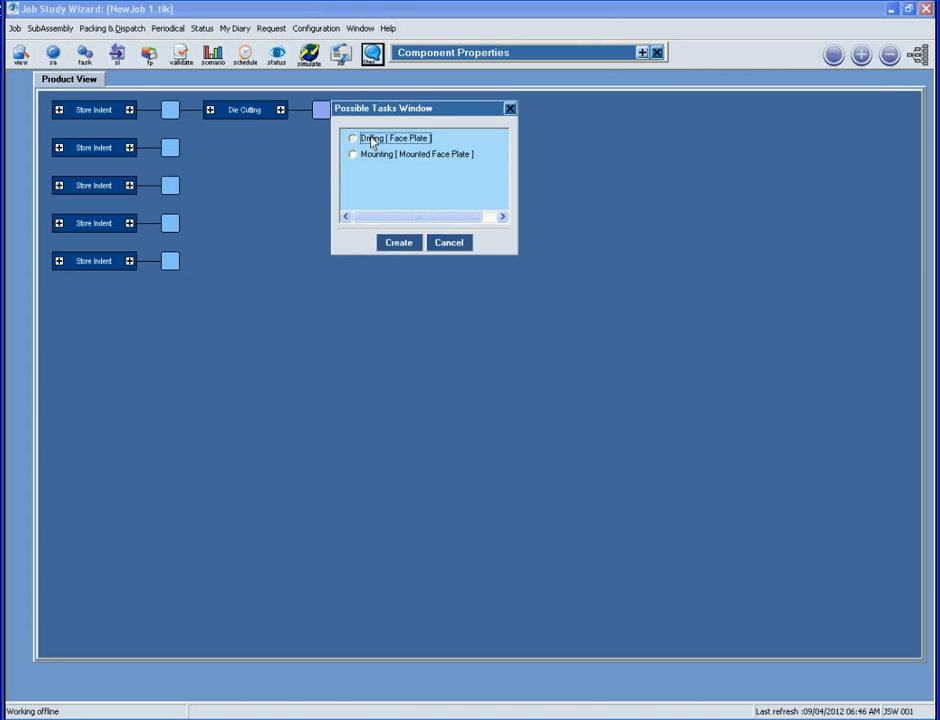
pyautogui.click(396, 243)
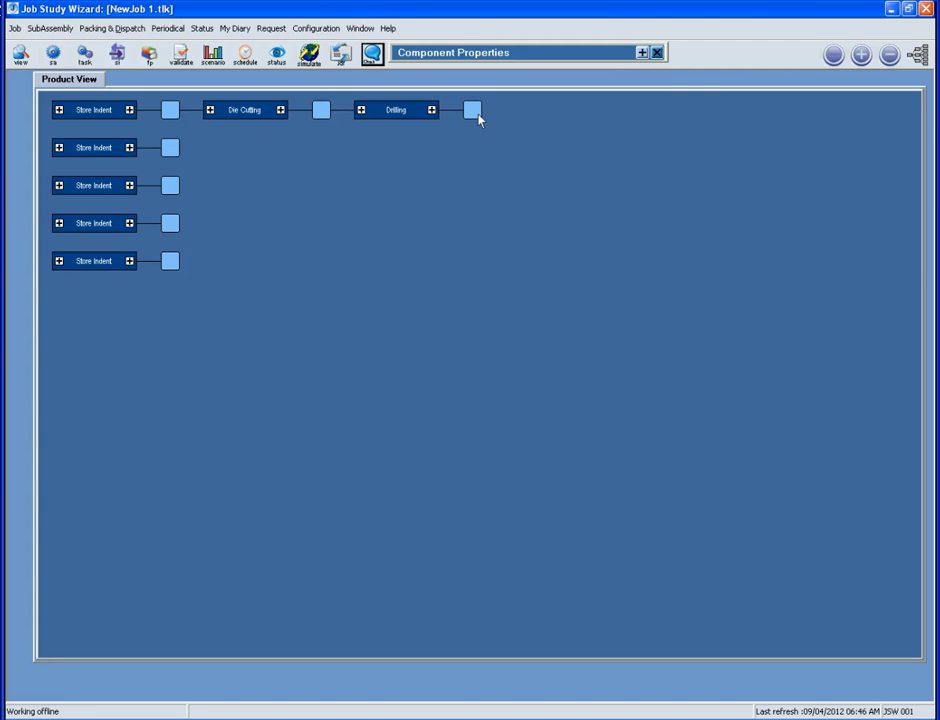
# Add a Mounting [Mounted Face Plate] task after the Drilling output
pyautogui.moveTo(478, 119)
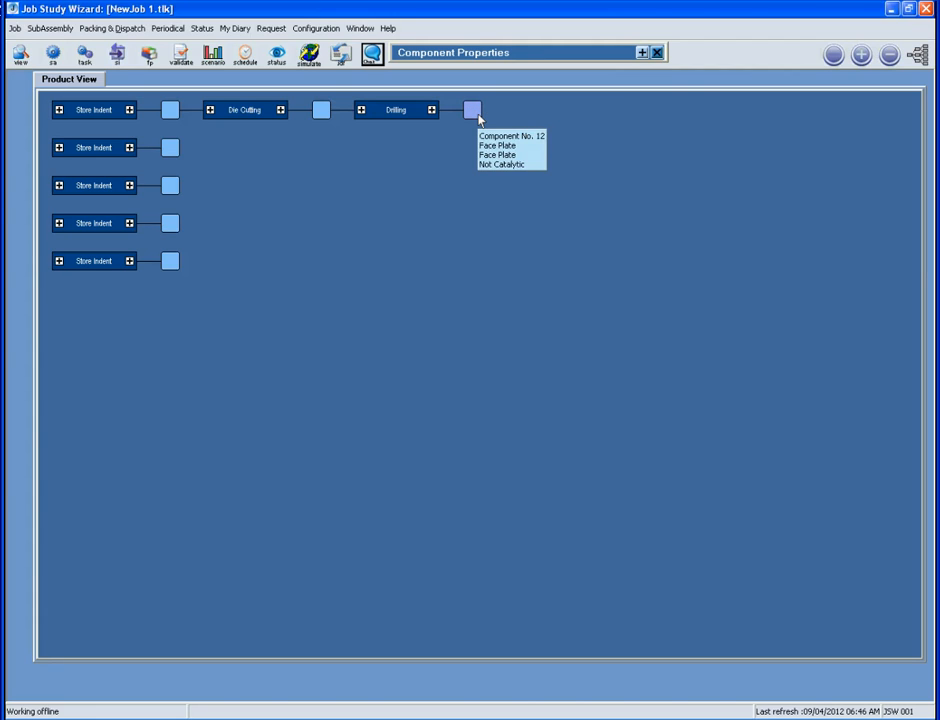
pyautogui.rightClick(478, 119)
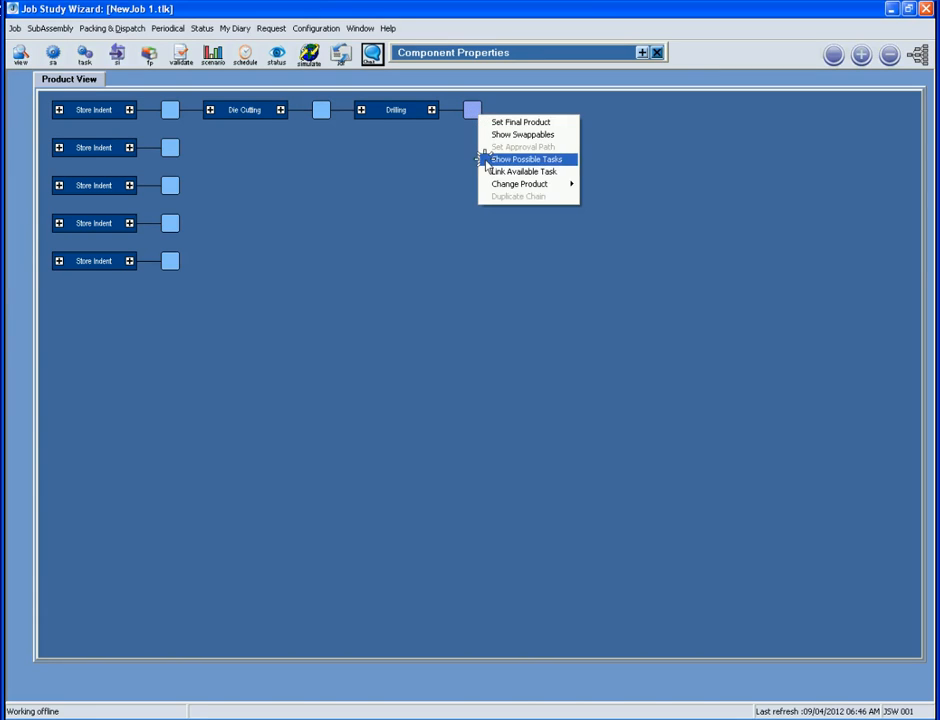
pyautogui.click(487, 159)
pyautogui.click(505, 156)
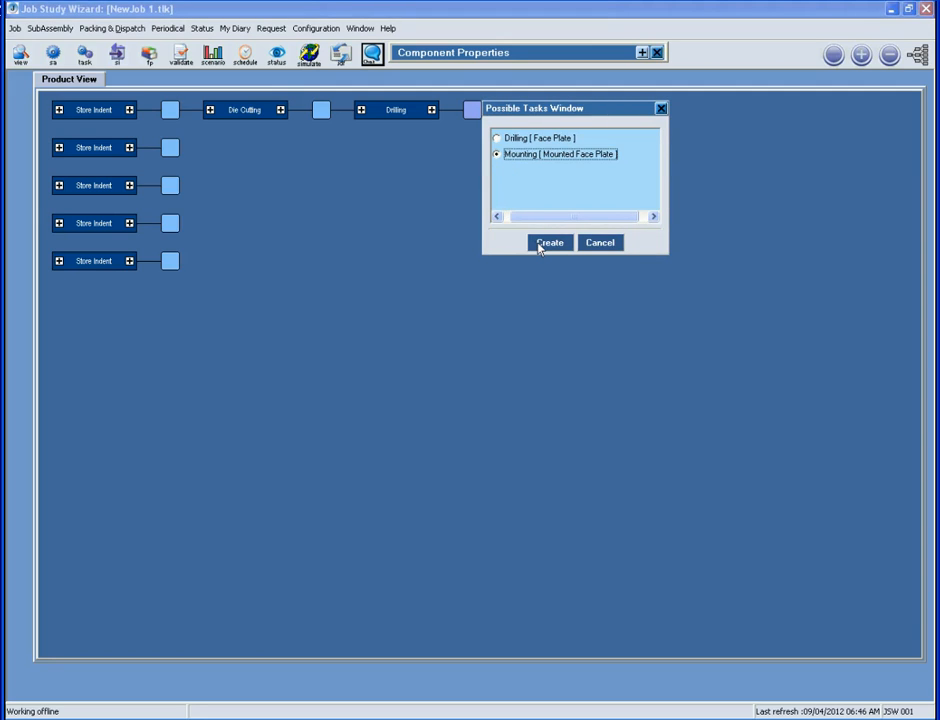
pyautogui.click(541, 245)
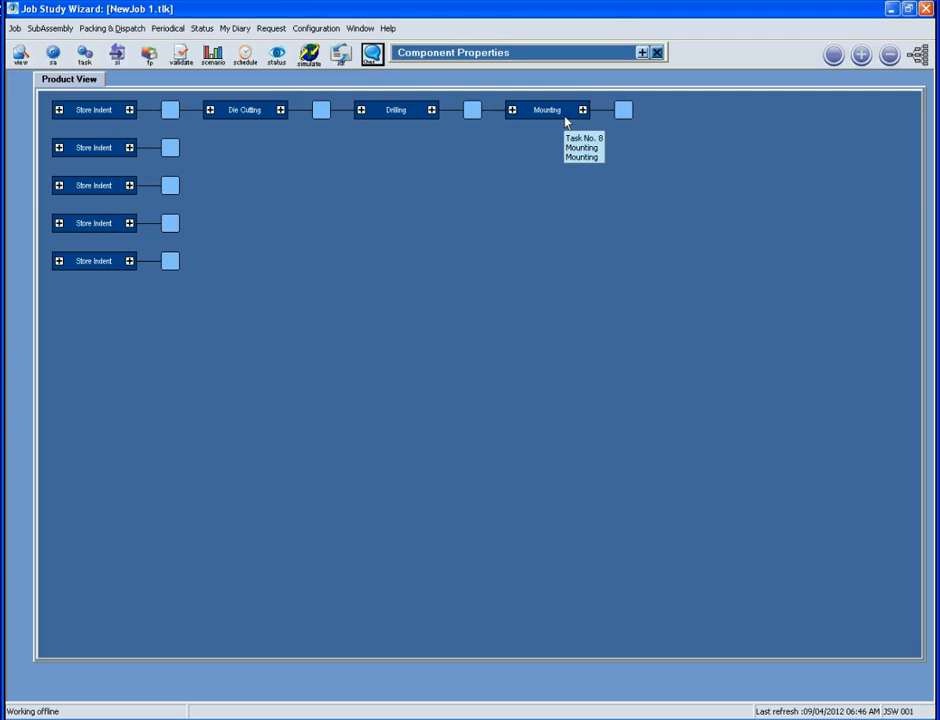
# Open Mounting's Input Components and browse Possible and Available inputs, expanding Primary
pyautogui.click(511, 110)
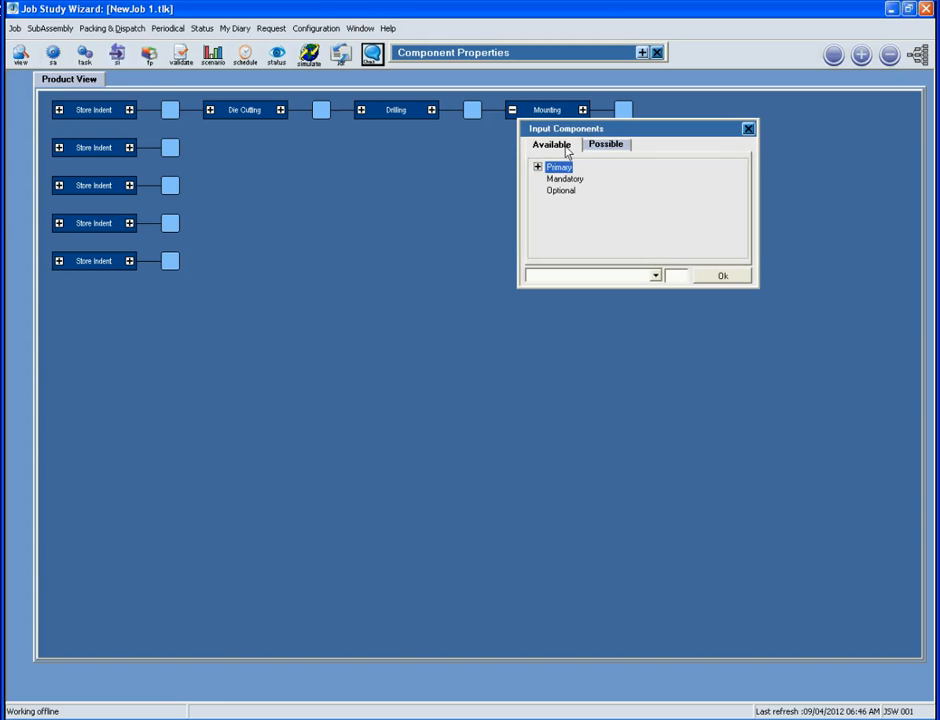
pyautogui.click(606, 145)
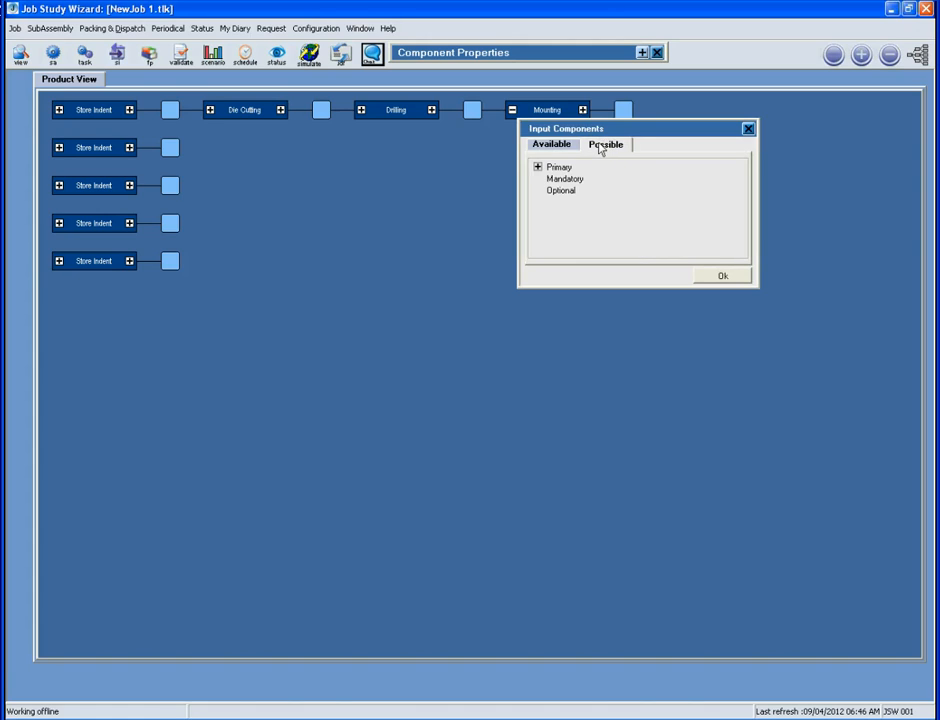
pyautogui.click(576, 151)
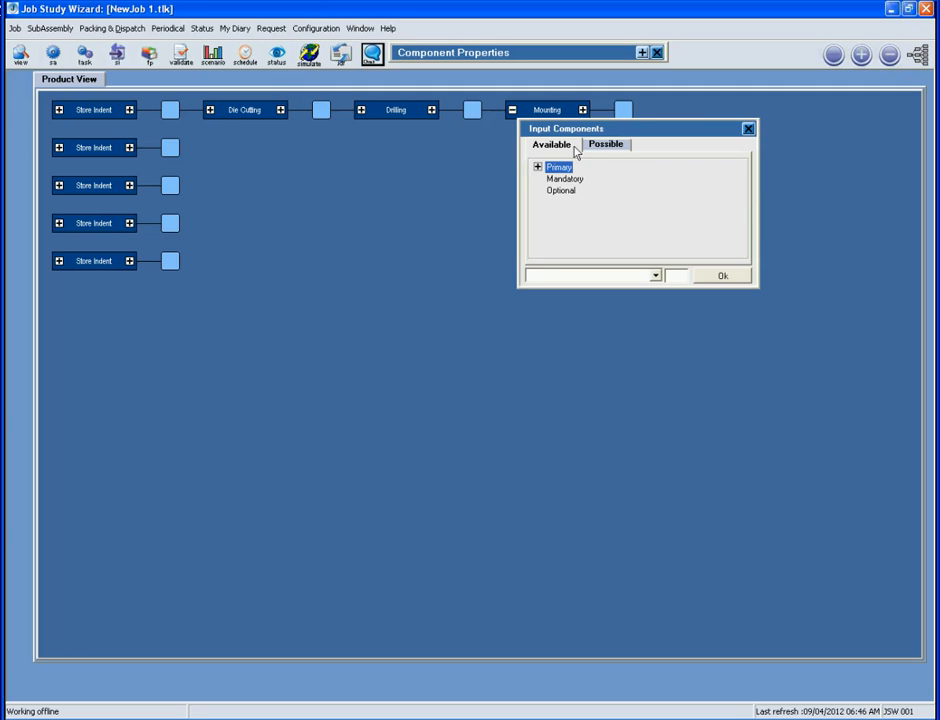
pyautogui.click(601, 146)
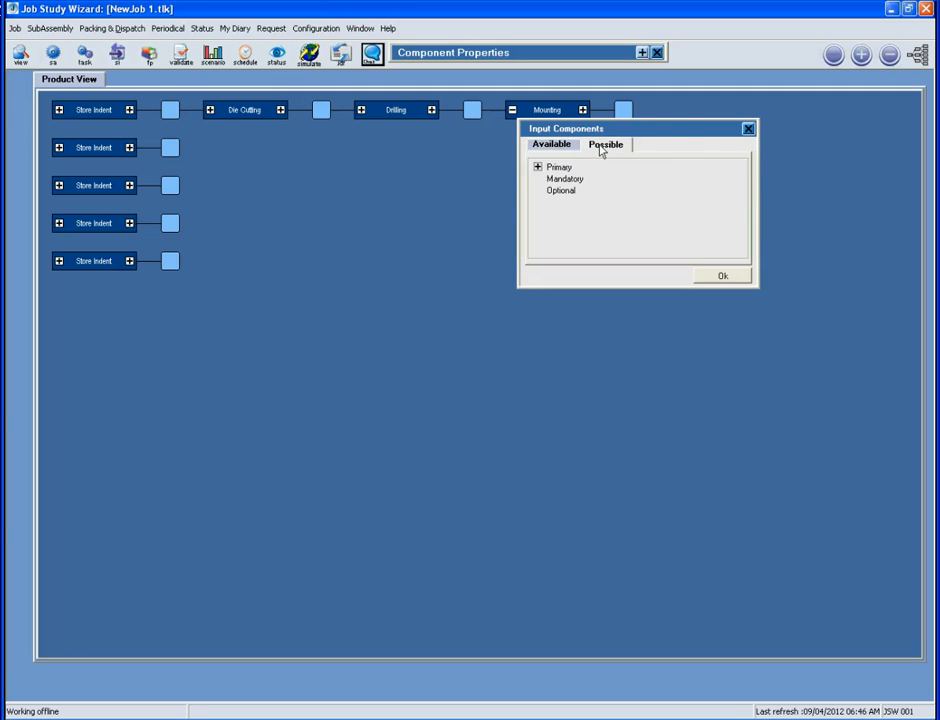
pyautogui.click(538, 167)
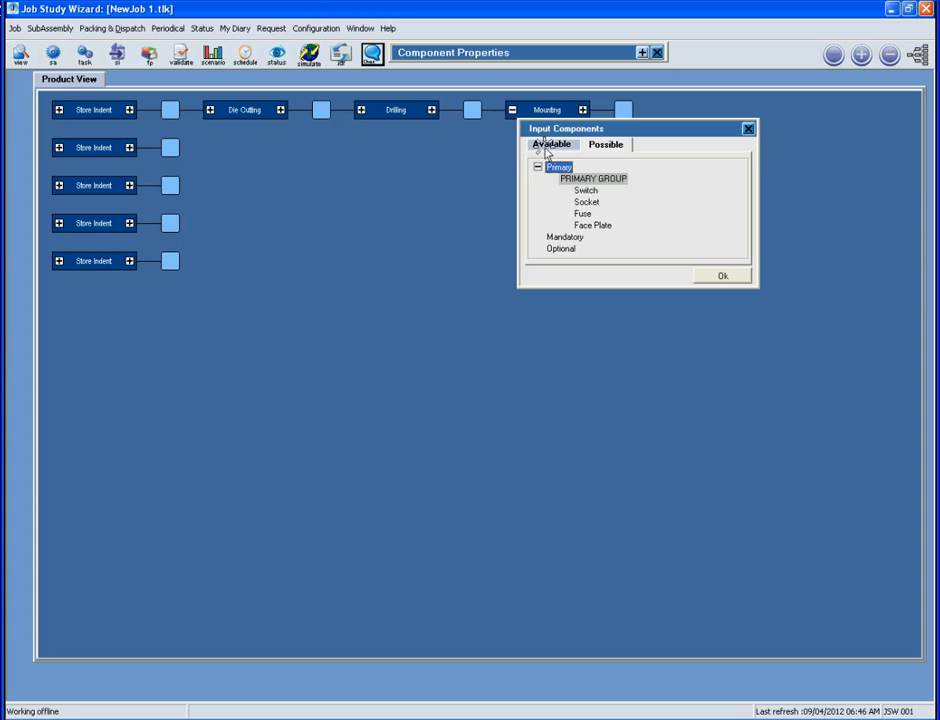
pyautogui.click(548, 148)
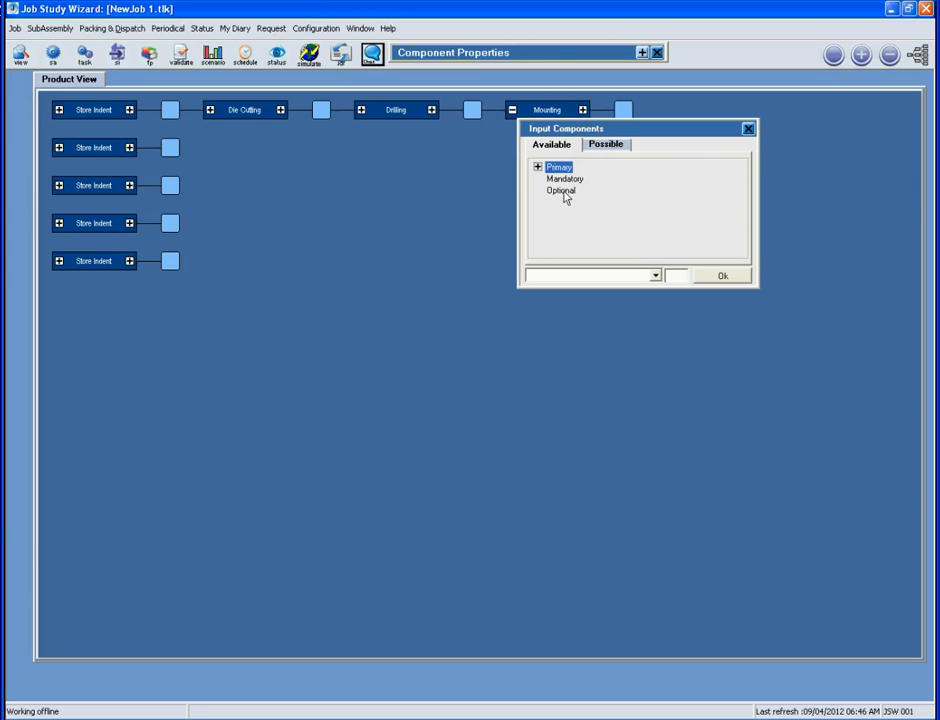
# Tick the Fuse, Socket and Switch Store Indents as Mounting's primary inputs and confirm
pyautogui.click(537, 167)
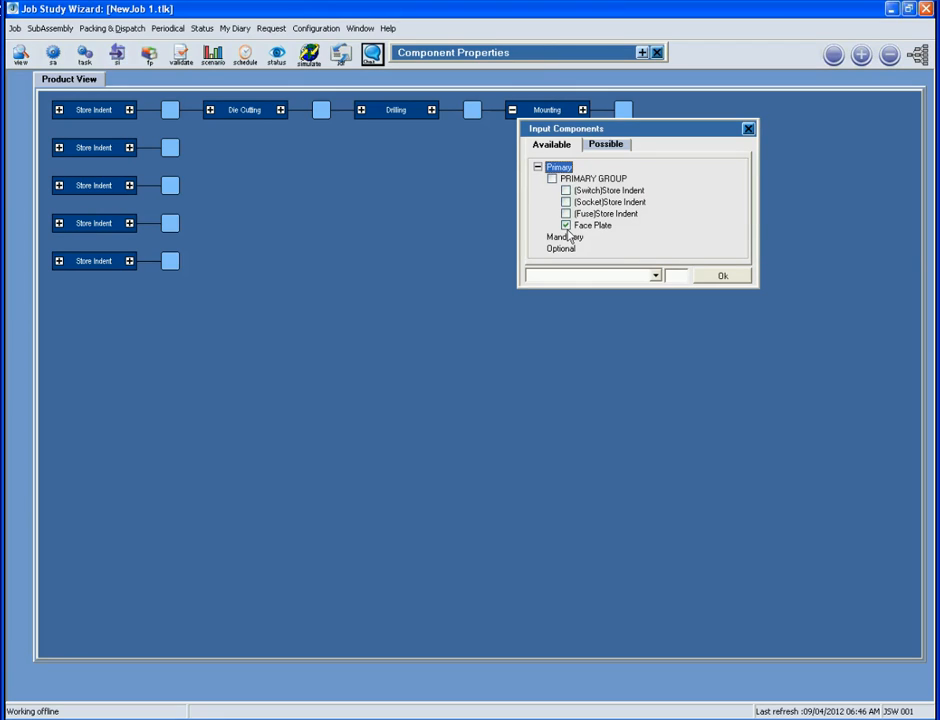
pyautogui.click(566, 213)
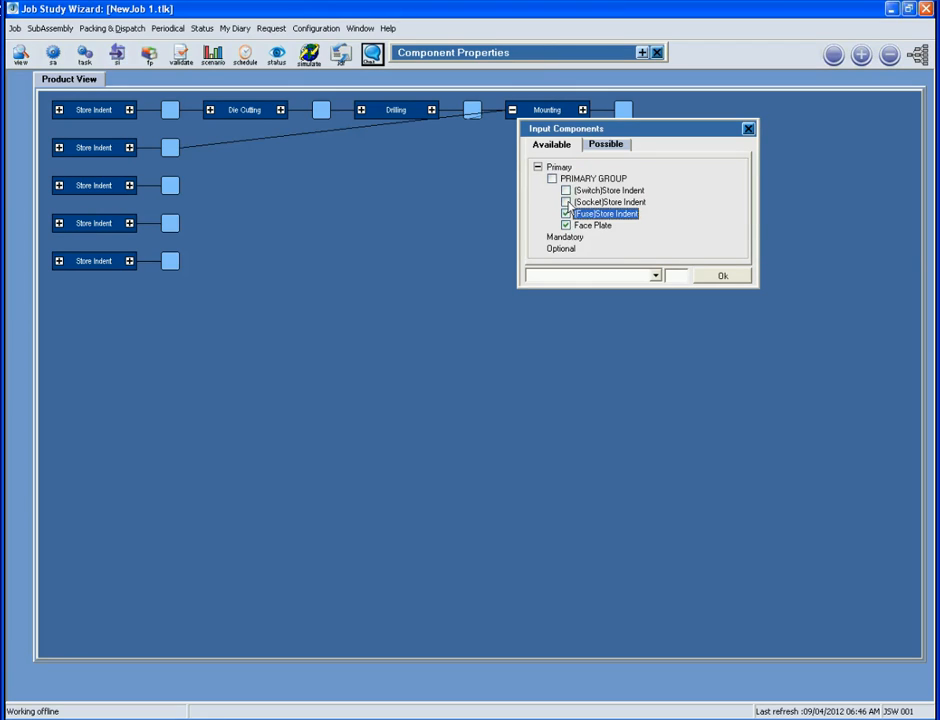
pyautogui.click(566, 202)
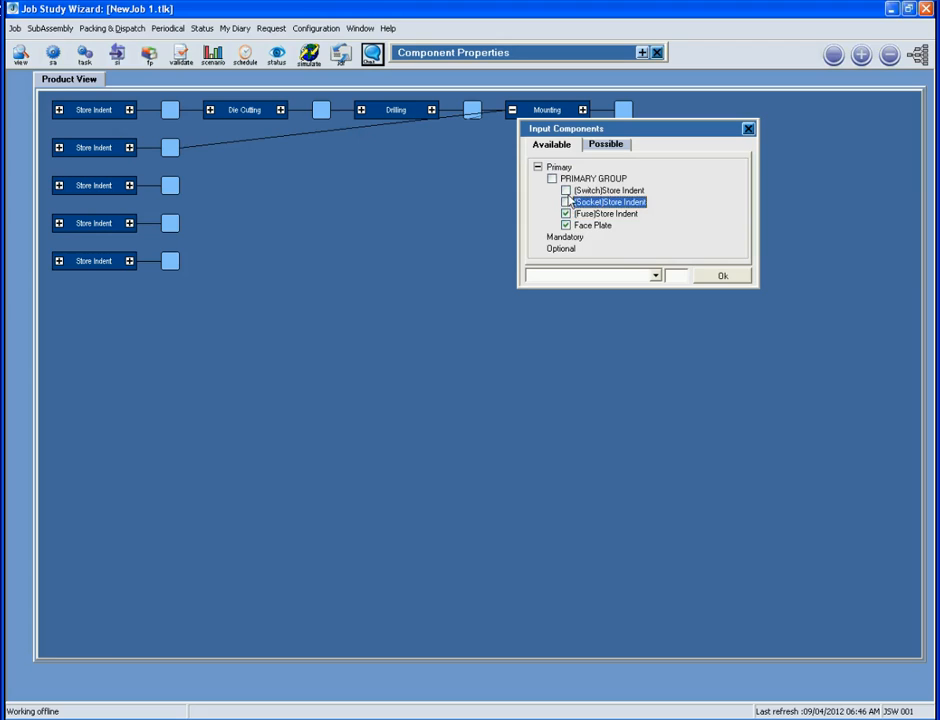
pyautogui.click(566, 190)
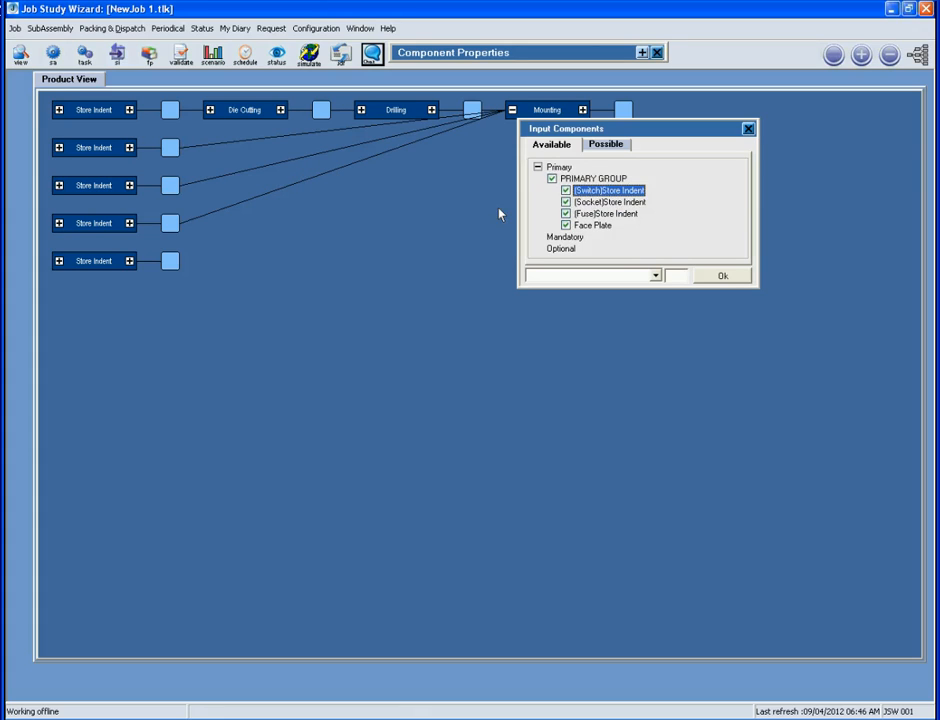
pyautogui.click(736, 279)
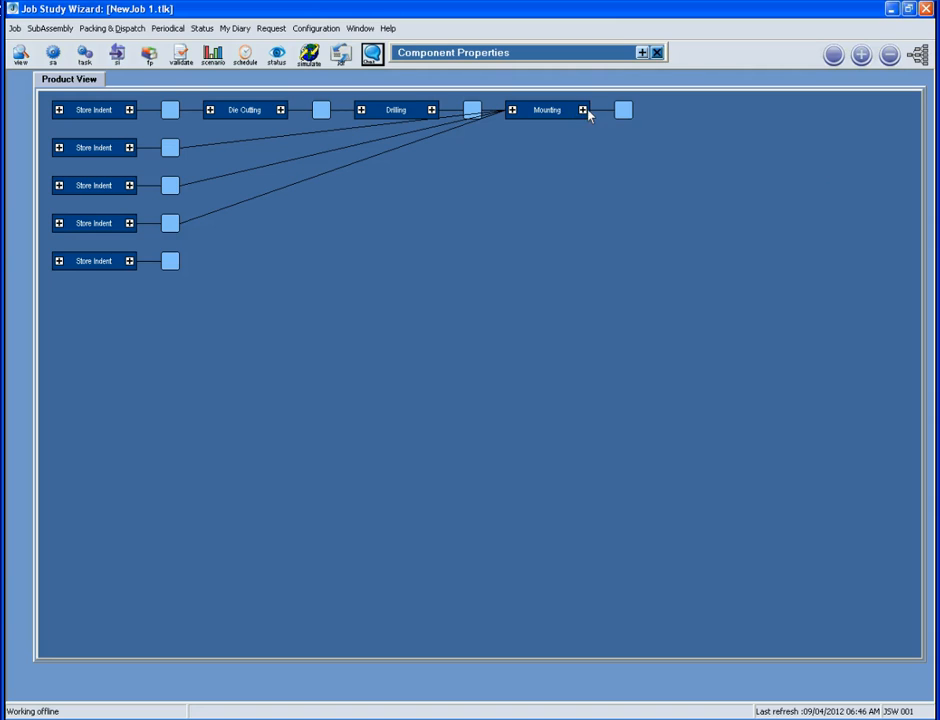
# Arrange the diagram as a tree and add a Wiring task after Mounting
pyautogui.click(919, 56)
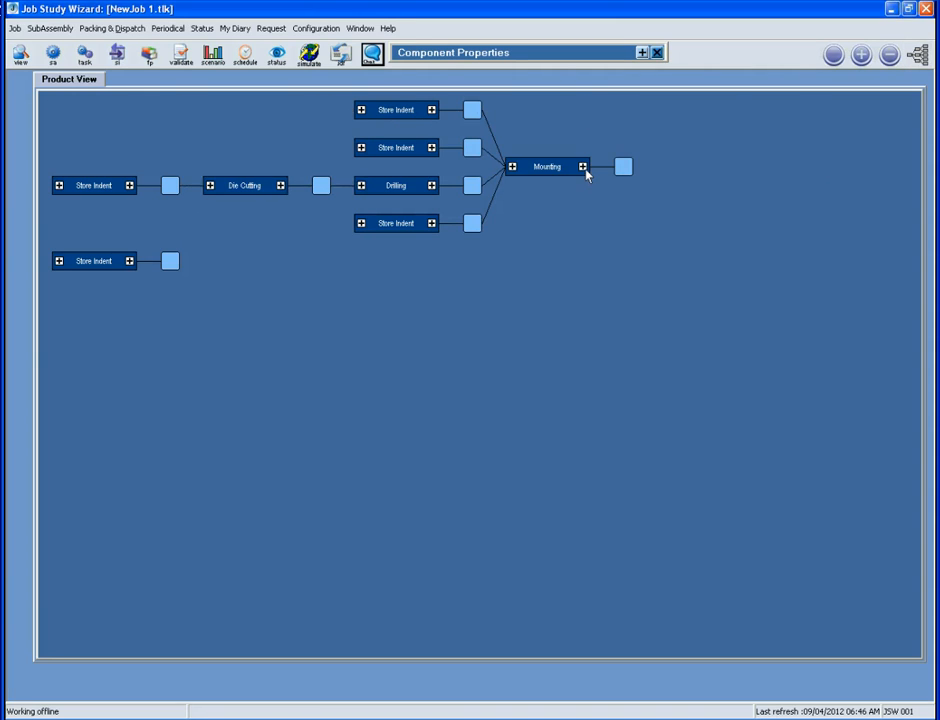
pyautogui.rightClick(621, 166)
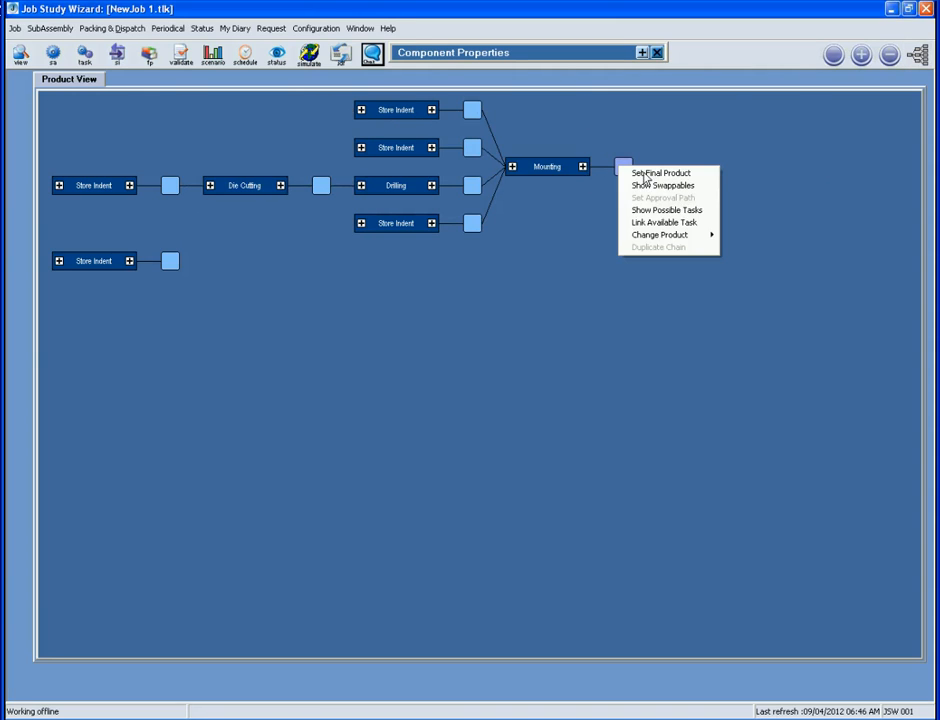
pyautogui.click(650, 212)
pyautogui.click(665, 195)
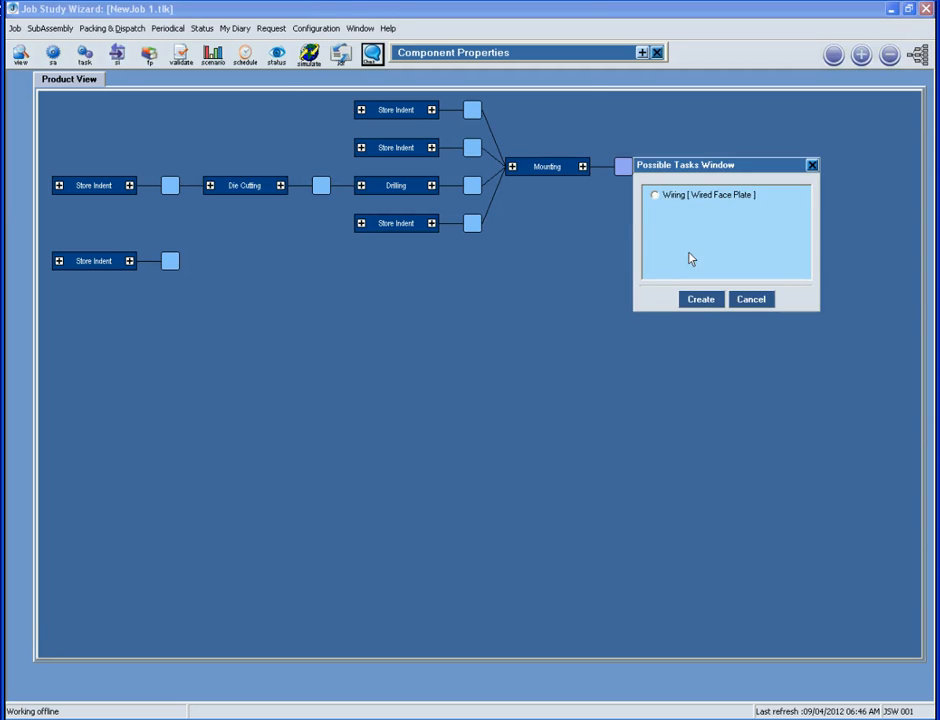
pyautogui.click(701, 297)
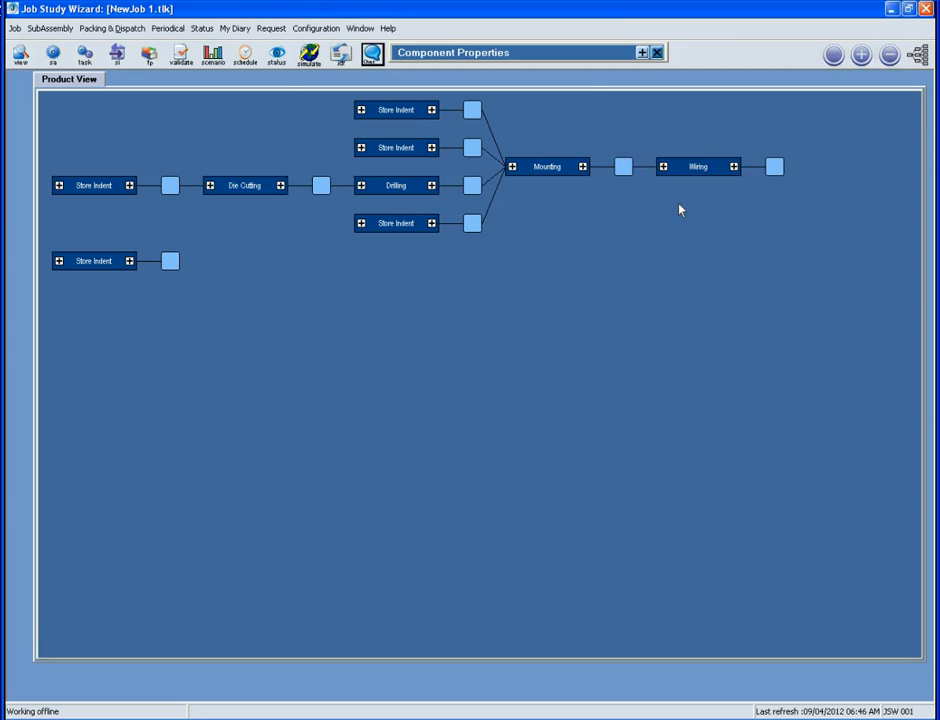
# Add a Testing task after the Wiring output
pyautogui.rightClick(774, 171)
pyautogui.click(795, 213)
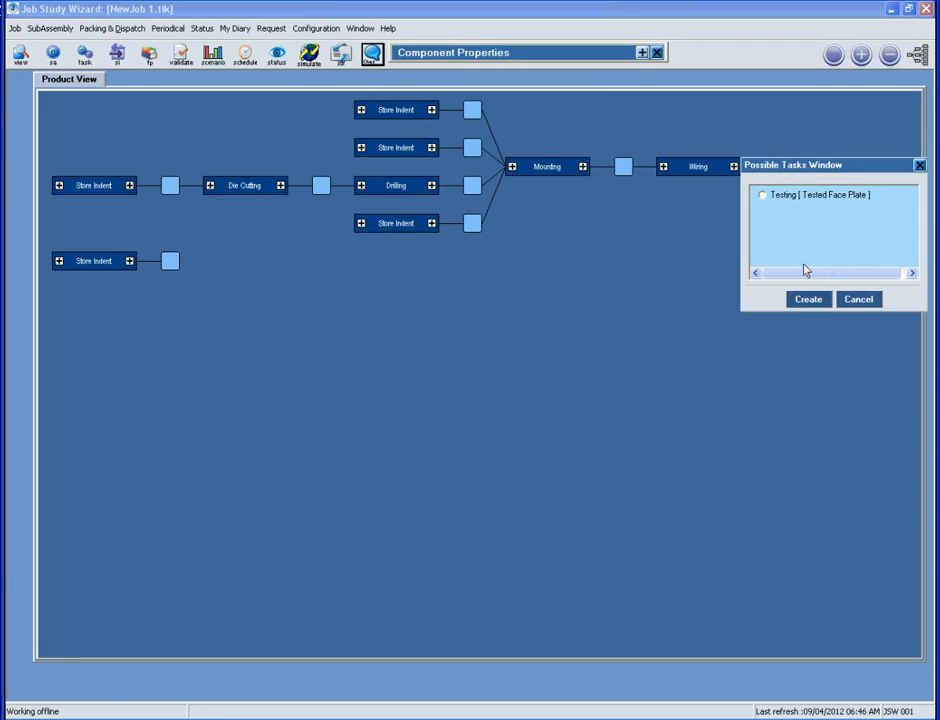
pyautogui.click(786, 197)
pyautogui.click(809, 298)
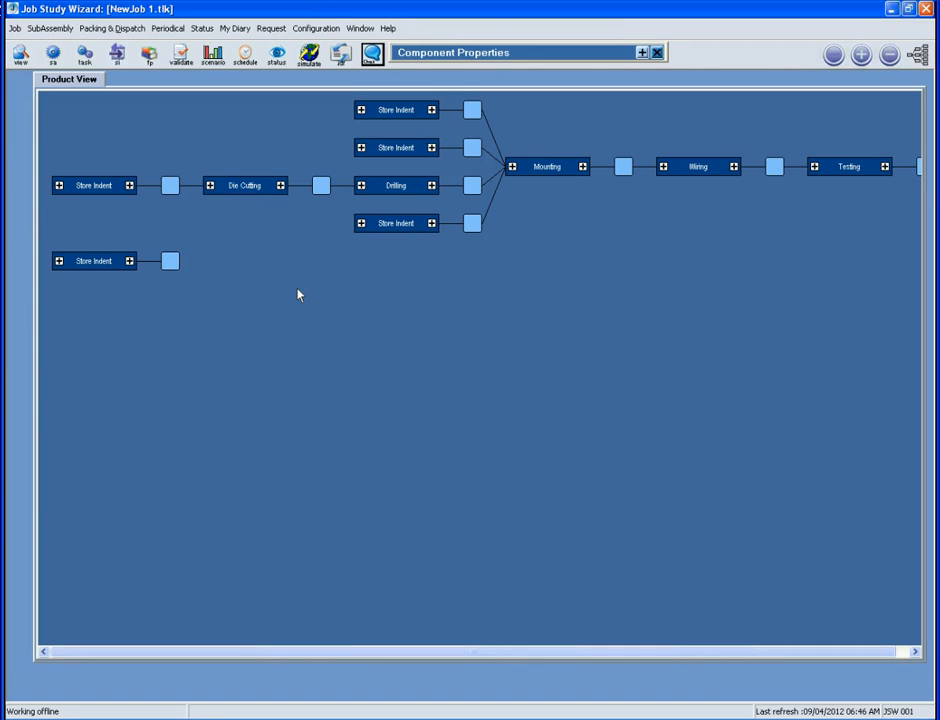
pyautogui.moveTo(128, 264)
# Add a Box Making [Back Box] task after the lower Store Indent output
pyautogui.rightClick(168, 266)
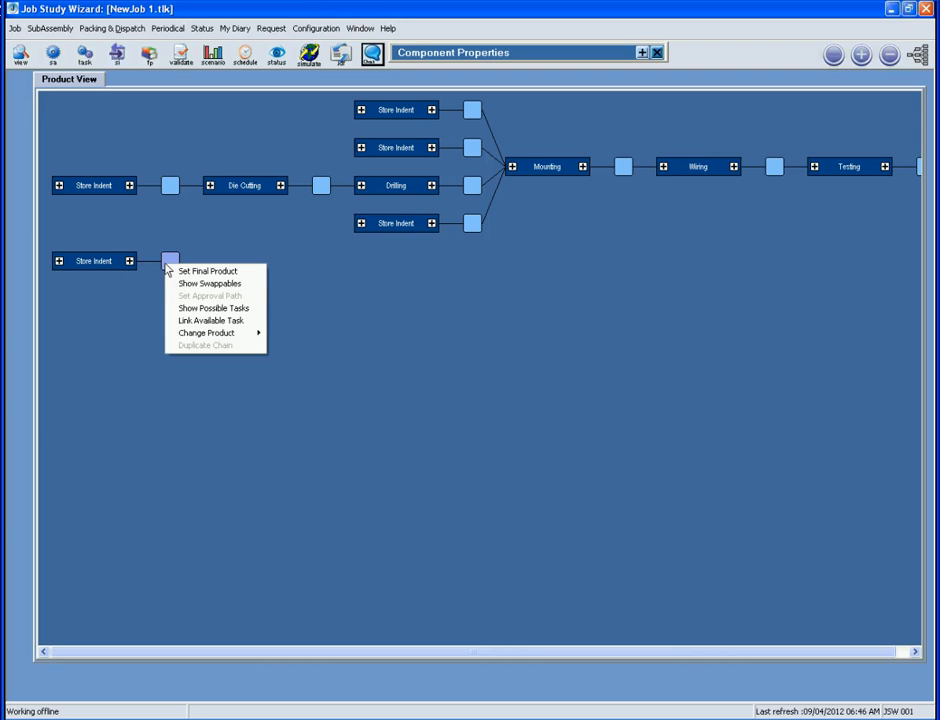
pyautogui.click(190, 308)
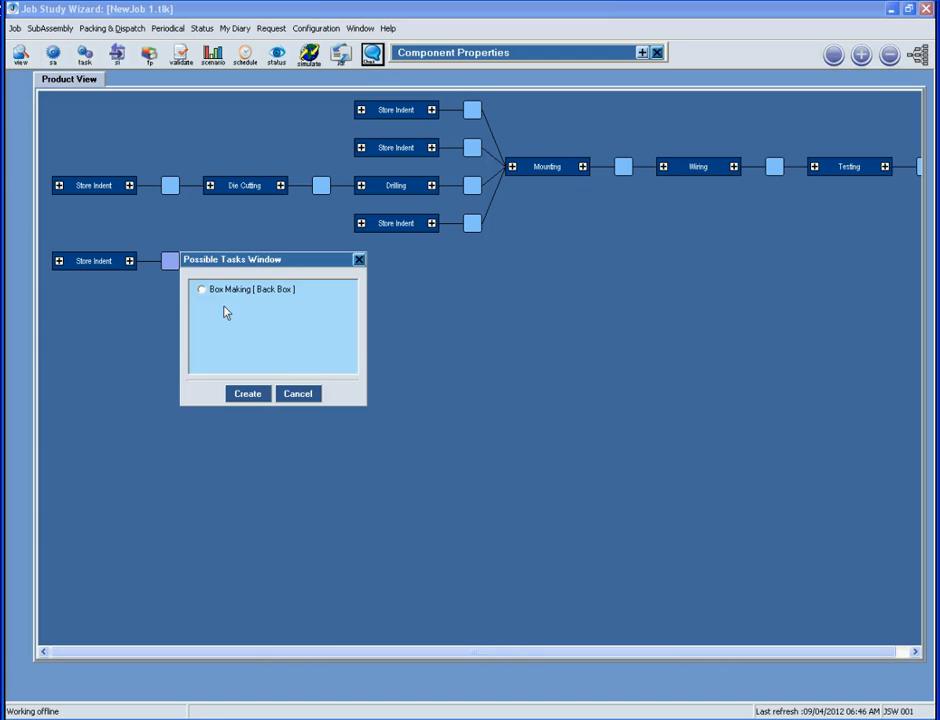
pyautogui.click(230, 289)
pyautogui.click(242, 396)
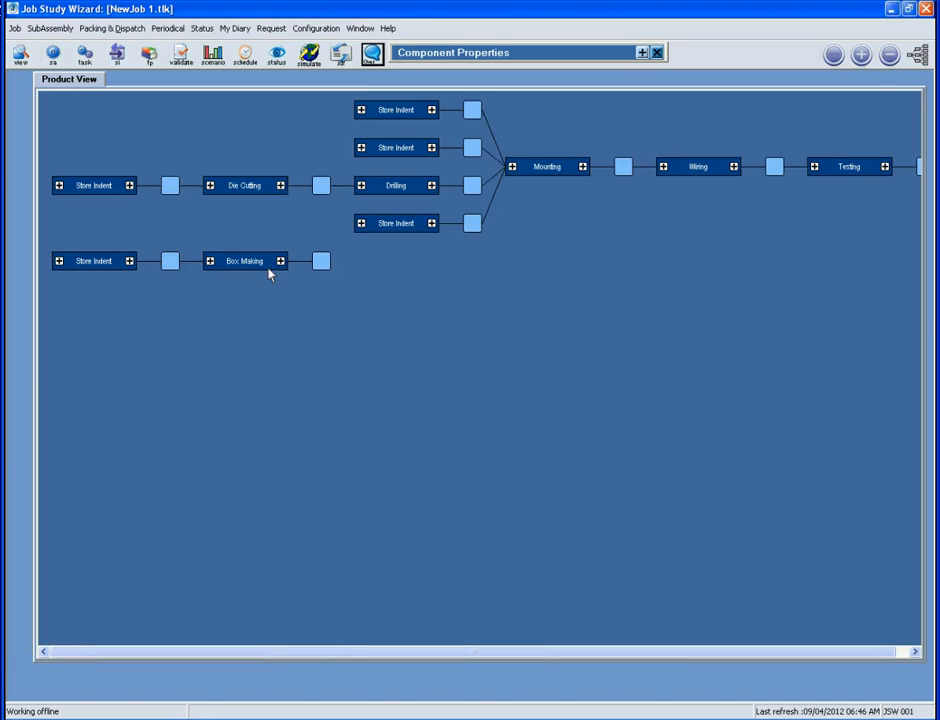
# Add a Drilling [Back Box] task after Box Making and inspect its Back Box output
pyautogui.rightClick(321, 263)
pyautogui.click(360, 308)
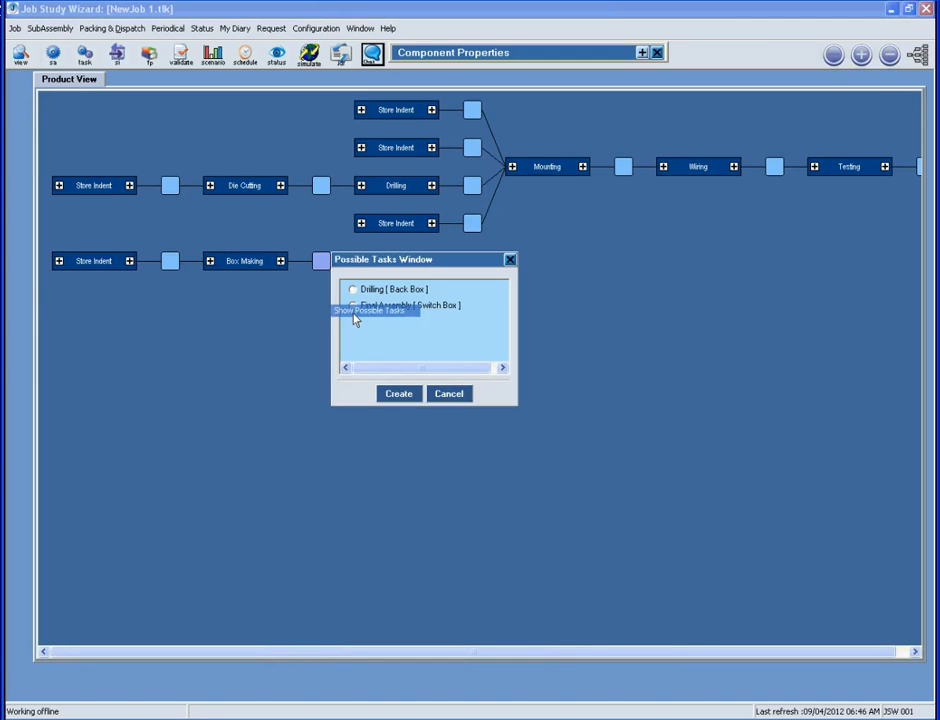
pyautogui.click(392, 292)
pyautogui.click(403, 395)
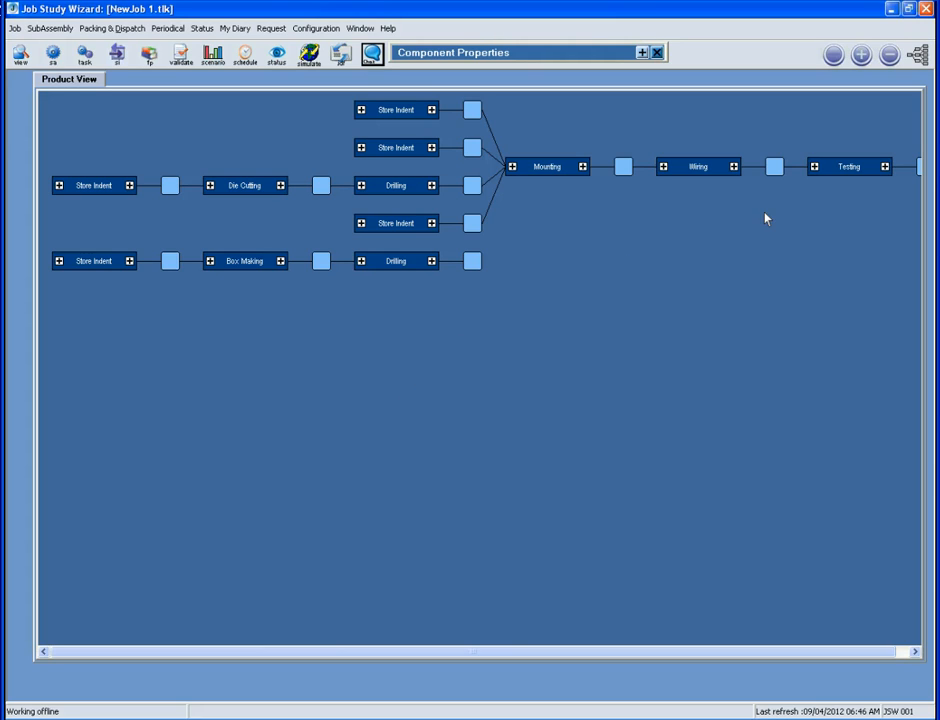
pyautogui.click(473, 262)
pyautogui.moveTo(781, 652); pyautogui.dragTo(831, 655)
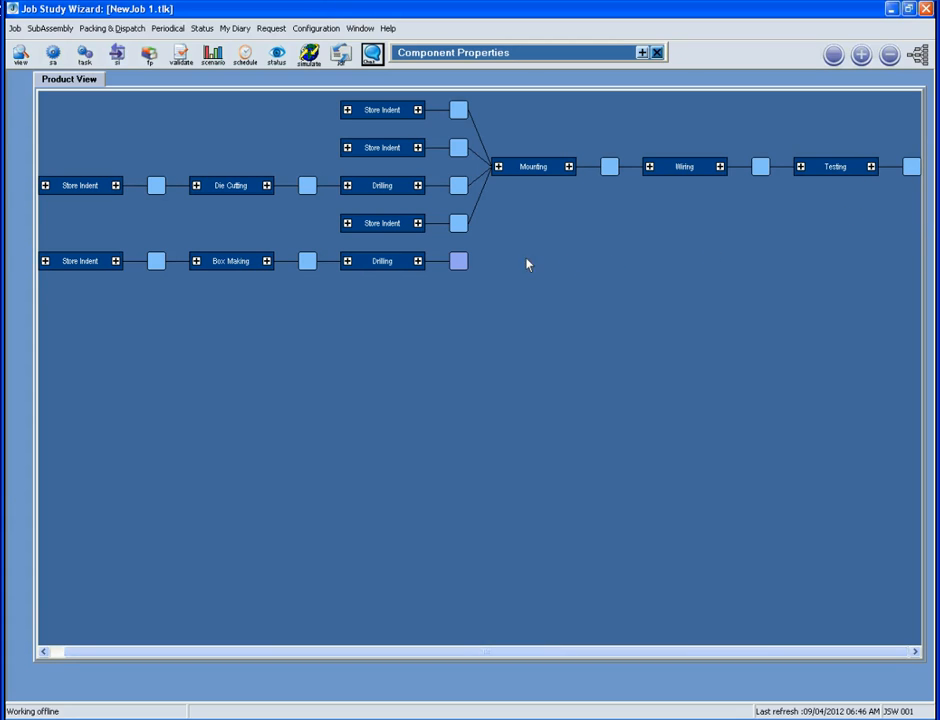
pyautogui.moveTo(464, 264)
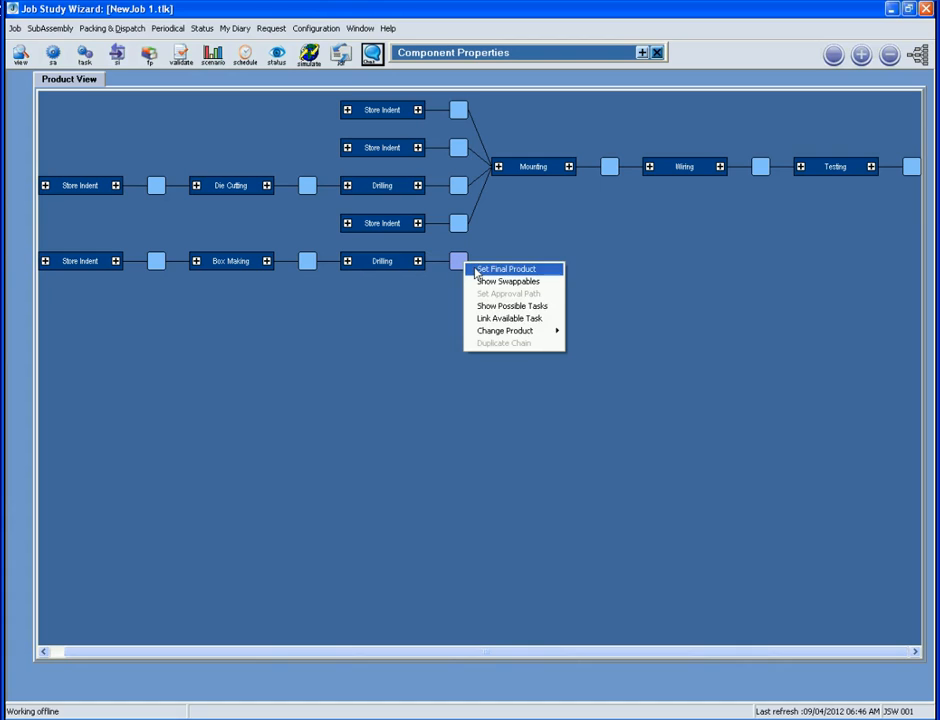
# Add a Final Assembly [Switch Box] task after the drilled Back Box
pyautogui.click(485, 305)
pyautogui.click(502, 305)
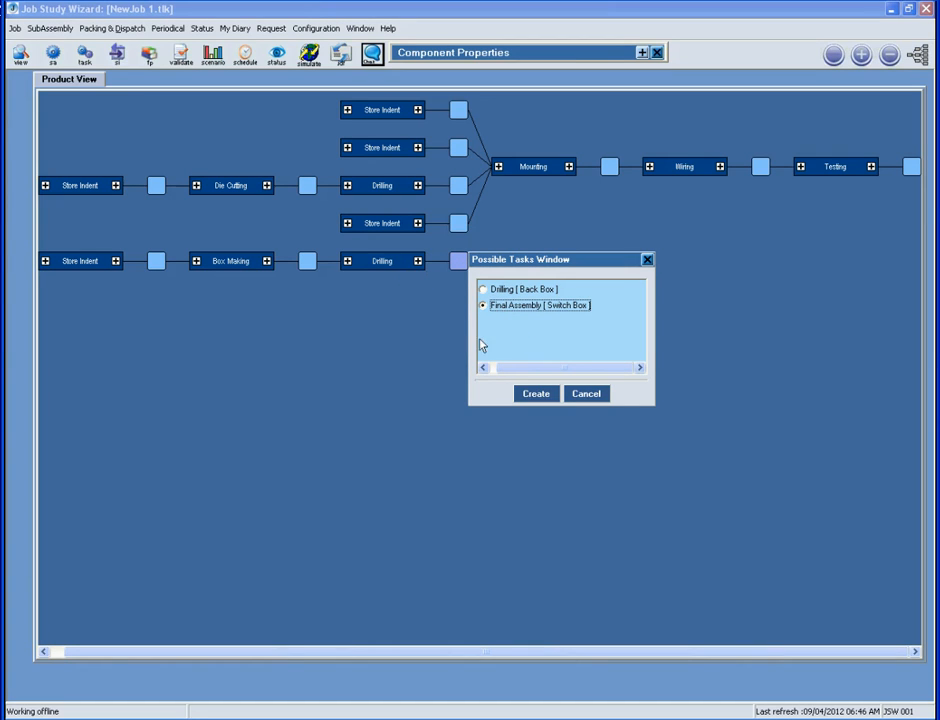
pyautogui.click(531, 394)
pyautogui.click(531, 394)
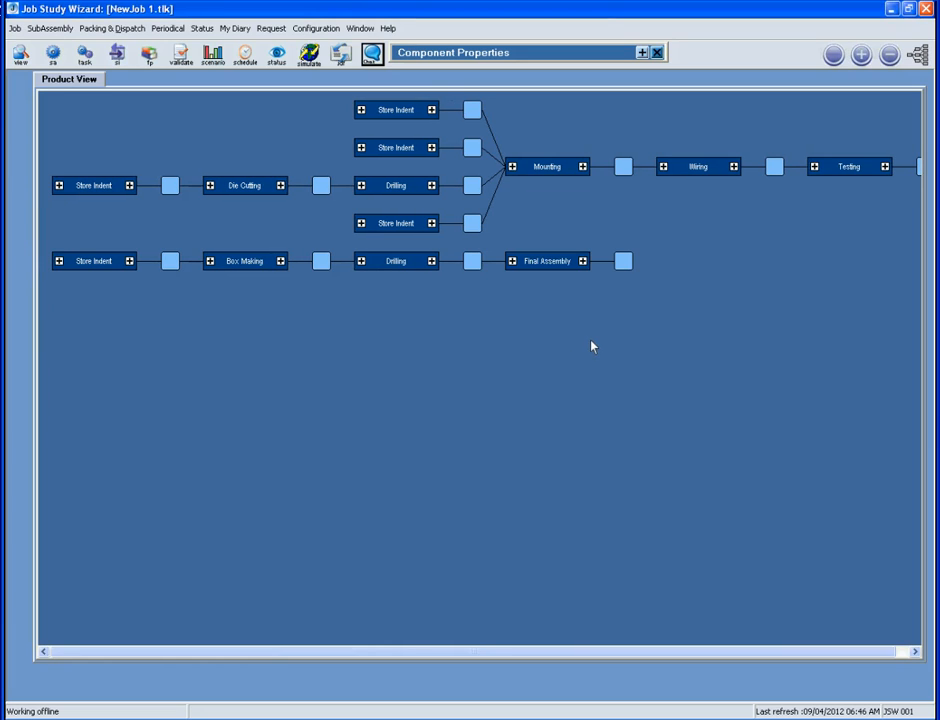
# Include Tested Face Plate among Final Assembly's Primary group inputs and confirm
pyautogui.click(512, 261)
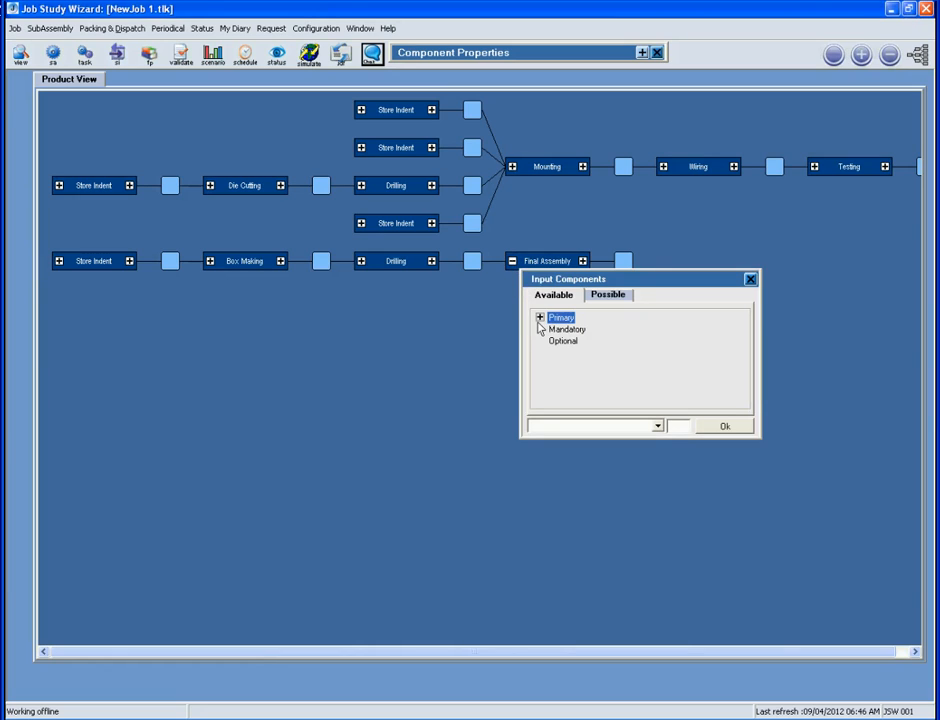
pyautogui.click(542, 319)
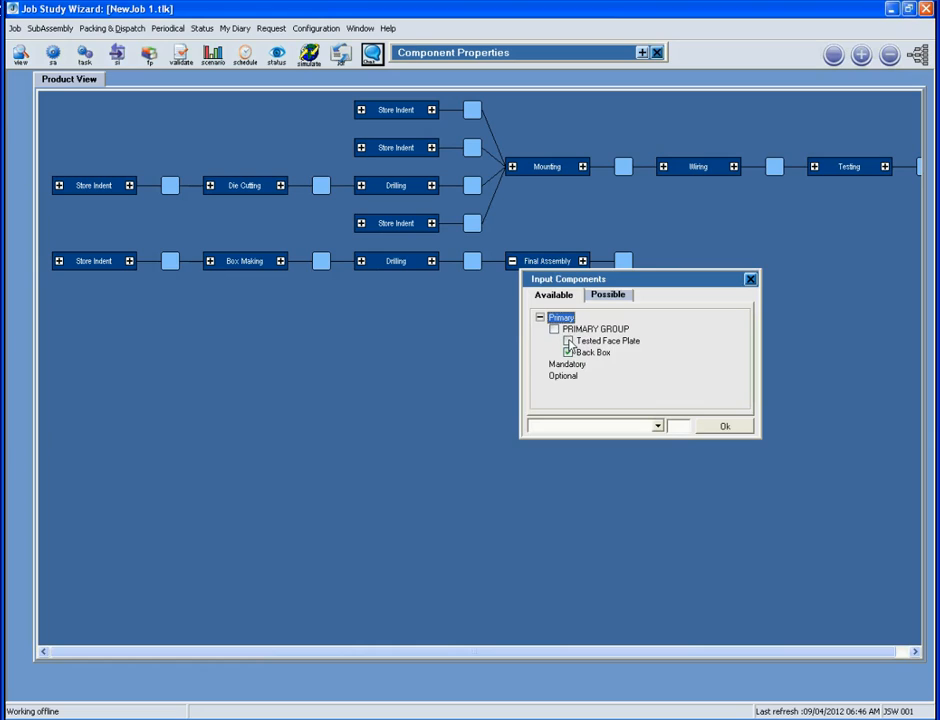
pyautogui.click(569, 341)
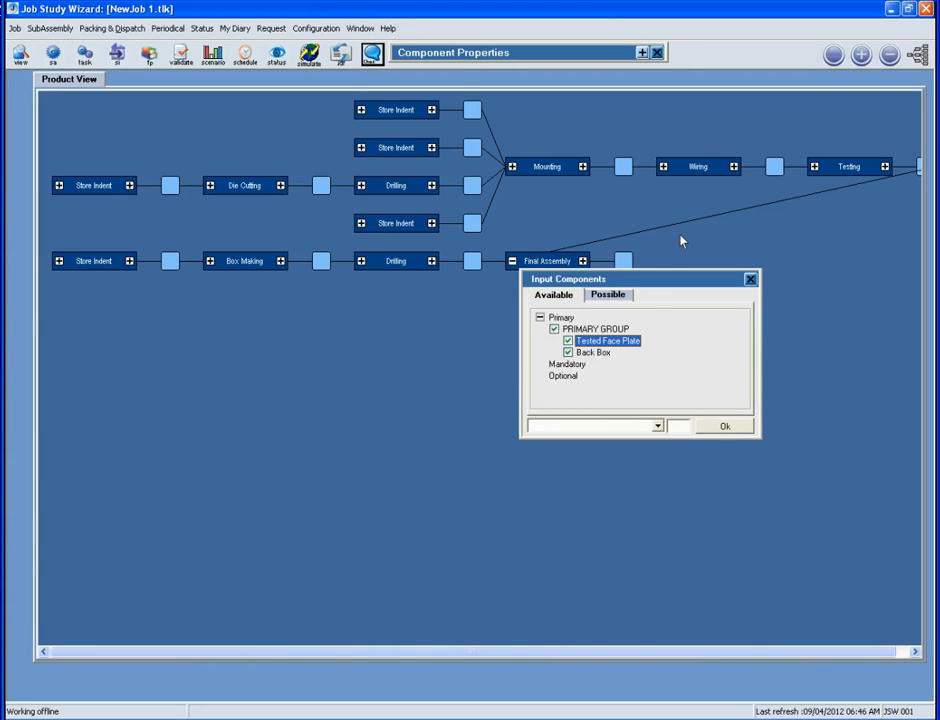
pyautogui.click(717, 428)
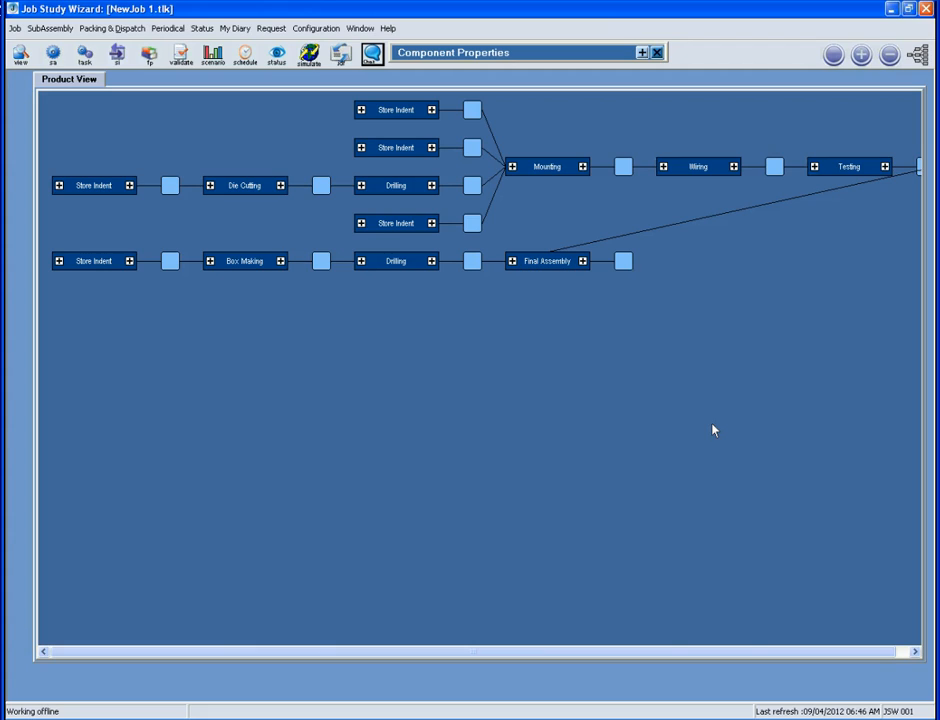
# Re-layout the diagram as a tree and set Final Assembly's output as the final product
pyautogui.click(917, 57)
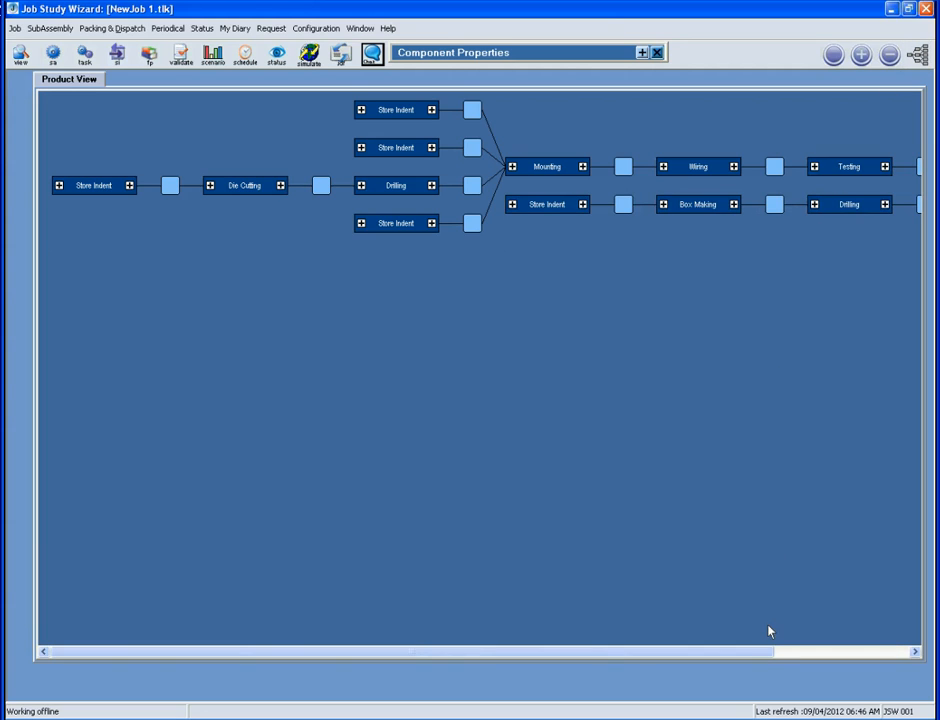
pyautogui.moveTo(766, 652); pyautogui.dragTo(906, 651)
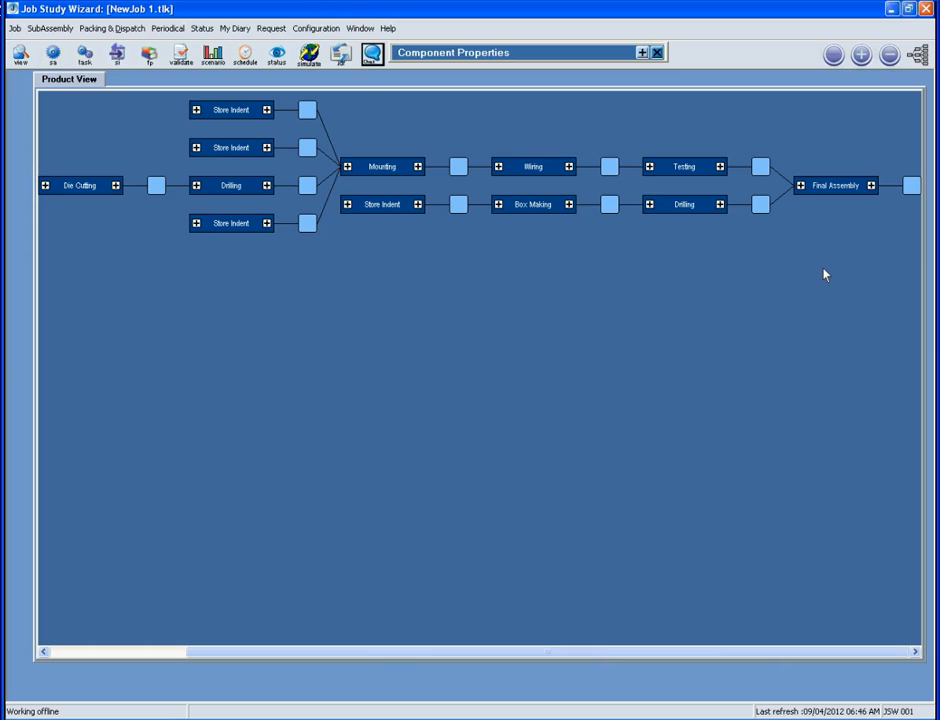
pyautogui.rightClick(897, 185)
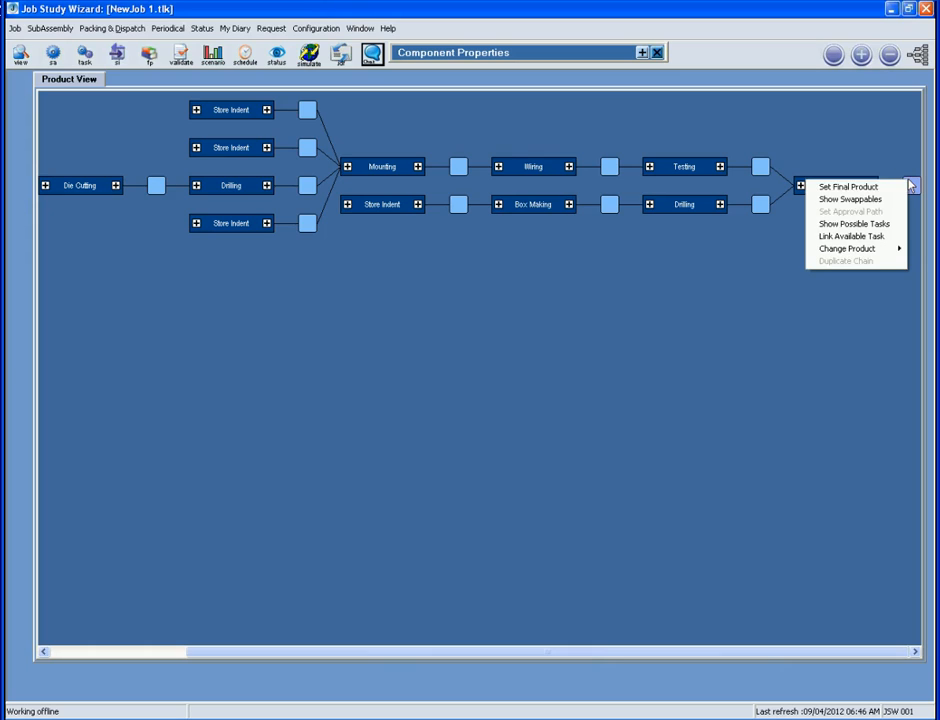
pyautogui.click(897, 187)
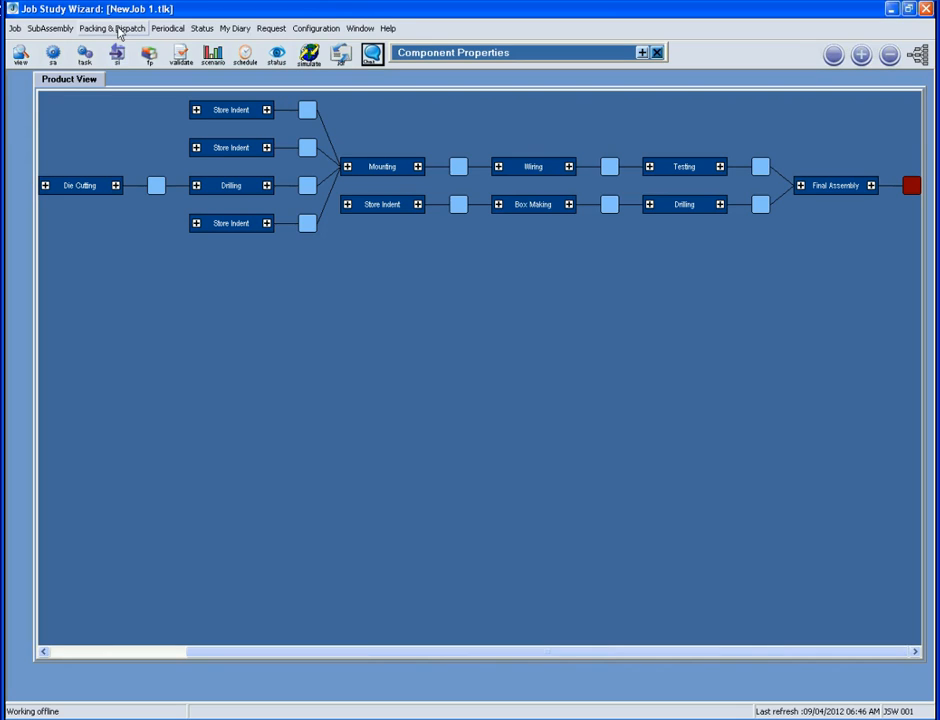
# Scroll across the diagram and browse the packing and dispatch menu options
pyautogui.click(90, 656)
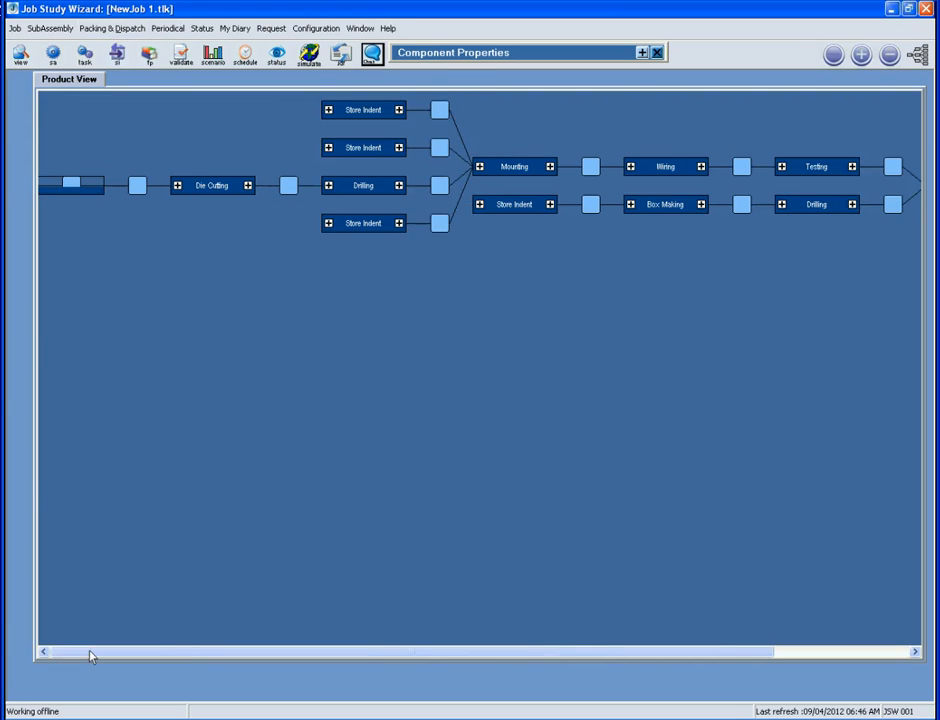
pyautogui.click(90, 656)
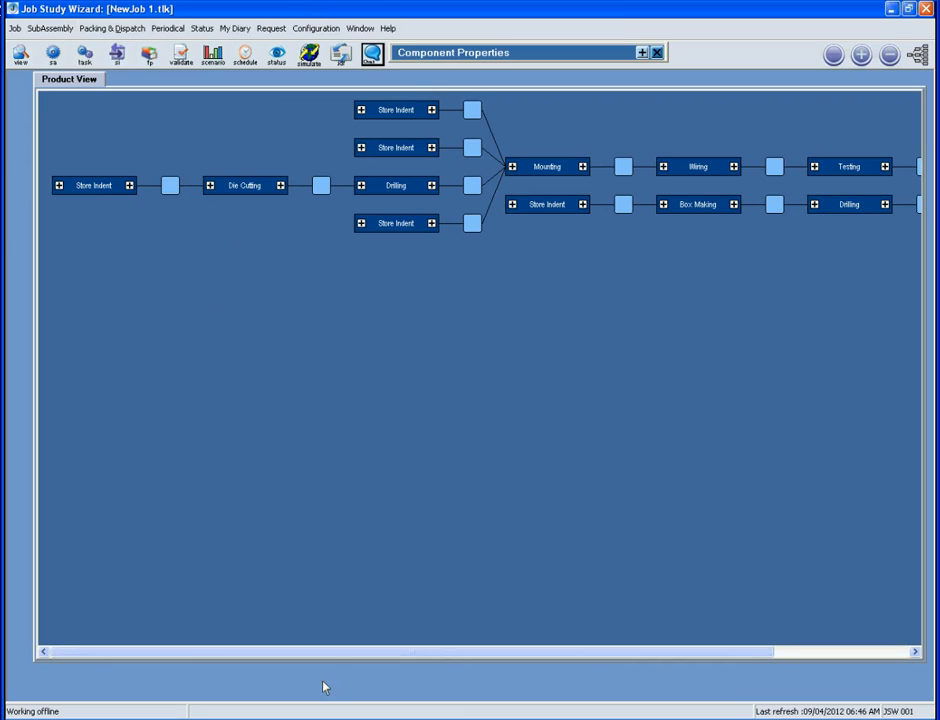
pyautogui.moveTo(325, 652); pyautogui.dragTo(440, 672)
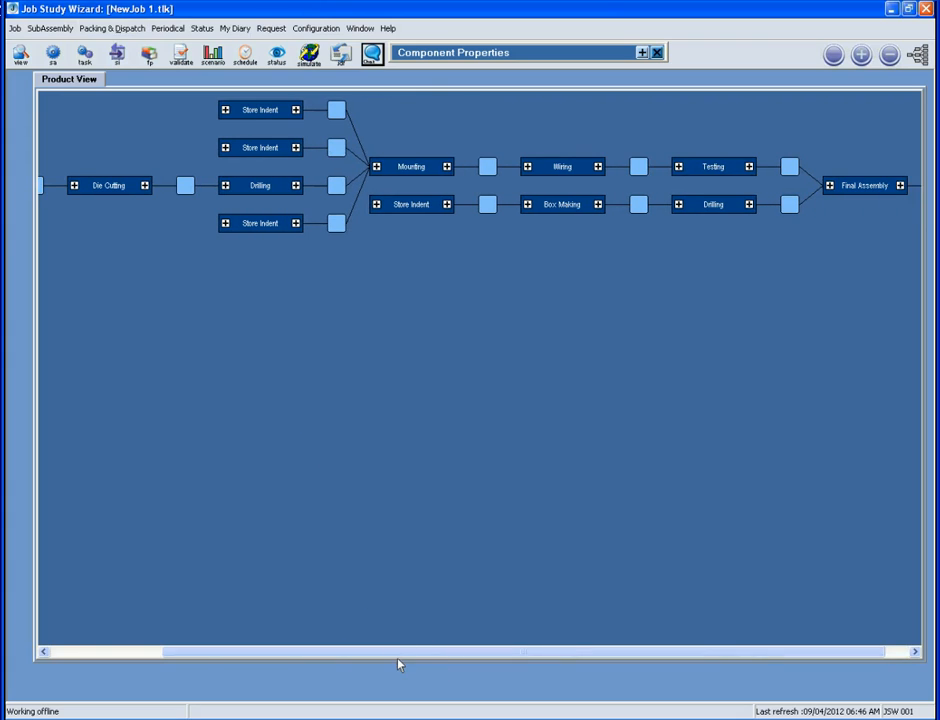
pyautogui.click(113, 28)
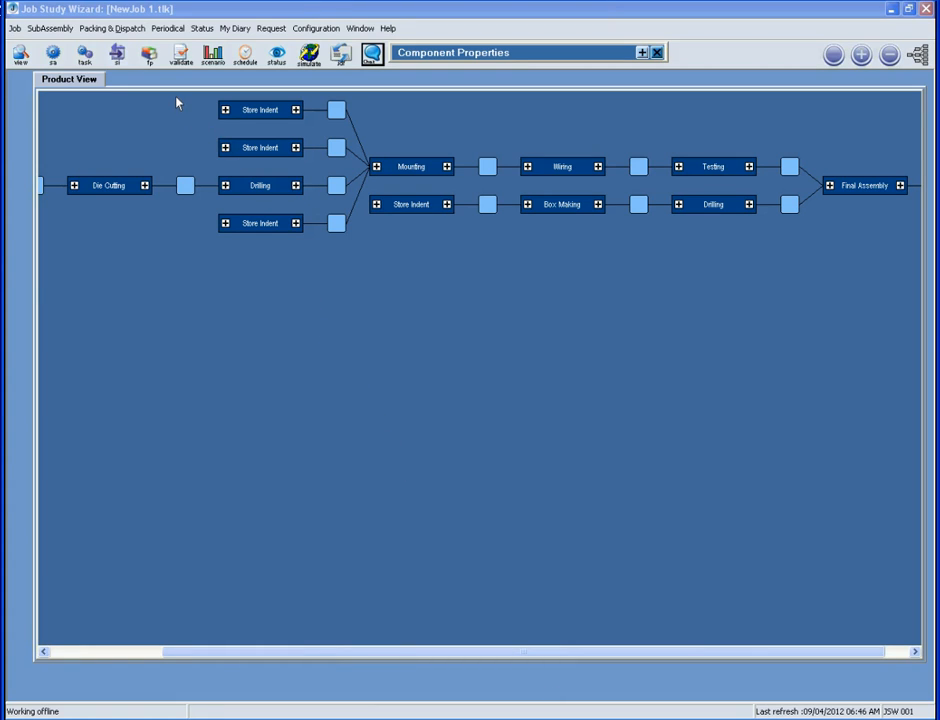
# Open the Inputs window and show the job Product's five store-indent materials
pyautogui.click(117, 55)
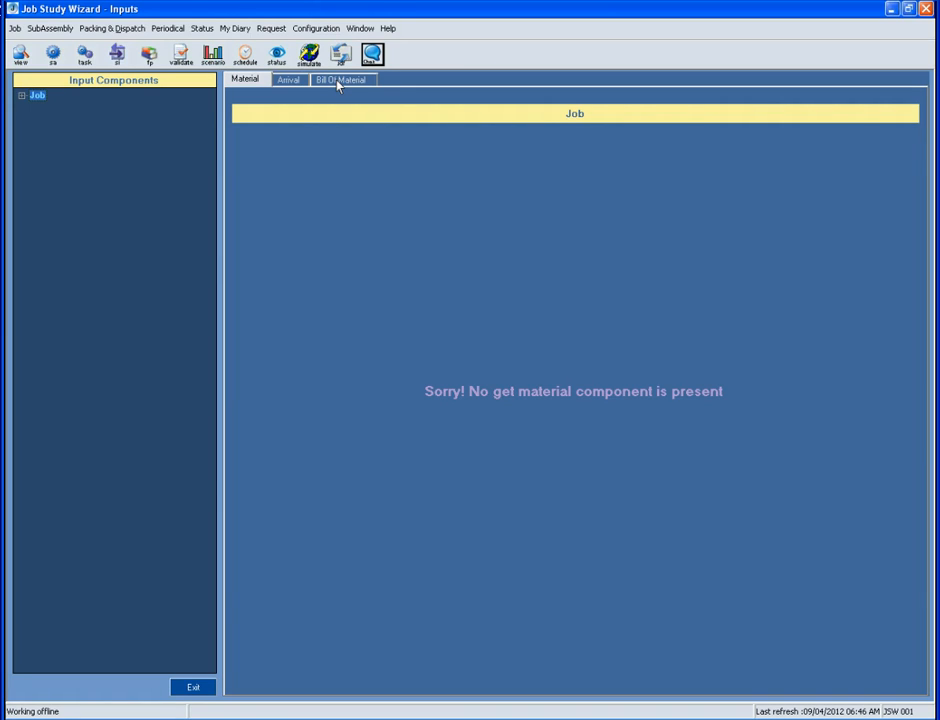
pyautogui.click(21, 95)
pyautogui.click(60, 107)
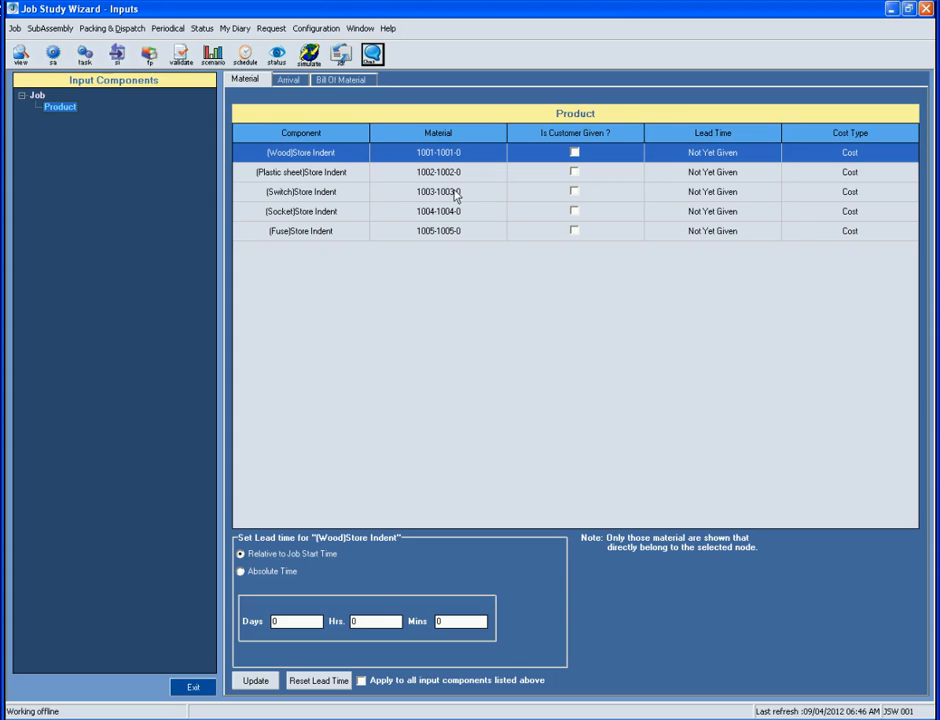
# Toggle Wood's Is Customer Given flag on and off, checking the Arrival tab each time
pyautogui.click(575, 155)
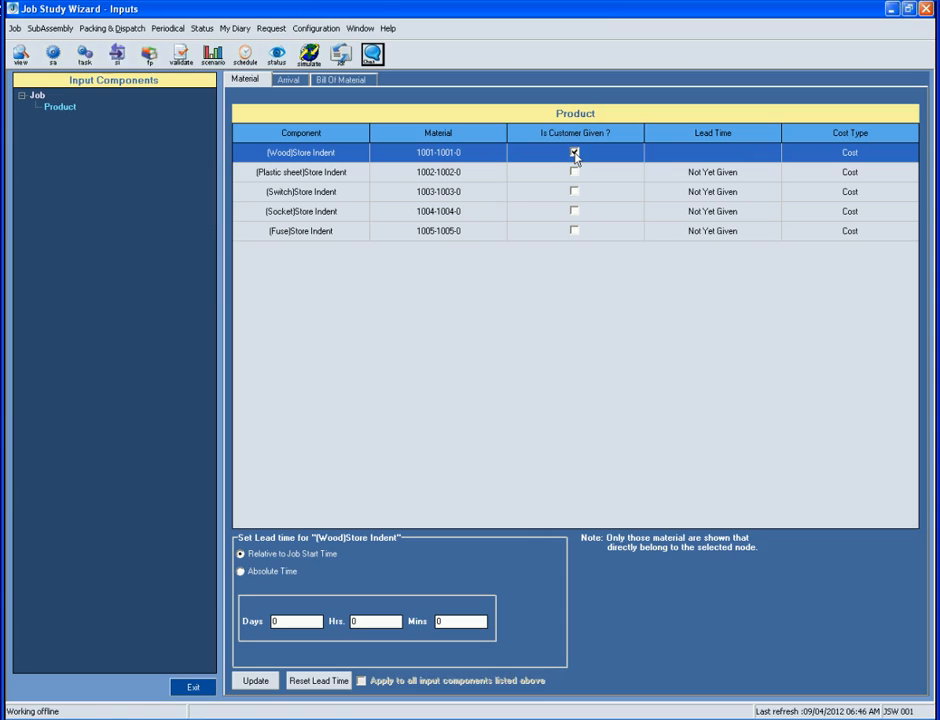
pyautogui.click(288, 80)
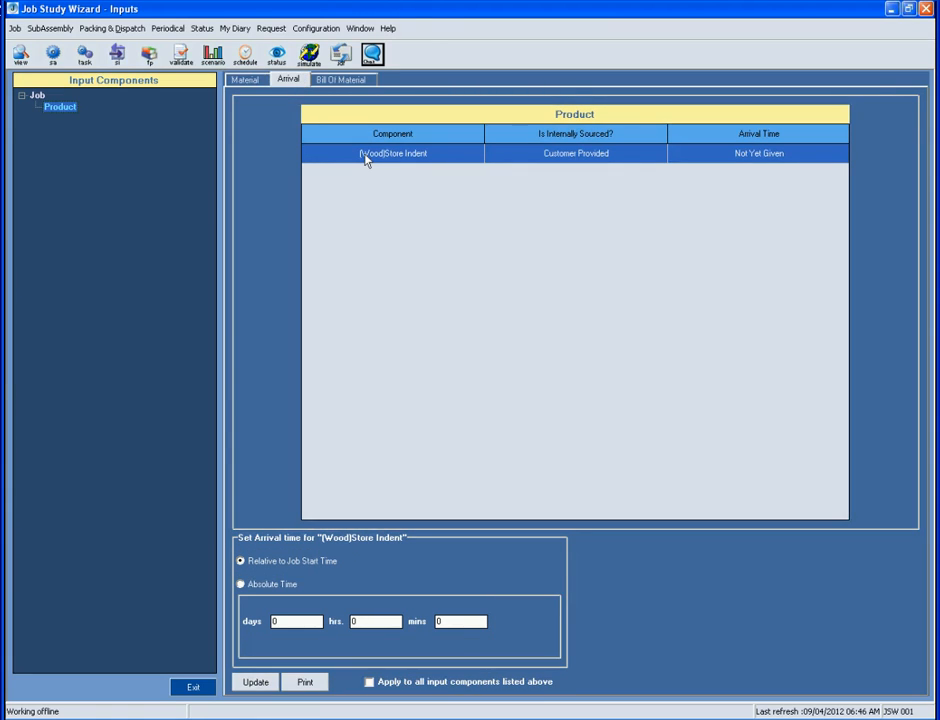
pyautogui.click(253, 82)
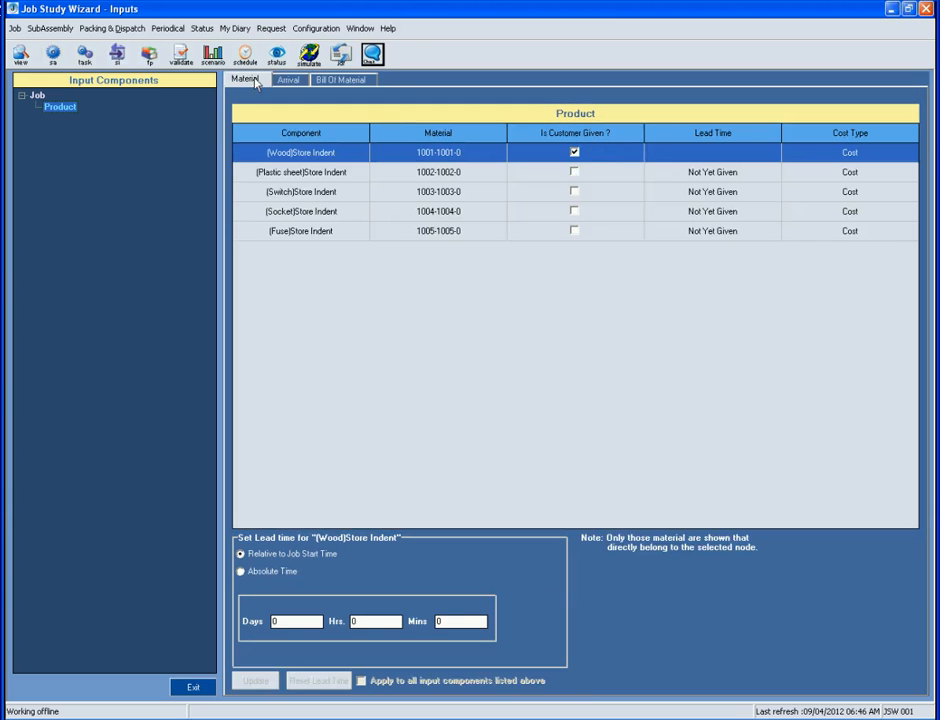
pyautogui.click(574, 153)
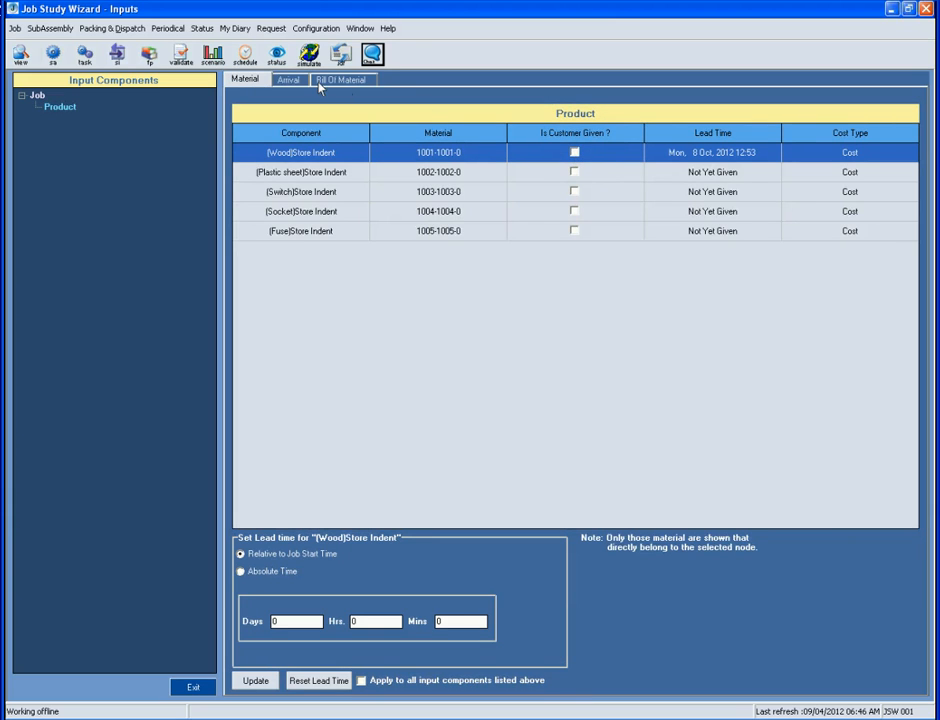
pyautogui.click(289, 80)
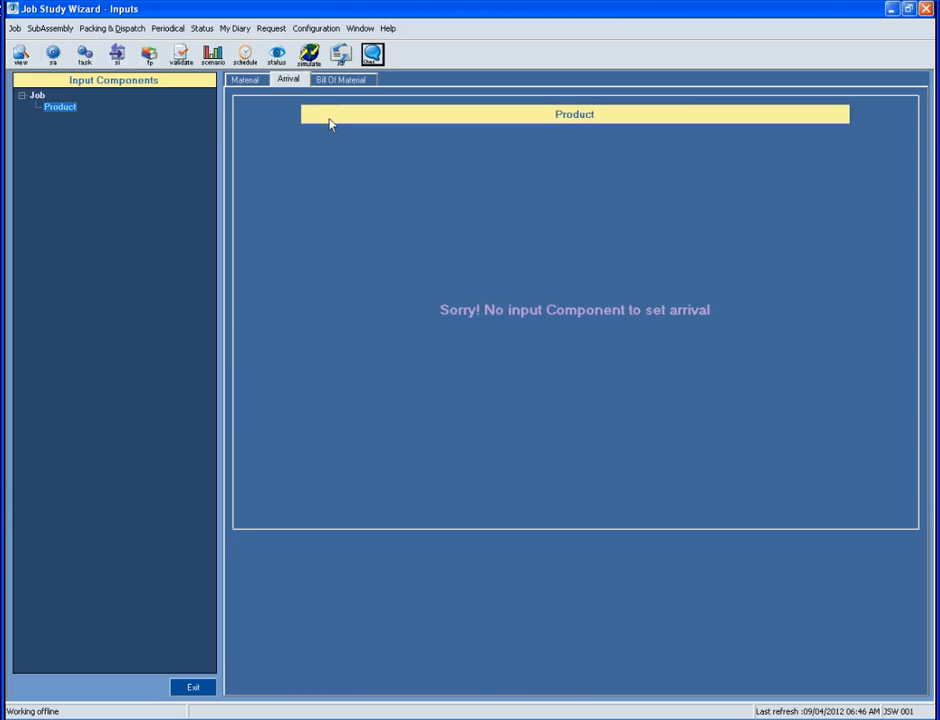
# Apply a 1-day lead time to all five Product materials and exit the Inputs window
pyautogui.click(253, 82)
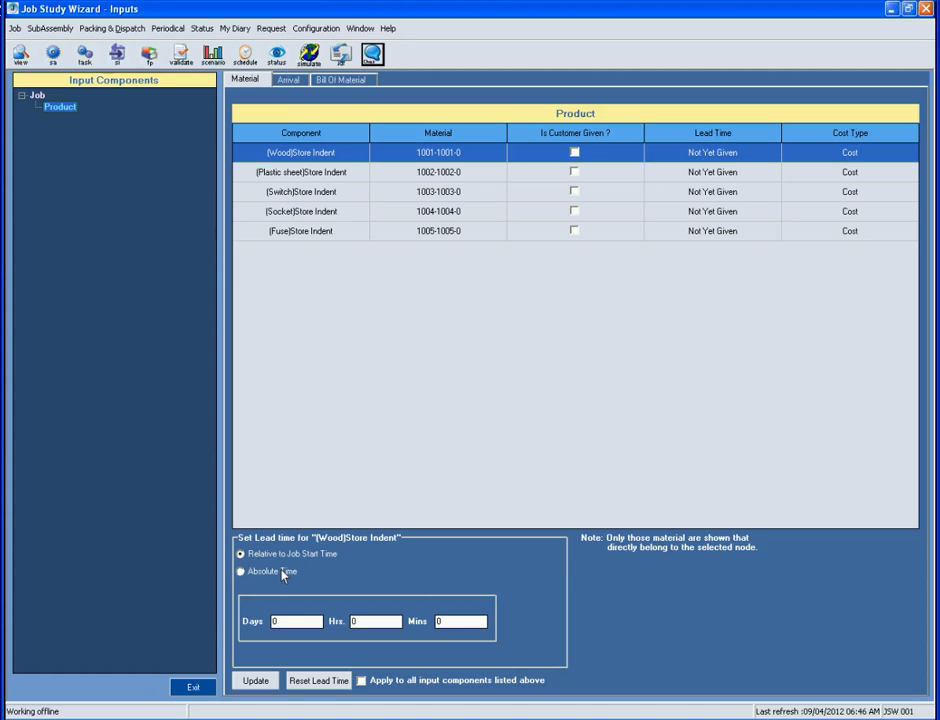
pyautogui.click(281, 623)
pyautogui.write('1')
pyautogui.click(361, 681)
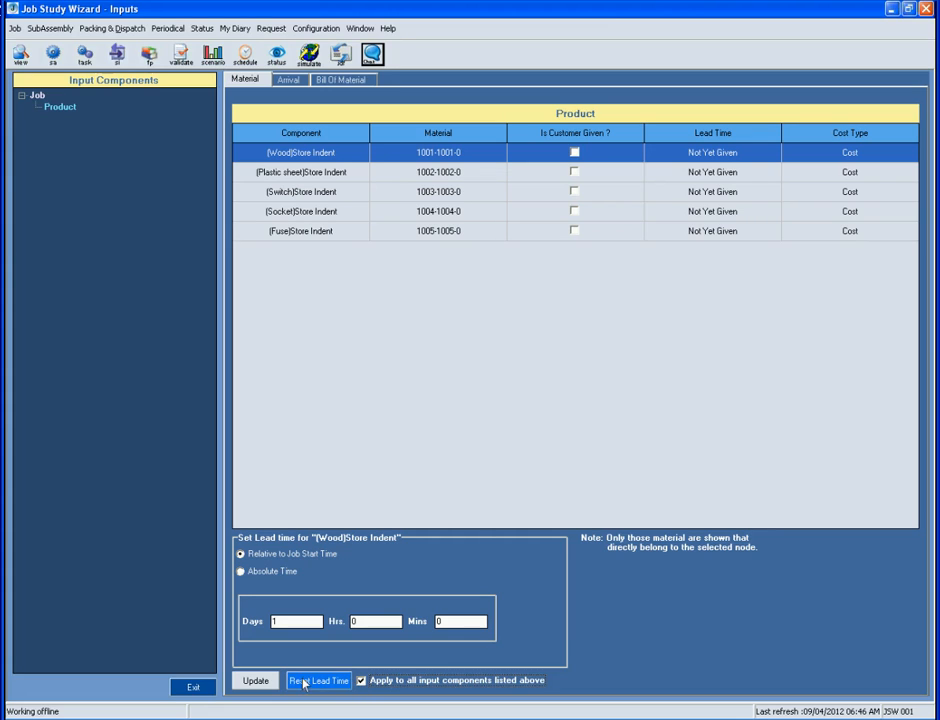
pyautogui.click(266, 682)
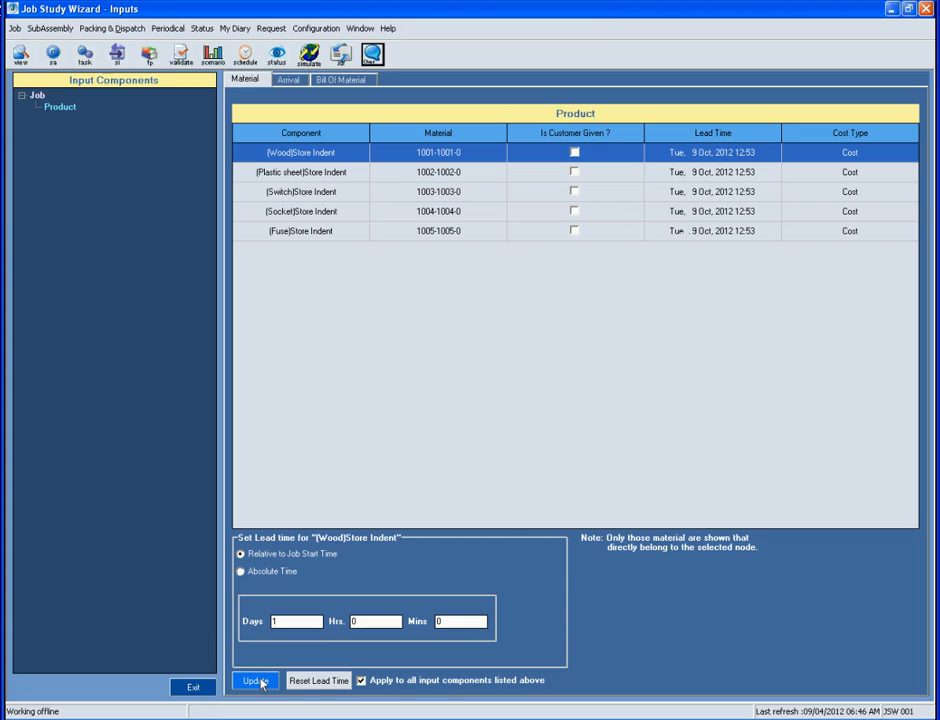
pyautogui.click(189, 686)
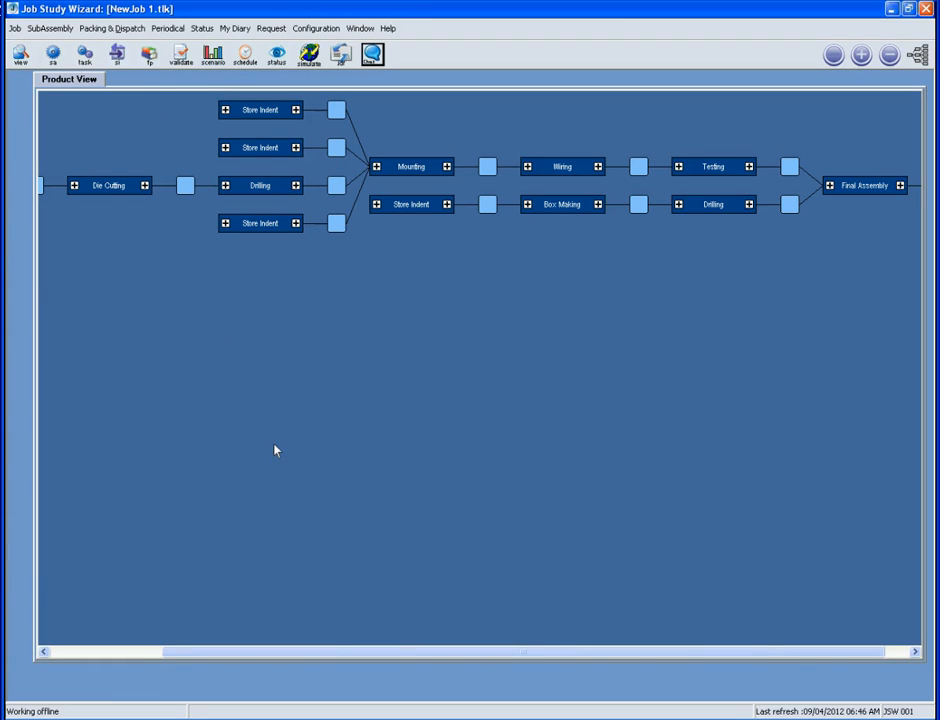
# Open the Final Products window for Sample Switch Board, listing Switch Box
pyautogui.moveTo(478, 651); pyautogui.dragTo(501, 650)
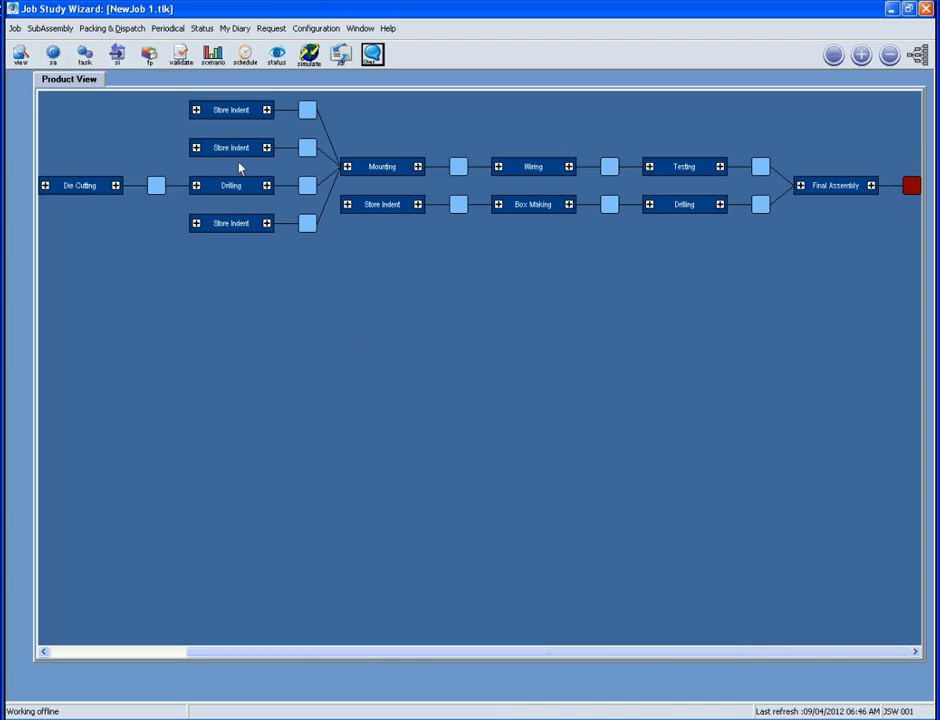
pyautogui.click(152, 62)
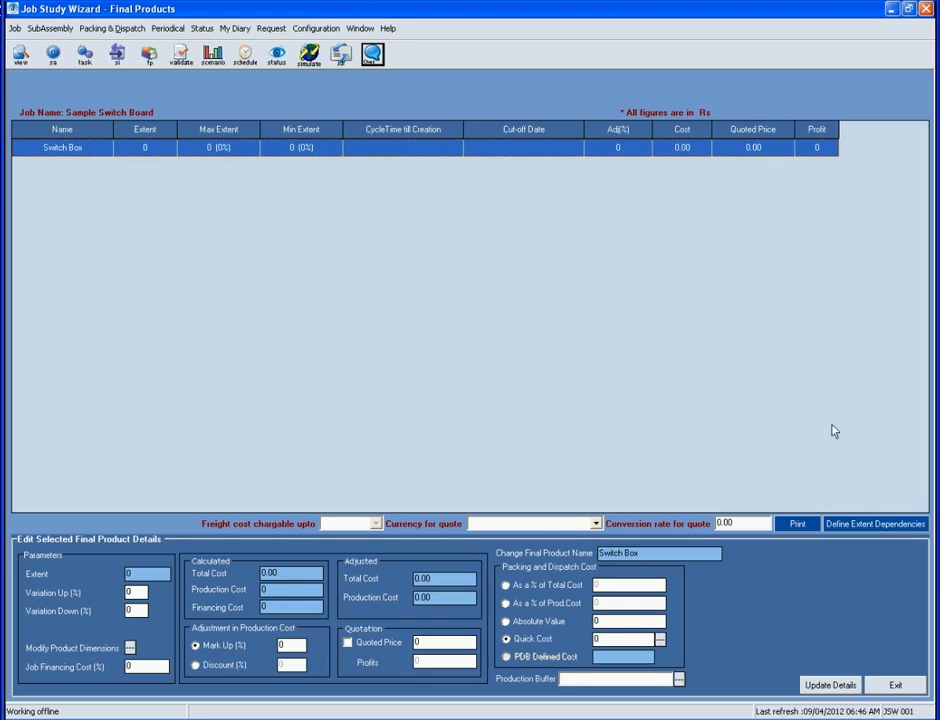
# Give Switch Box extent 500 and cut-off date 08/11/2012, then exit both windows
pyautogui.click(867, 528)
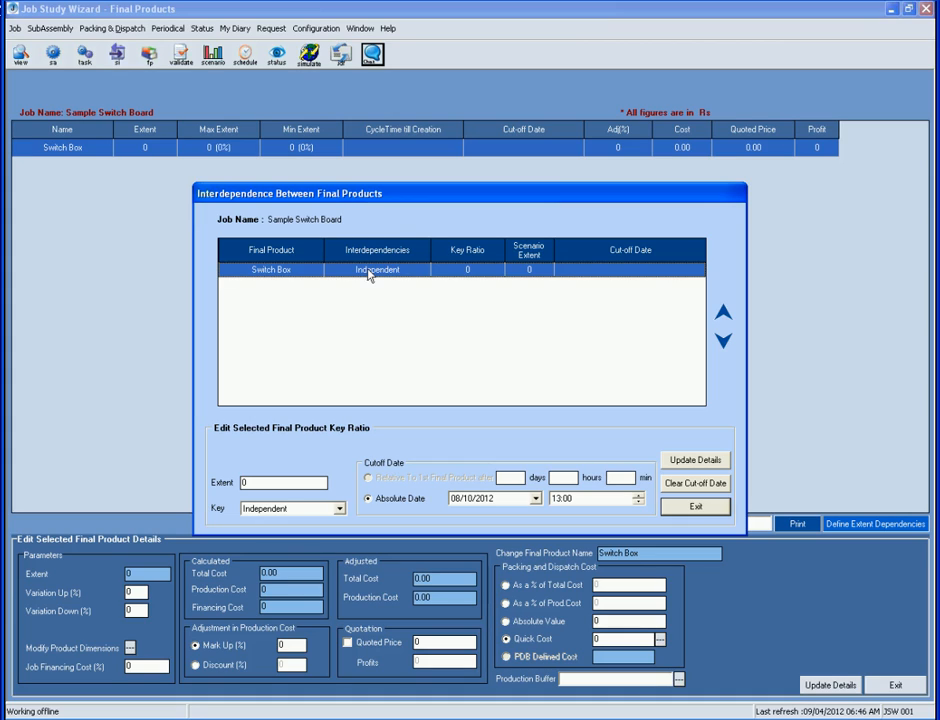
pyautogui.click(265, 485)
pyautogui.press('BackSpace')
pyautogui.write('500')
pyautogui.click(536, 498)
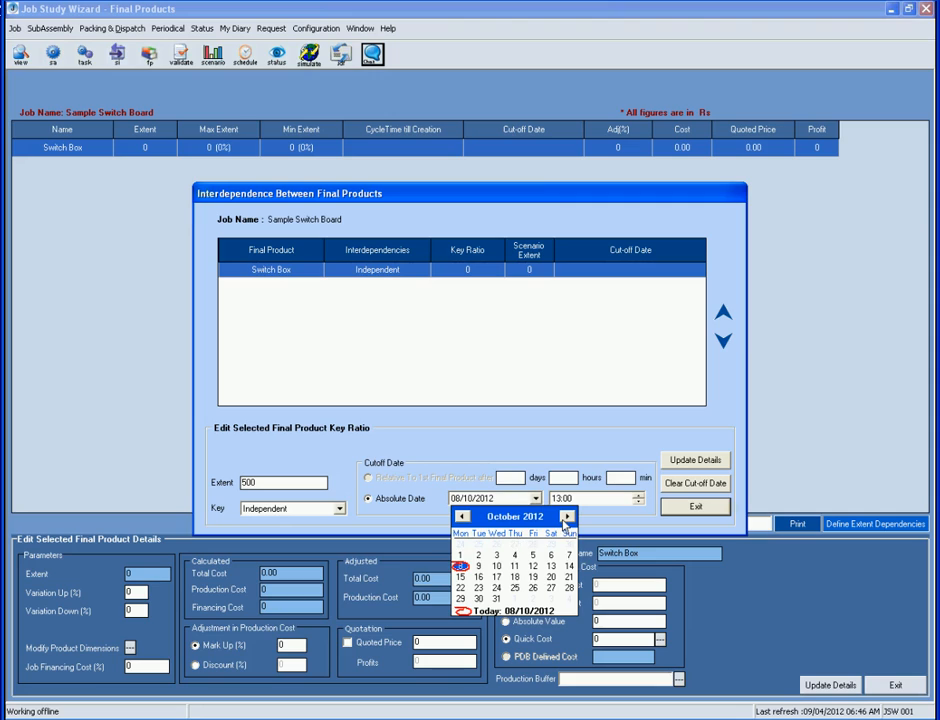
pyautogui.click(566, 517)
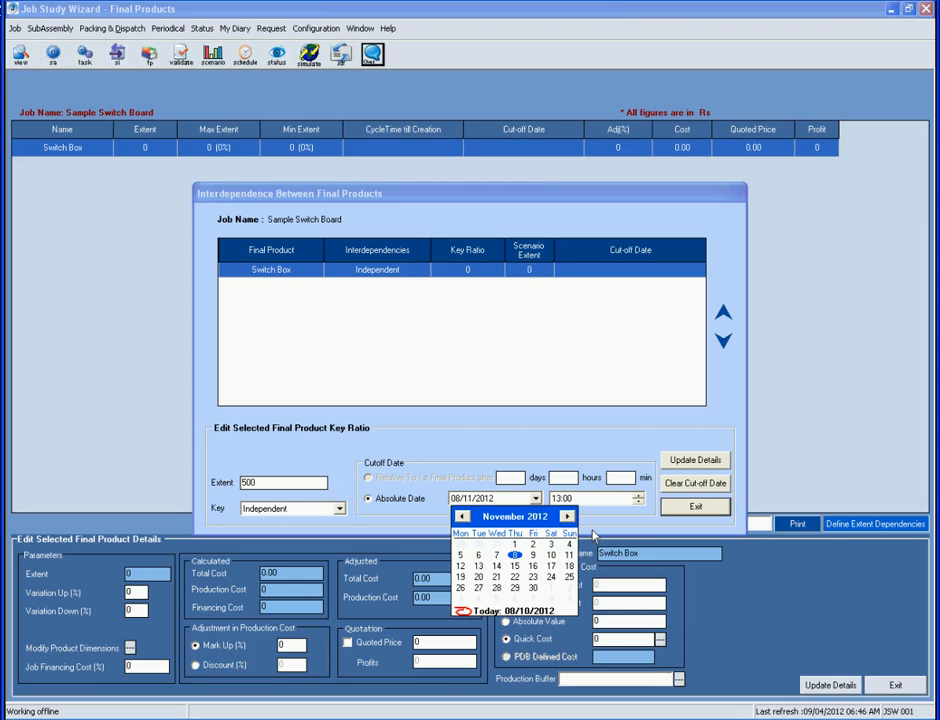
pyautogui.click(597, 532)
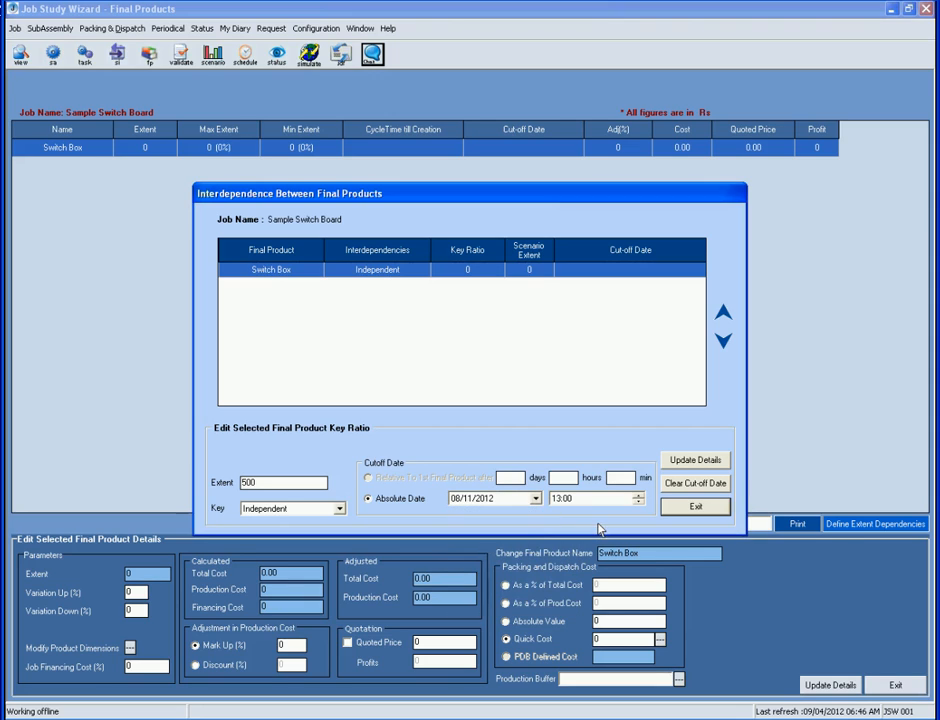
pyautogui.click(685, 467)
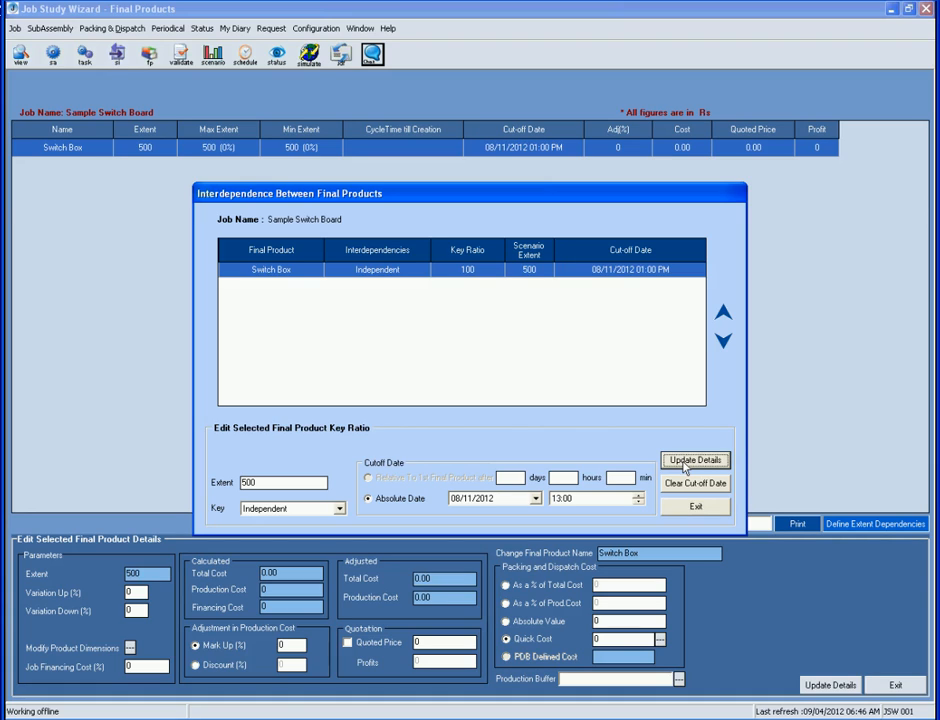
pyautogui.click(685, 504)
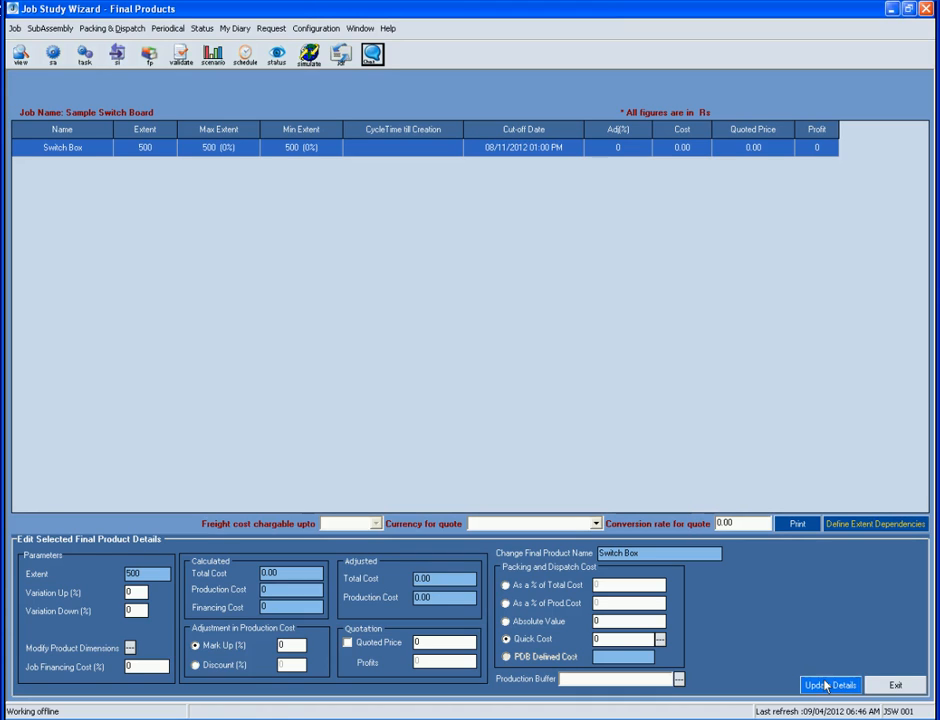
pyautogui.click(891, 685)
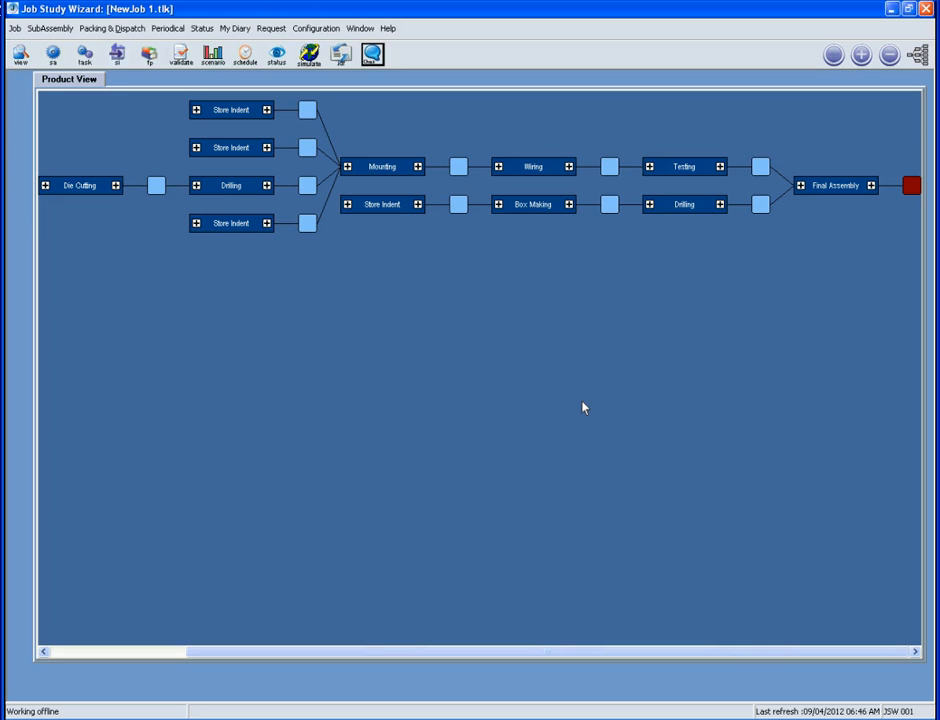
# Validate the job and read the error that no salesman is selected
pyautogui.click(181, 62)
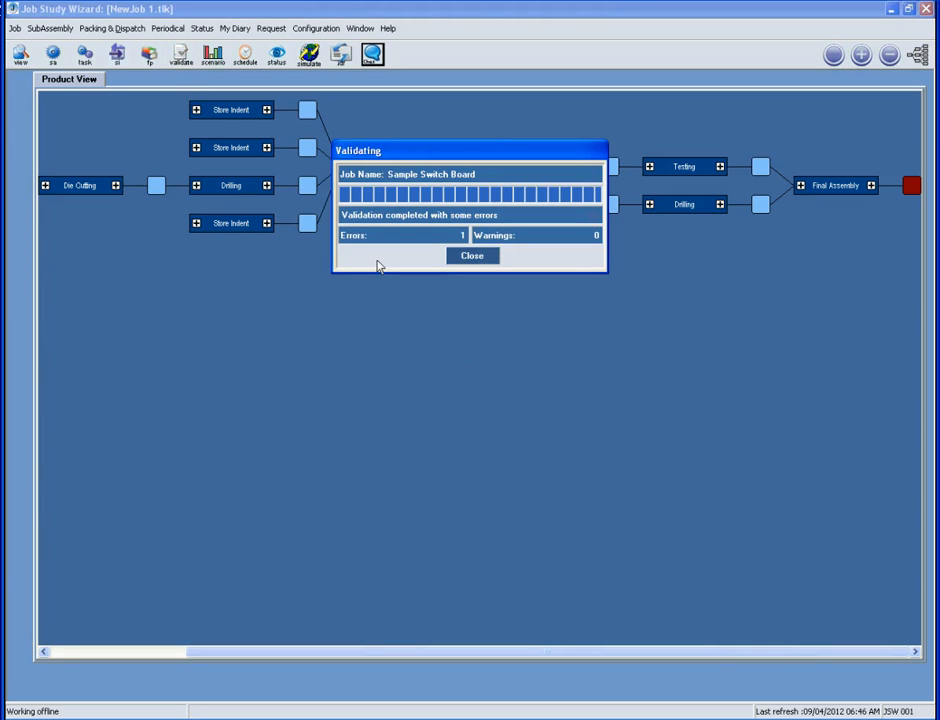
pyautogui.click(472, 256)
pyautogui.click(347, 174)
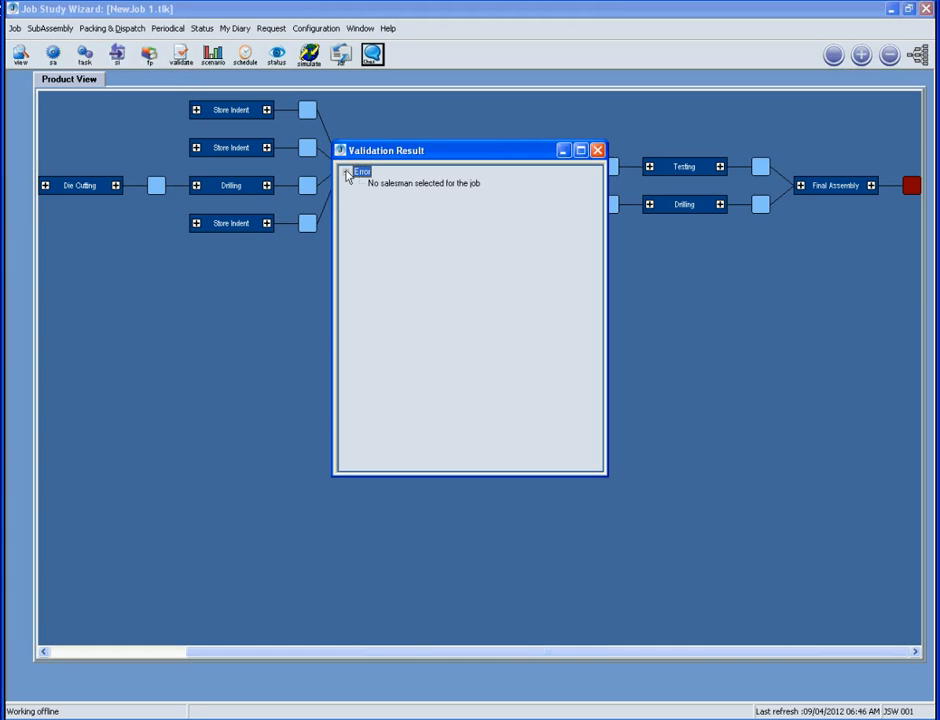
pyautogui.click(405, 185)
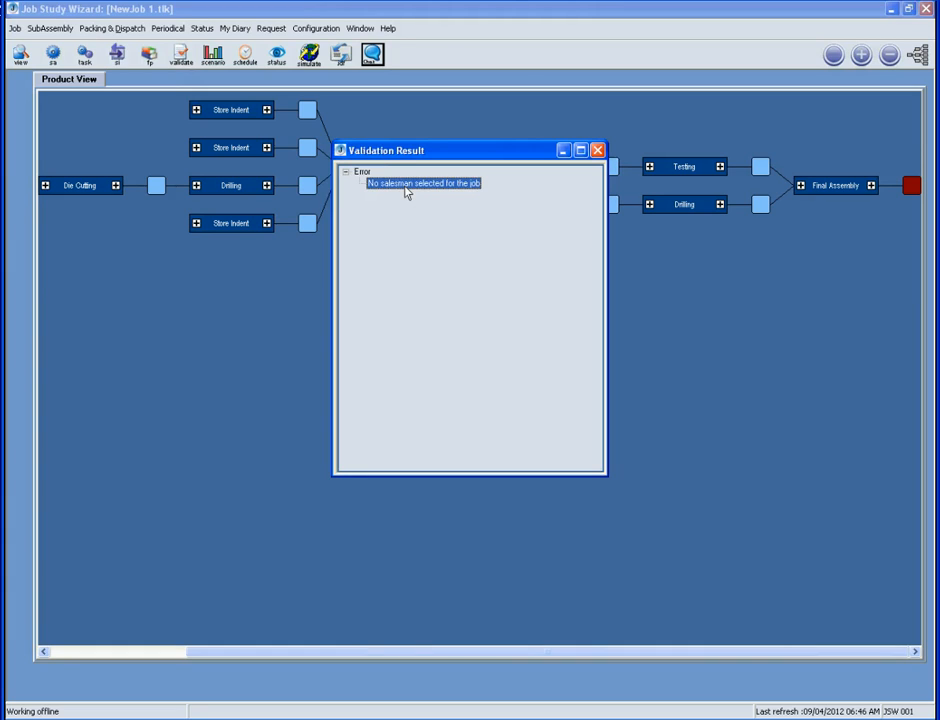
pyautogui.click(598, 150)
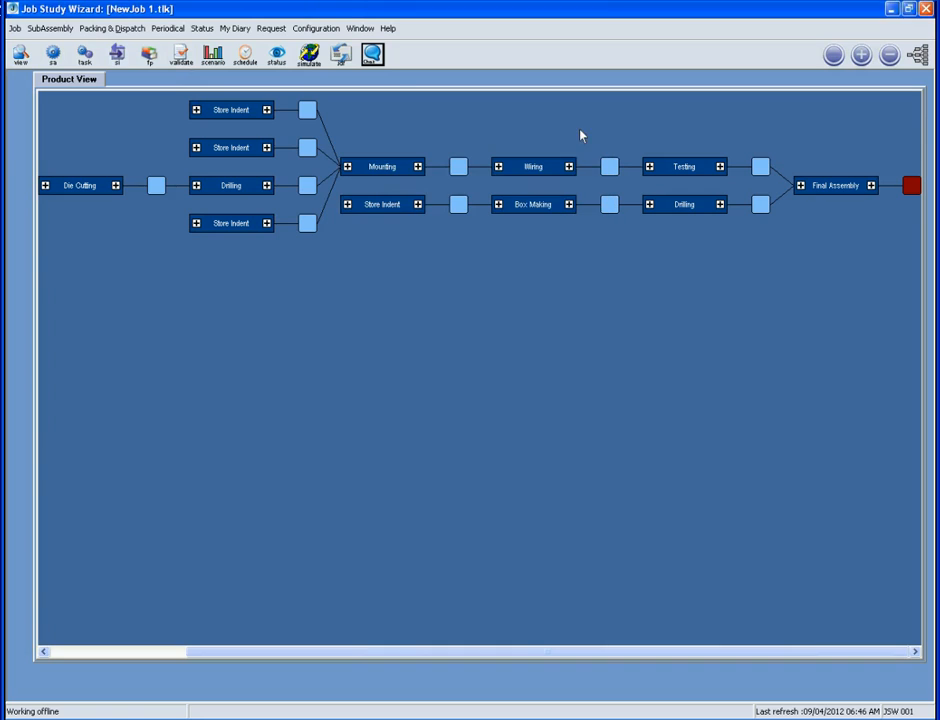
# Assign the only listed salesman as the job's Sales Person in Job Properties
pyautogui.click(15, 28)
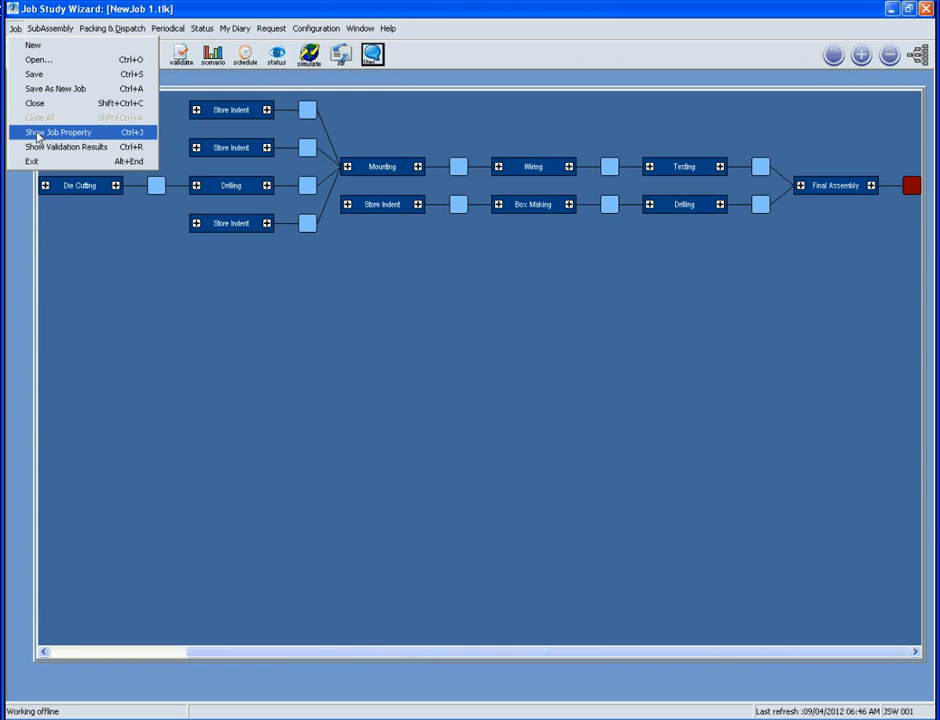
pyautogui.click(38, 133)
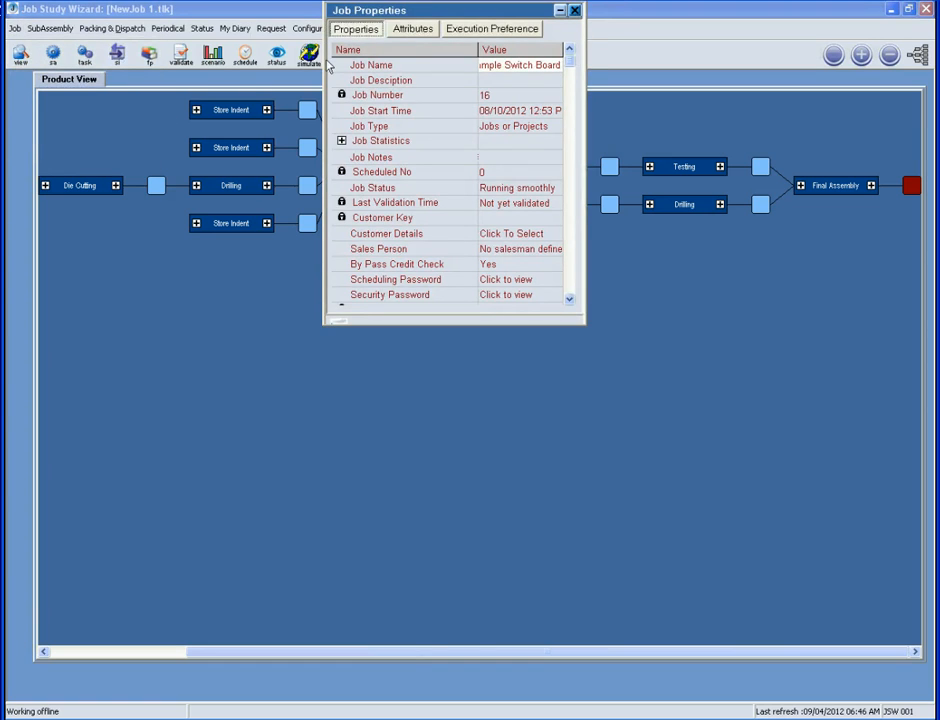
pyautogui.moveTo(455, 9); pyautogui.dragTo(455, 243)
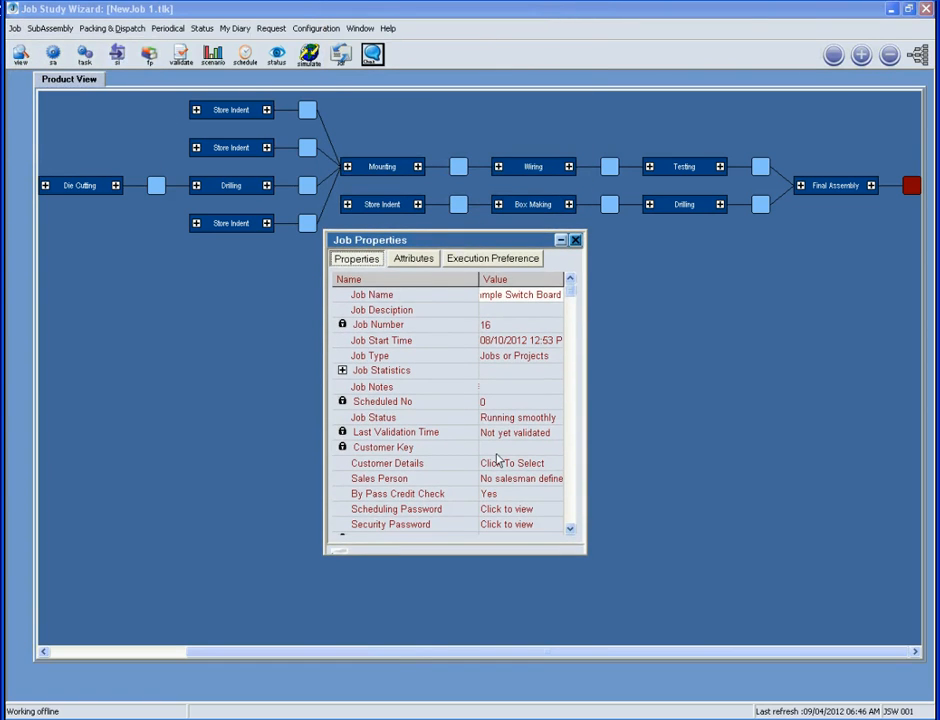
pyautogui.click(498, 479)
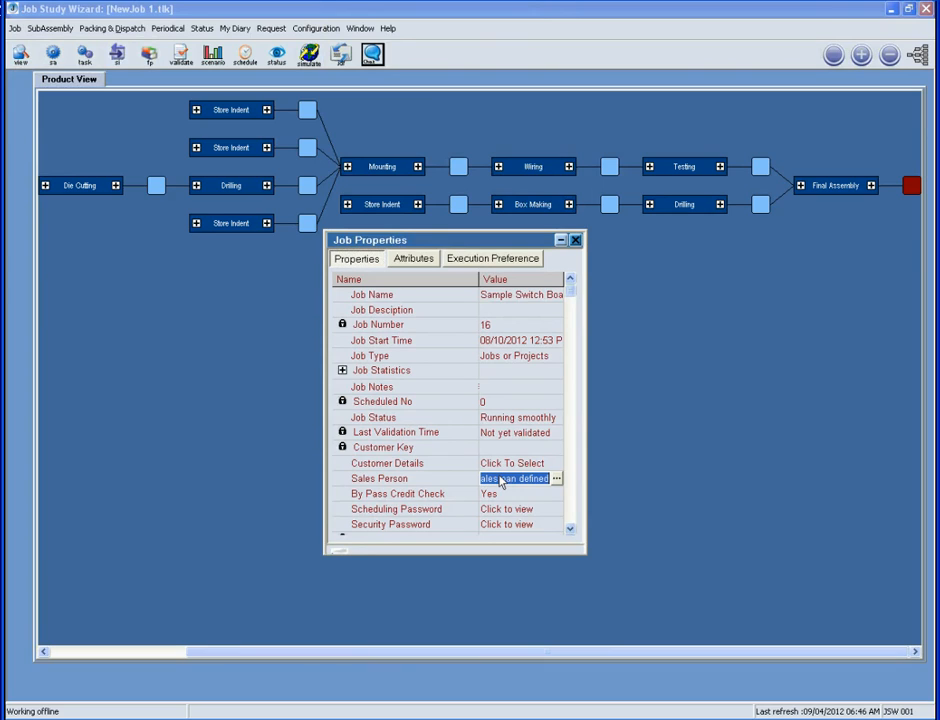
pyautogui.click(558, 479)
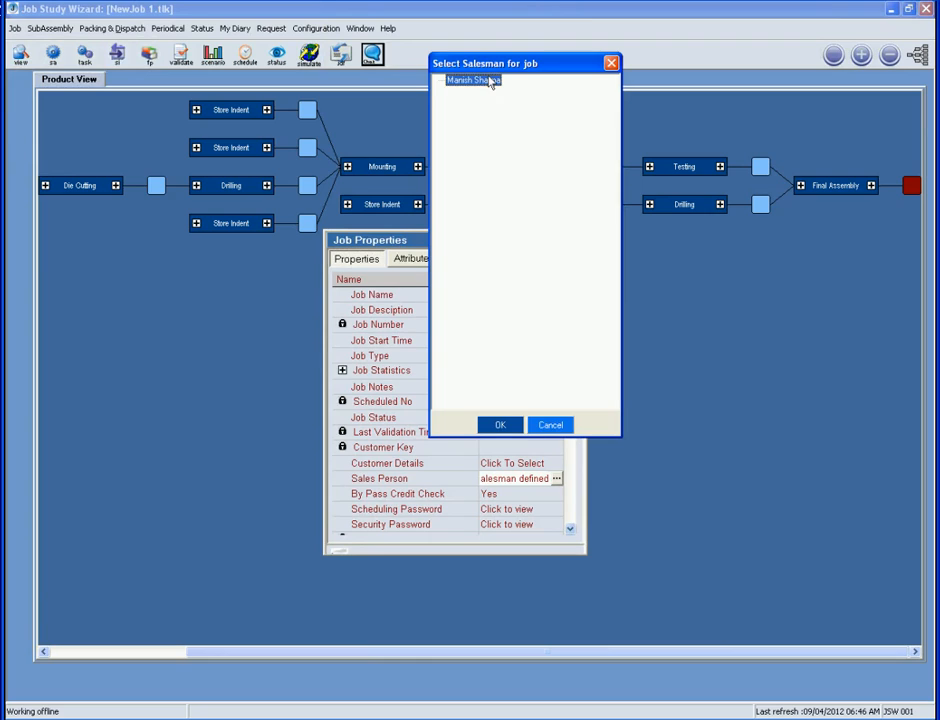
pyautogui.click(495, 427)
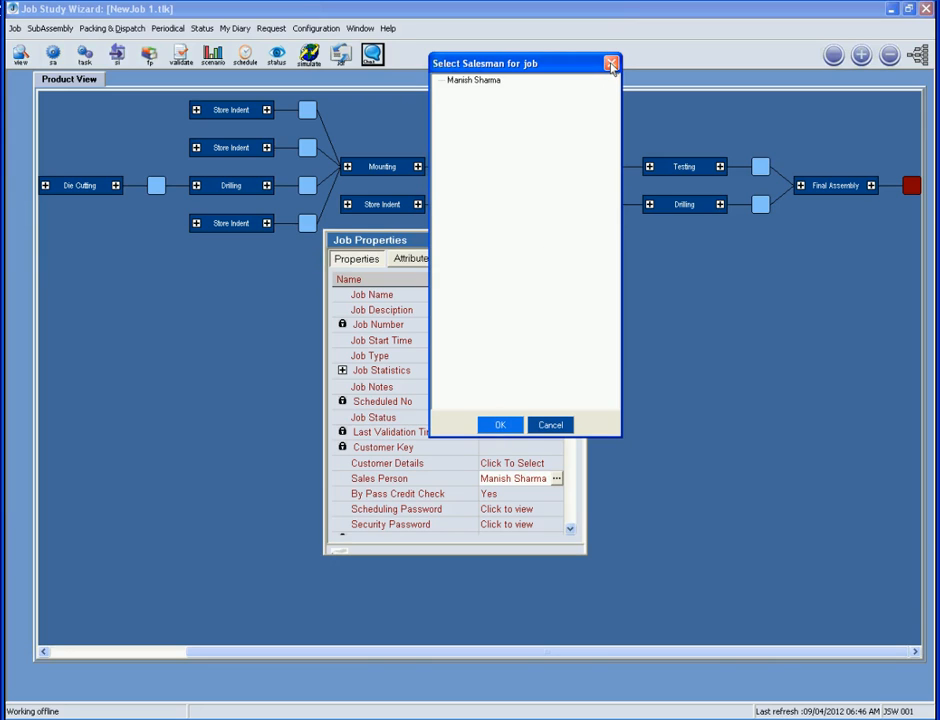
pyautogui.click(611, 64)
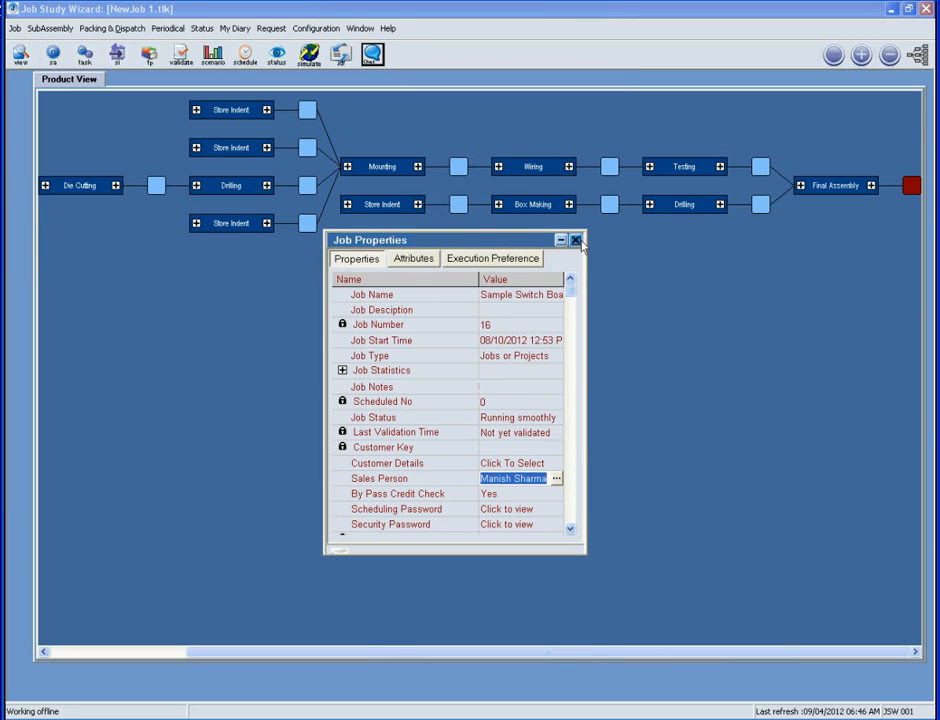
pyautogui.click(576, 242)
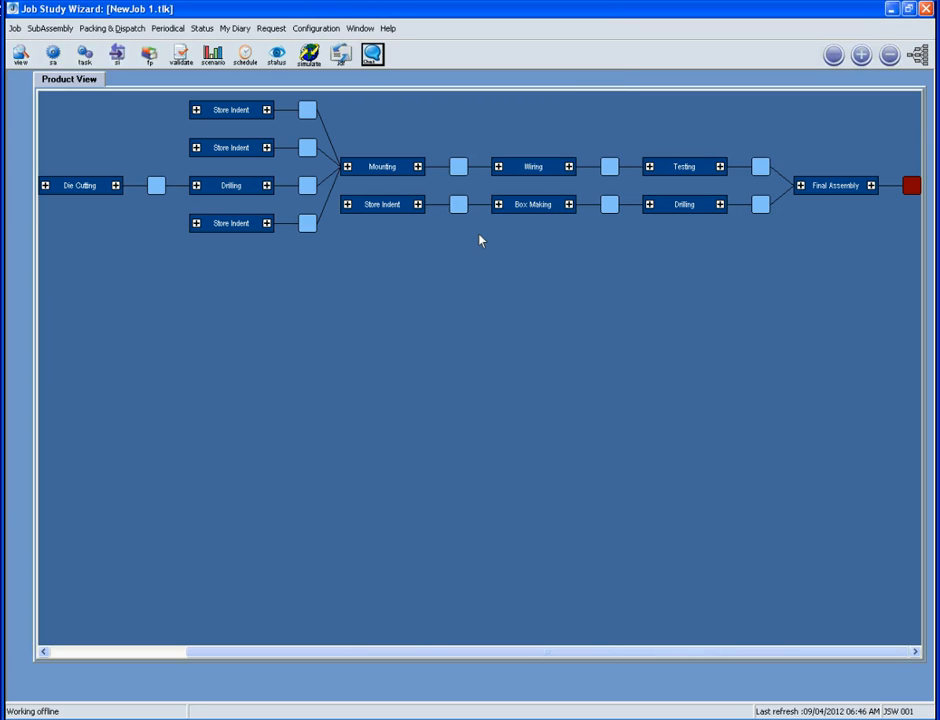
pyautogui.click(182, 57)
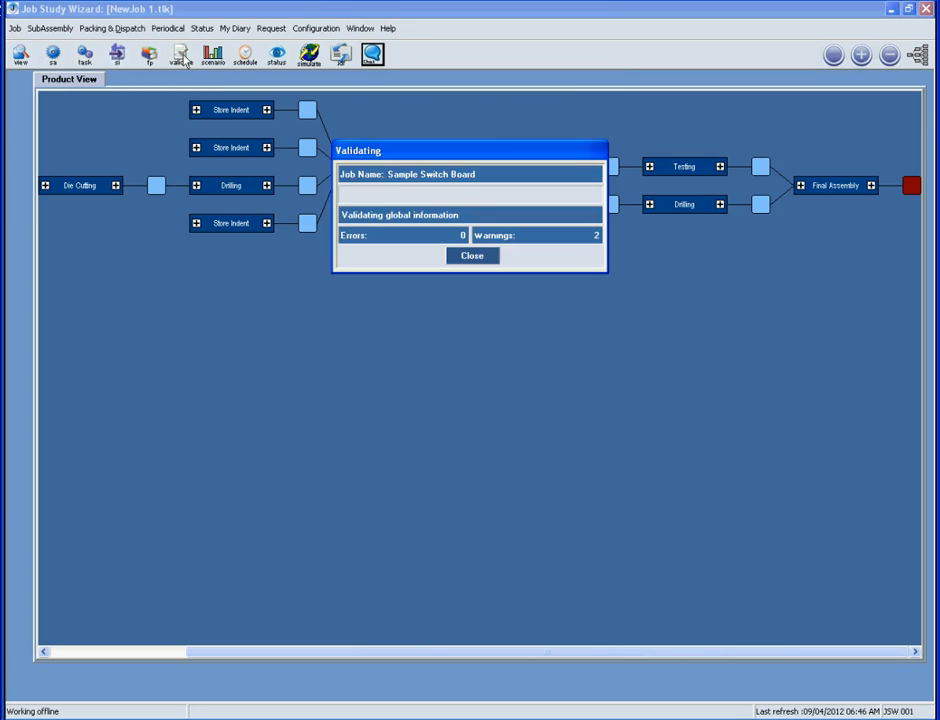
pyautogui.click(463, 260)
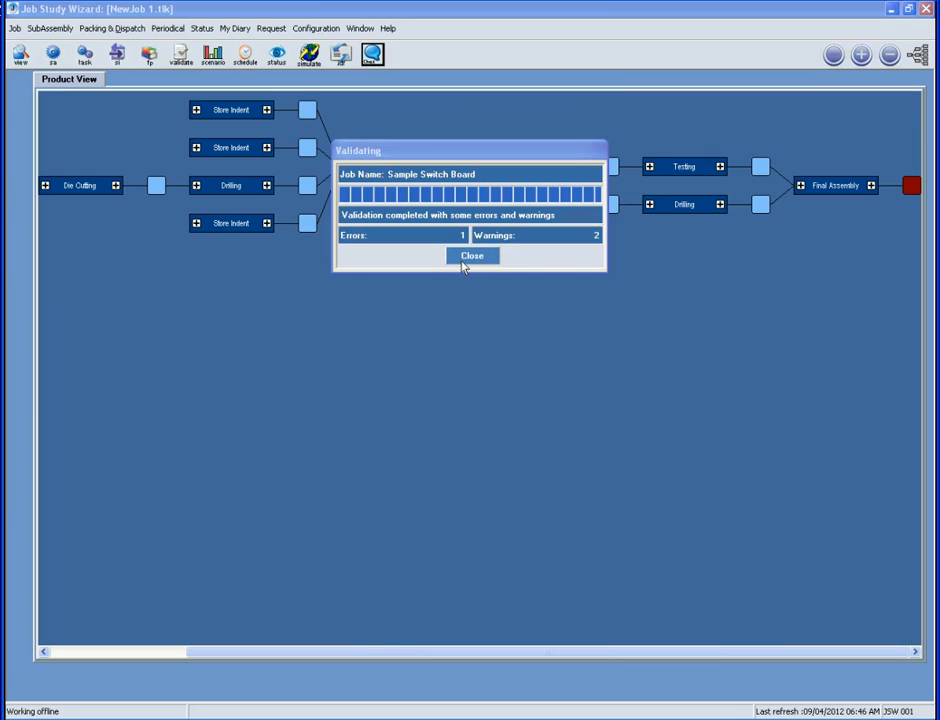
pyautogui.click(461, 260)
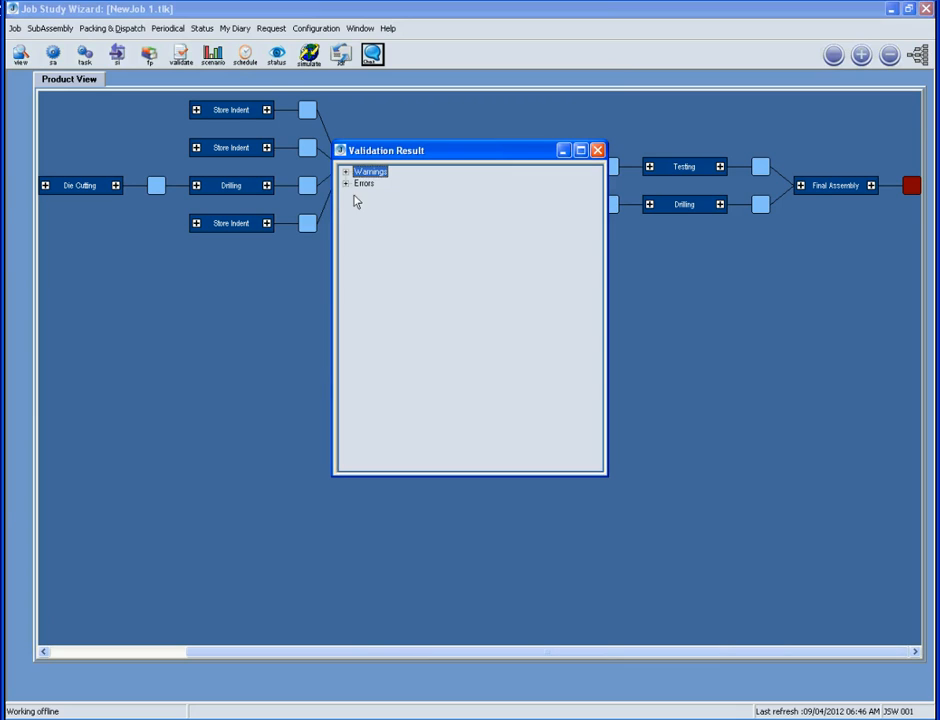
pyautogui.click(345, 184)
pyautogui.click(399, 198)
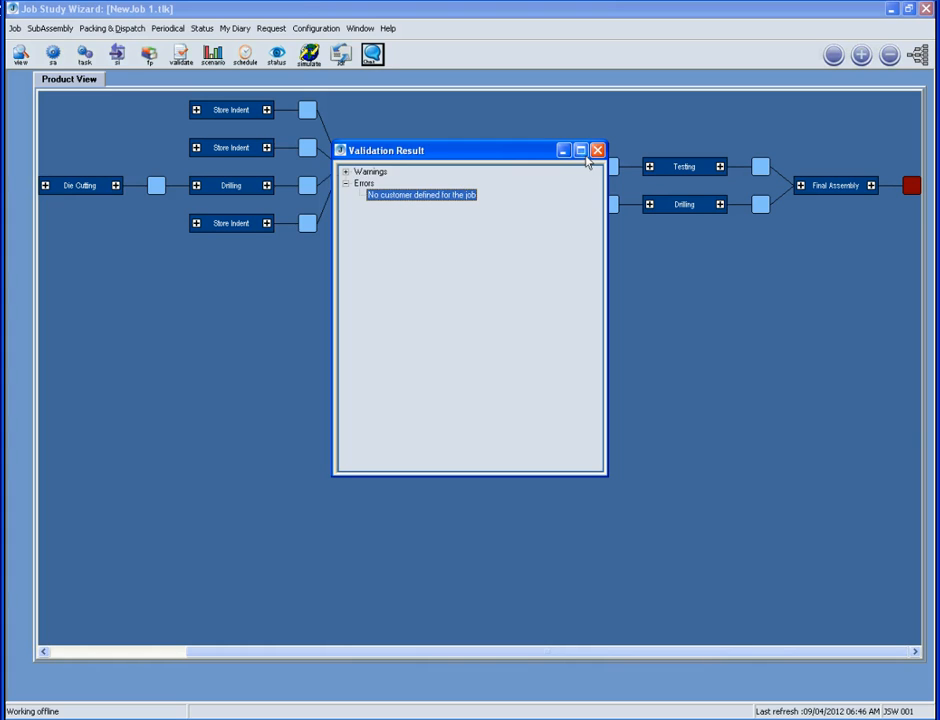
pyautogui.click(598, 151)
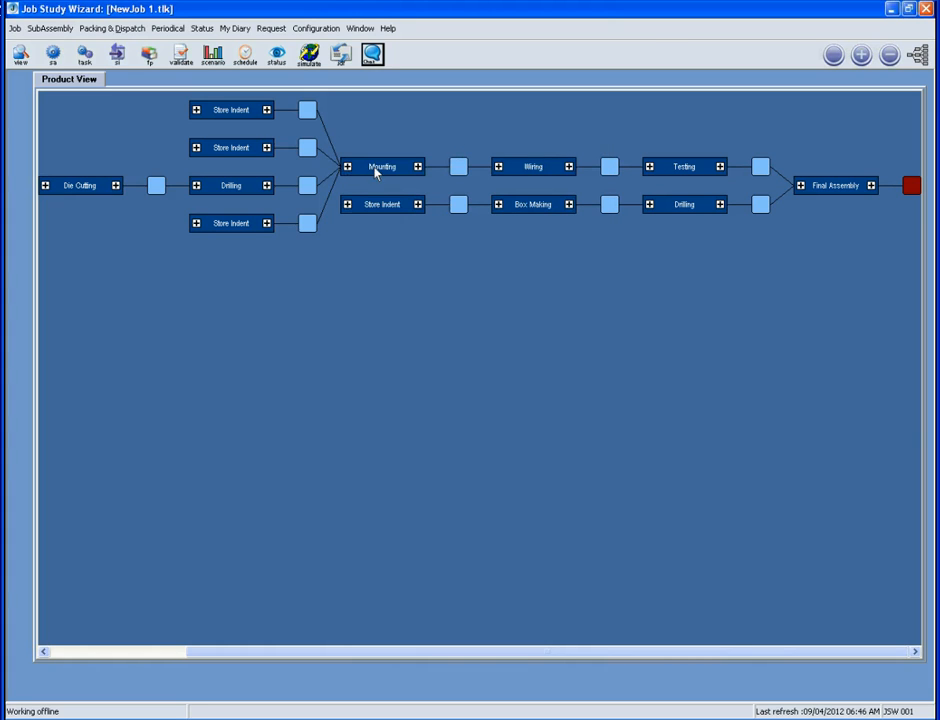
# Set XYZ Incorporated as the customer in Job Properties and close the dialog
pyautogui.doubleClick(179, 193)
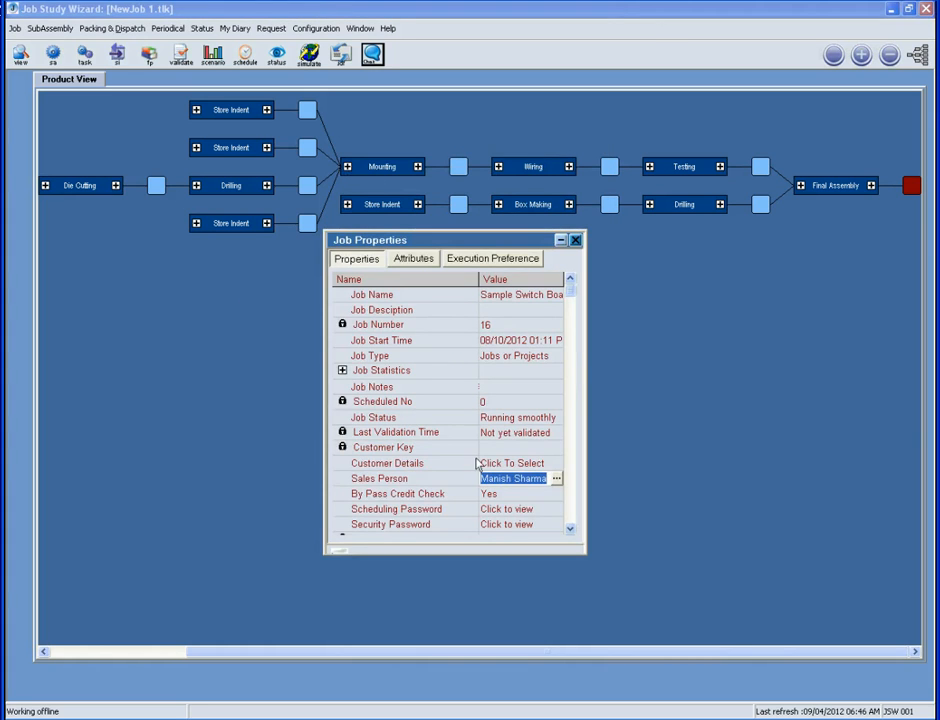
pyautogui.click(512, 465)
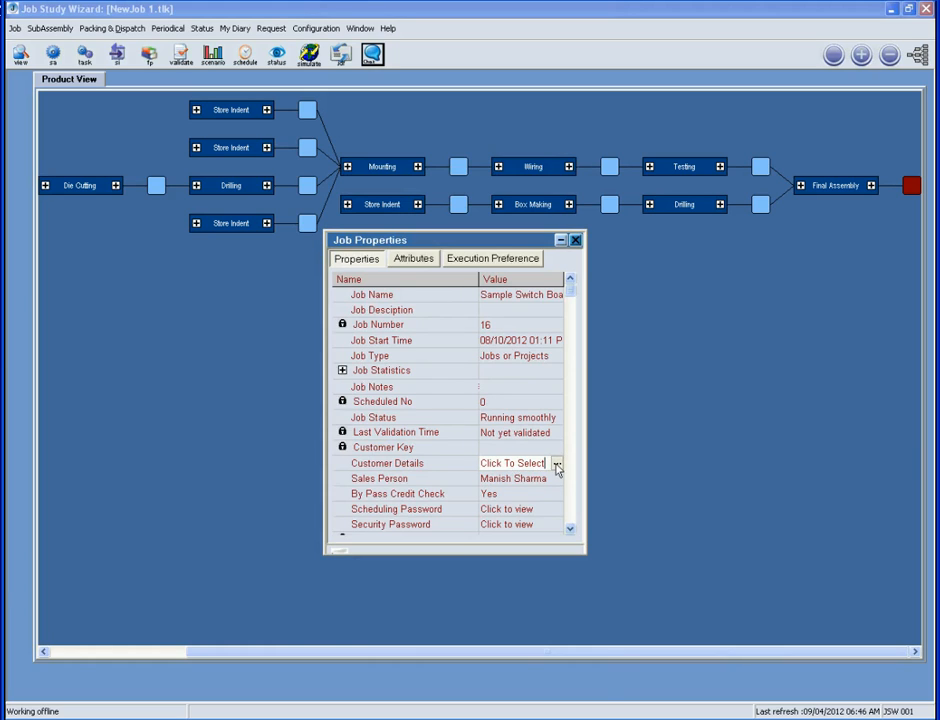
pyautogui.click(556, 464)
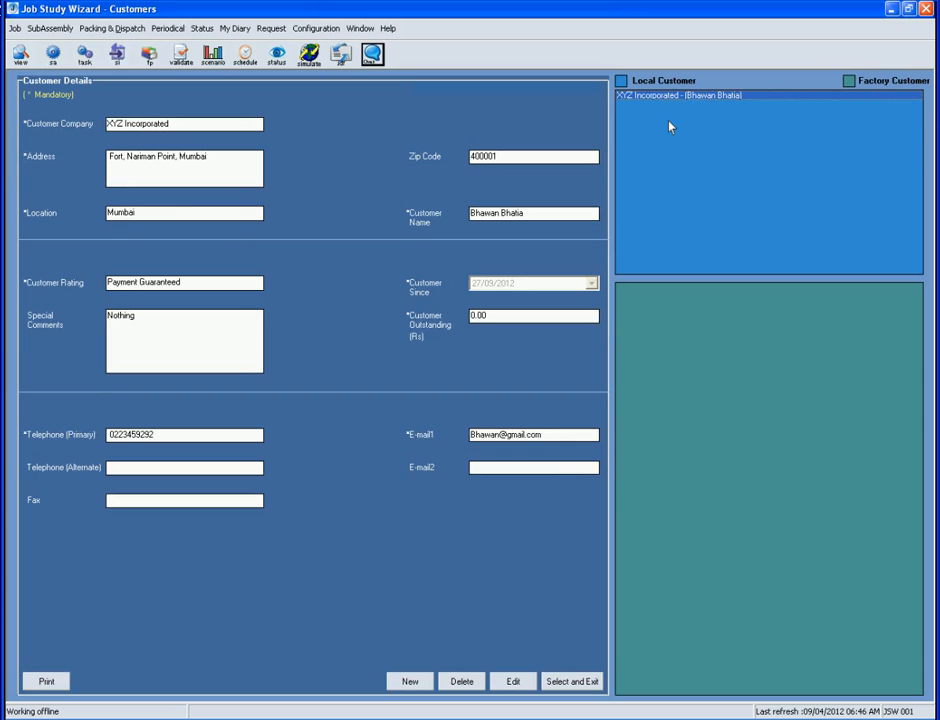
pyautogui.click(557, 684)
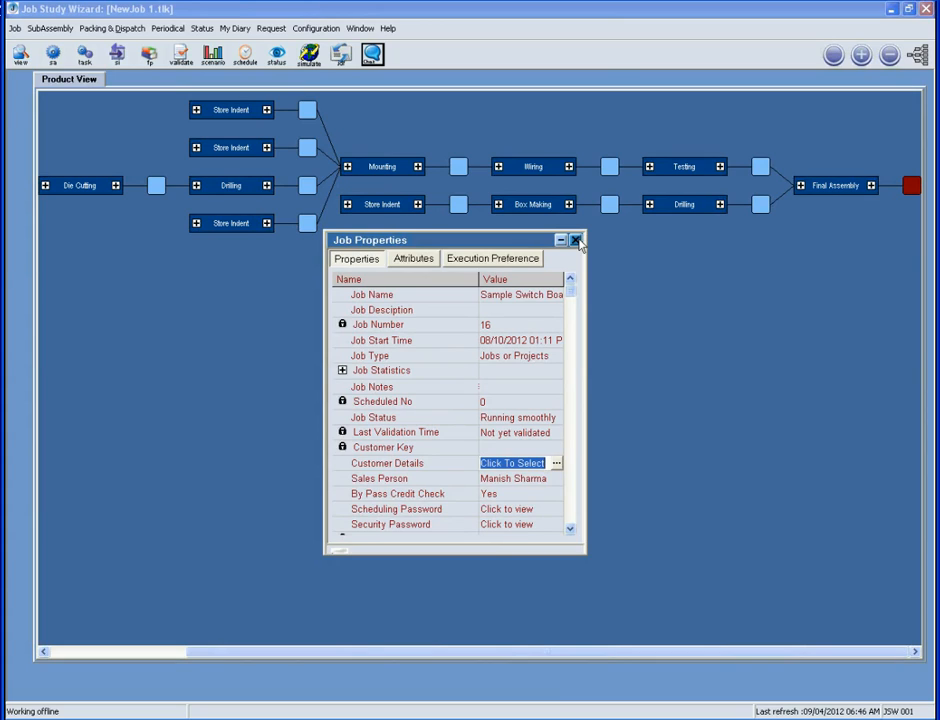
pyautogui.click(576, 241)
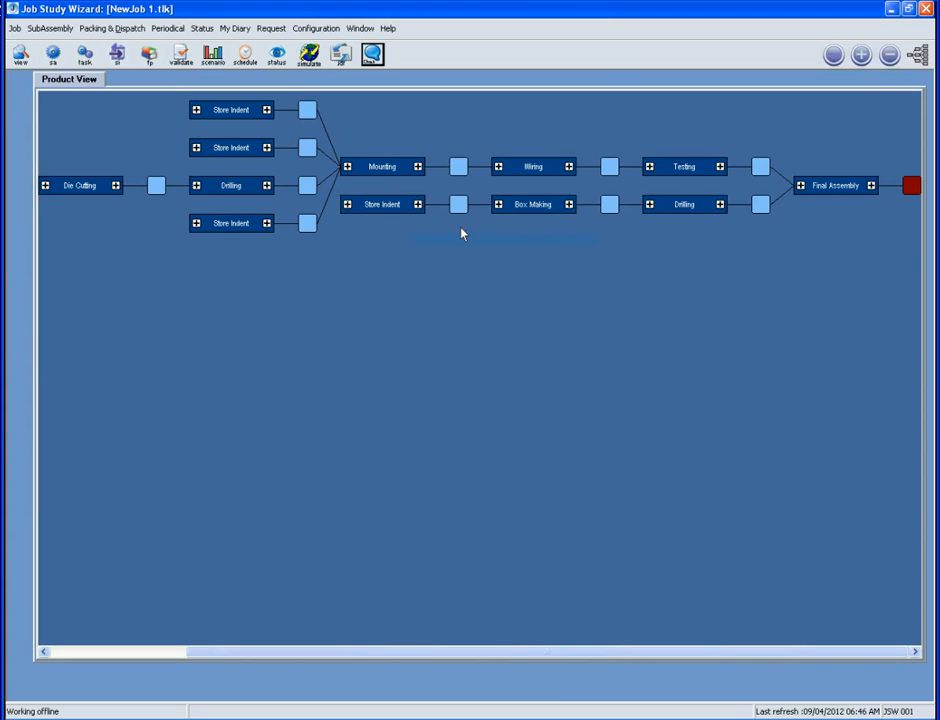
# Re-validate the job and inspect the missing production buffer error
pyautogui.click(182, 55)
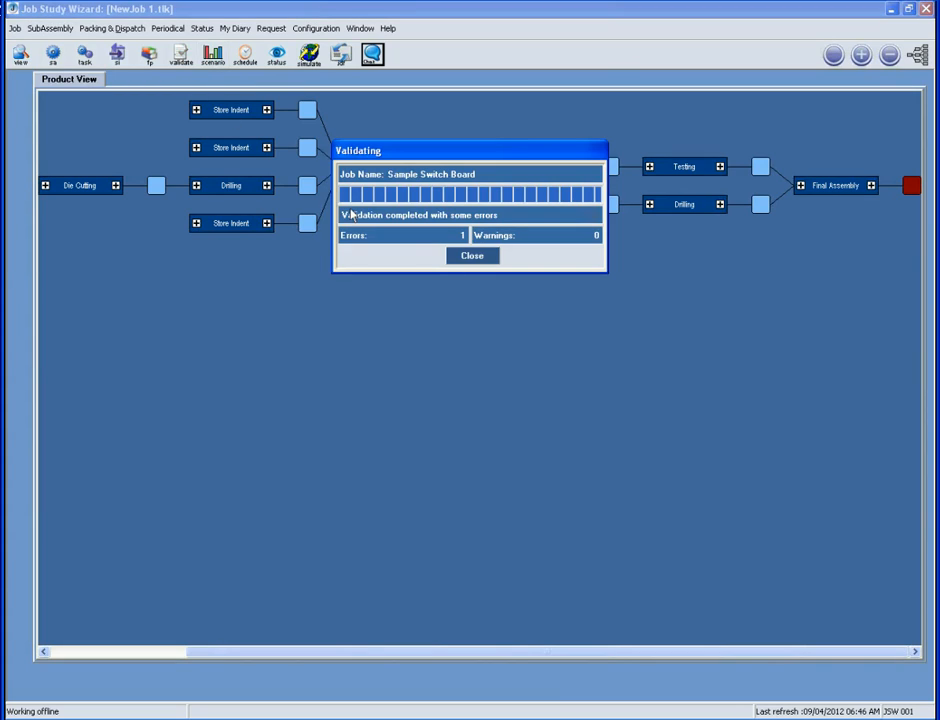
pyautogui.click(471, 256)
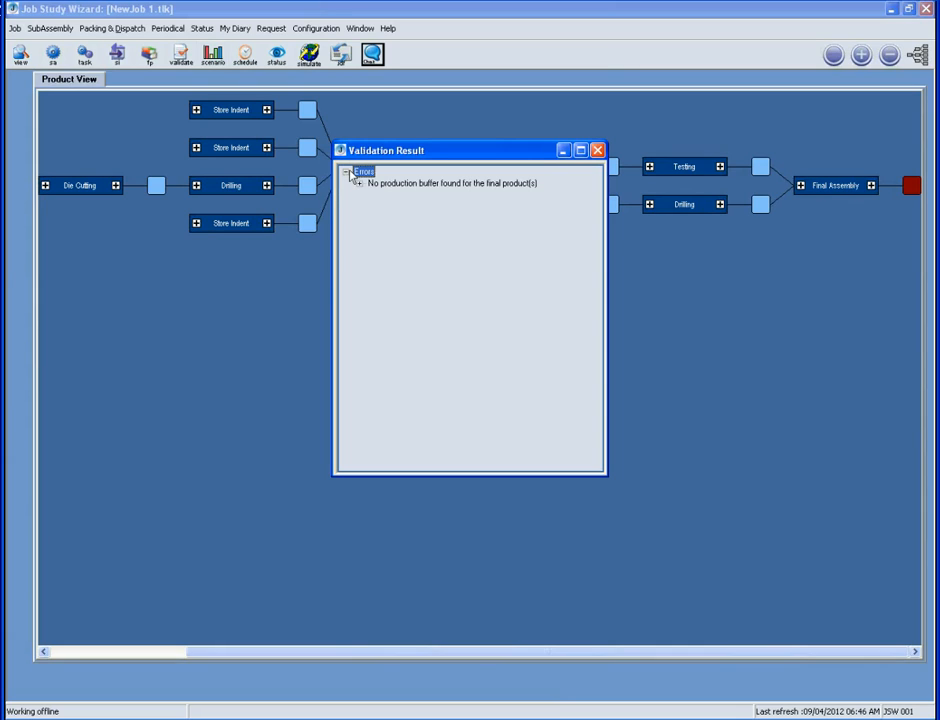
pyautogui.click(380, 184)
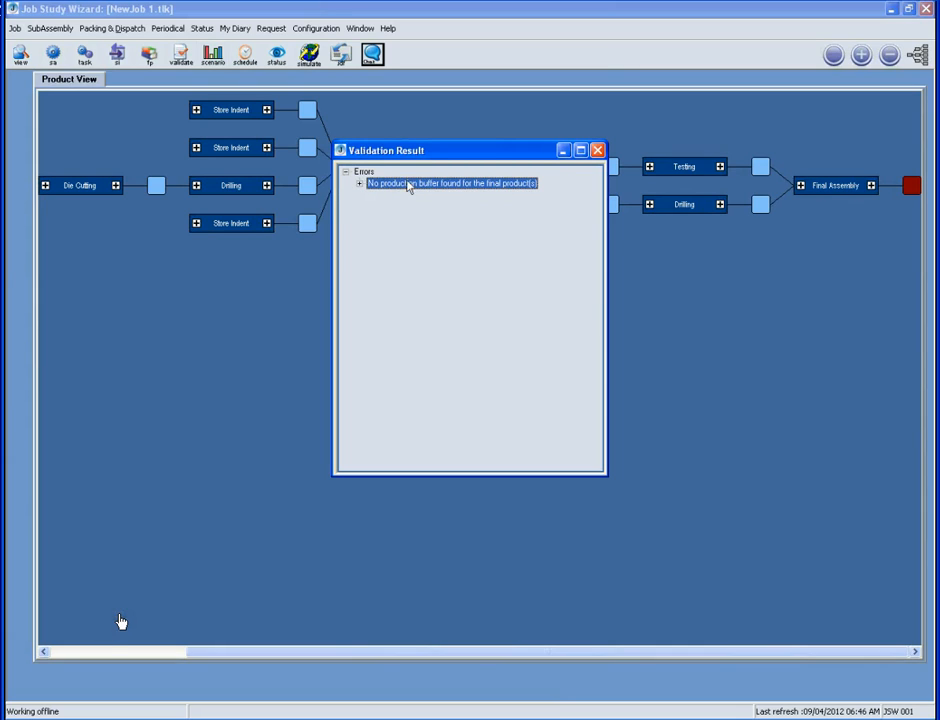
pyautogui.click(598, 150)
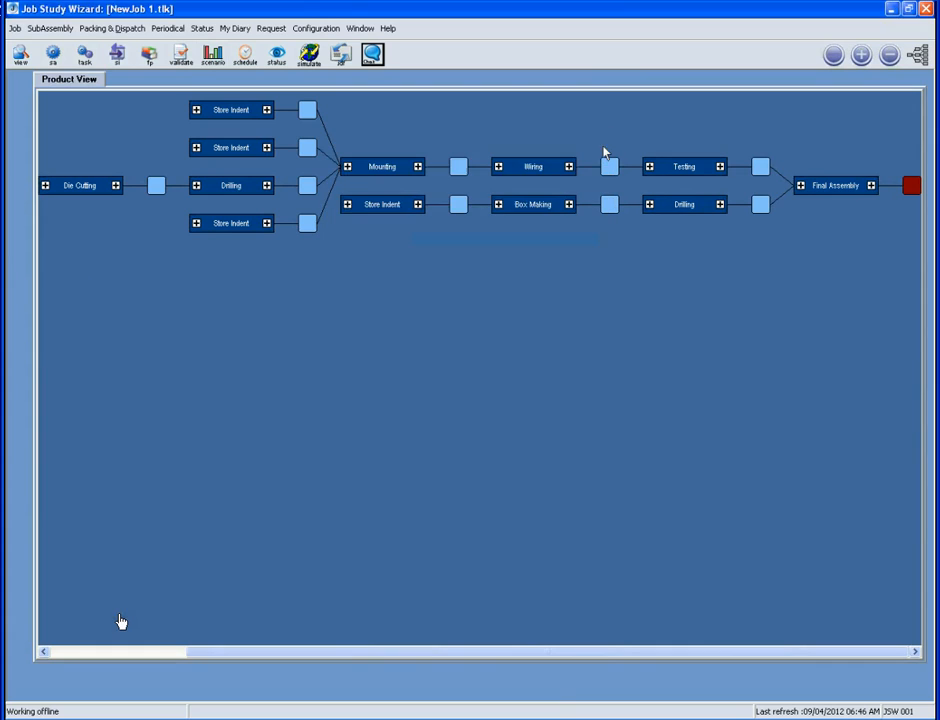
# Give the Switch Box final product a production buffer of 1 day
pyautogui.click(149, 57)
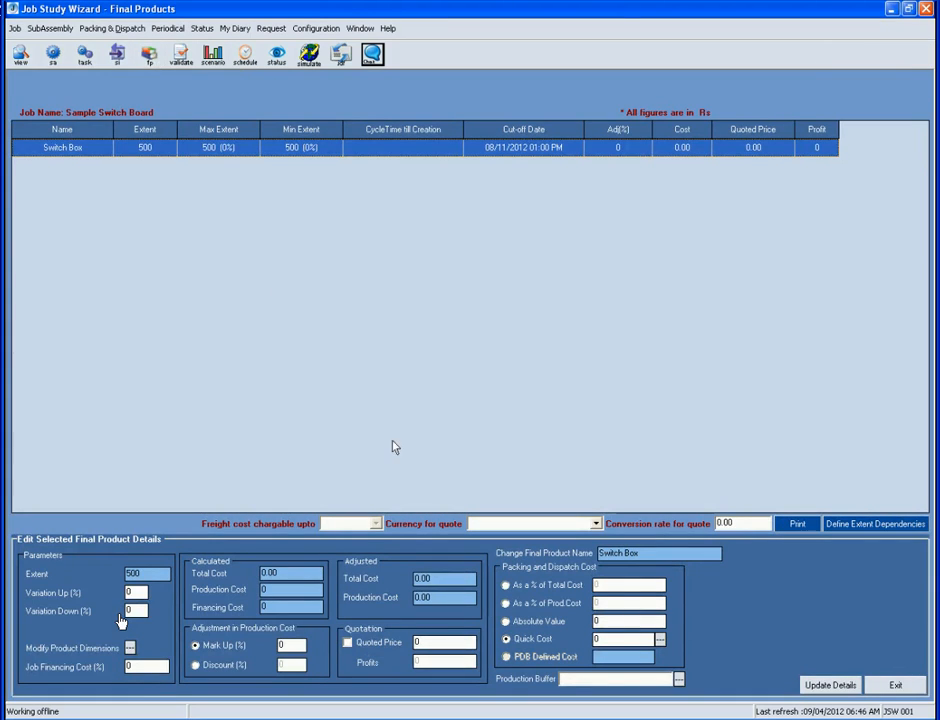
pyautogui.click(679, 679)
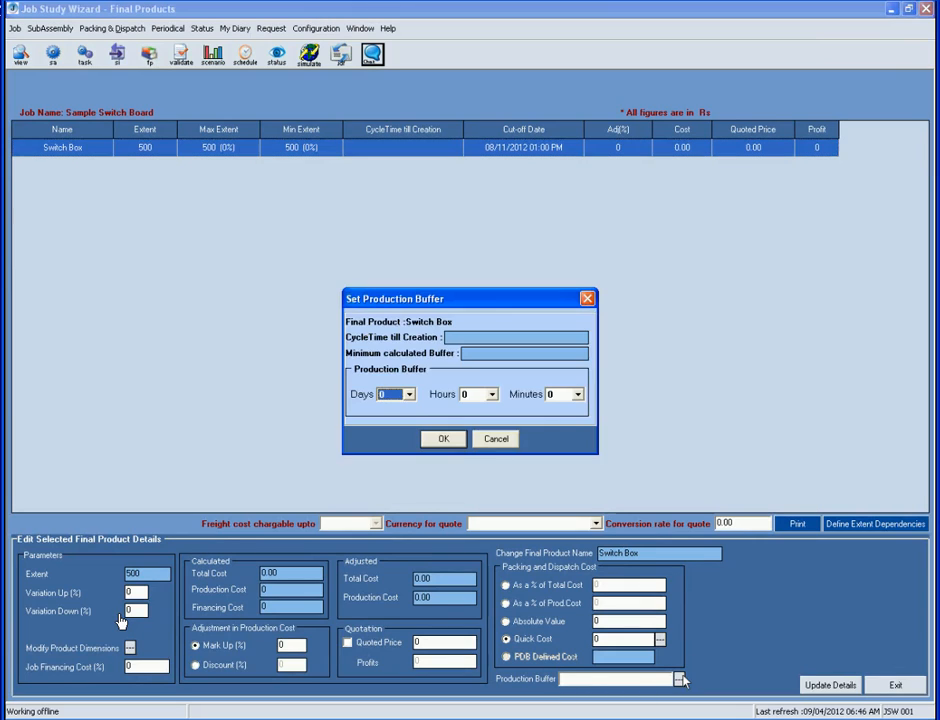
pyautogui.click(409, 395)
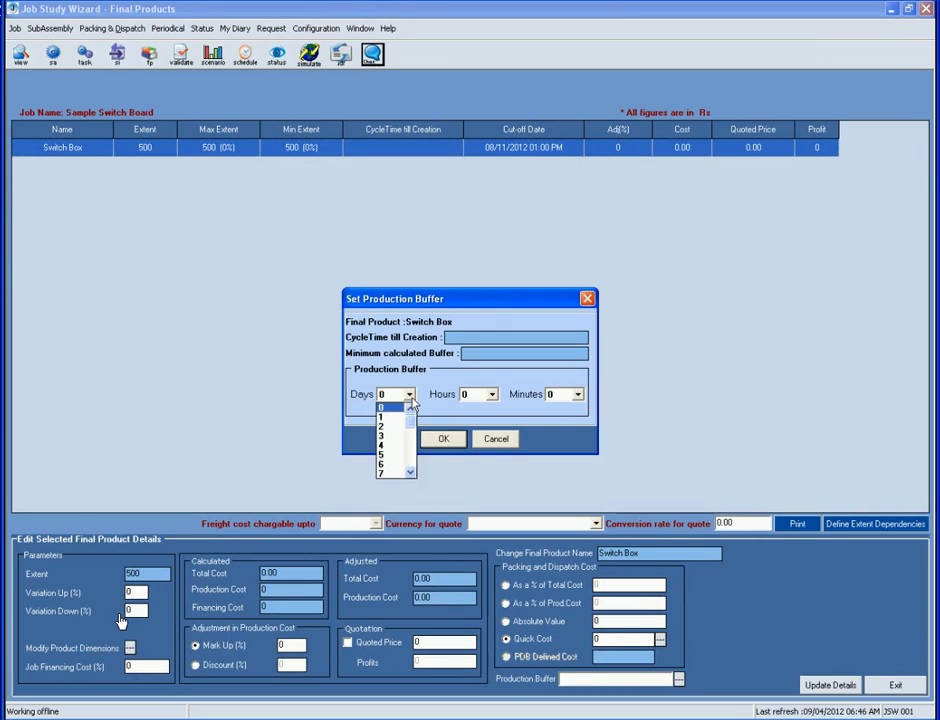
pyautogui.click(395, 416)
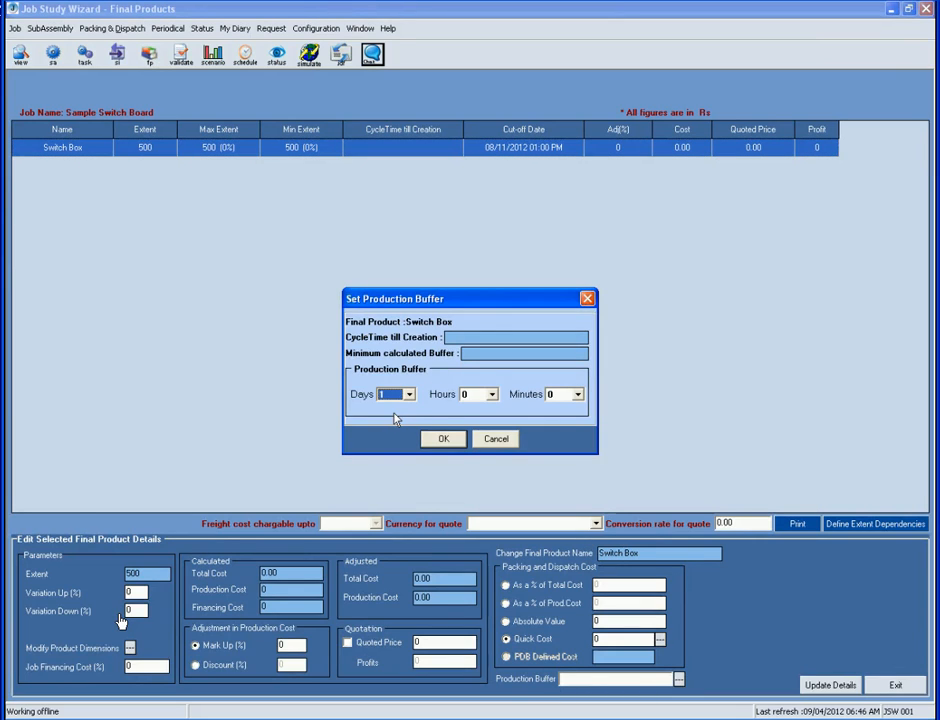
pyautogui.click(438, 439)
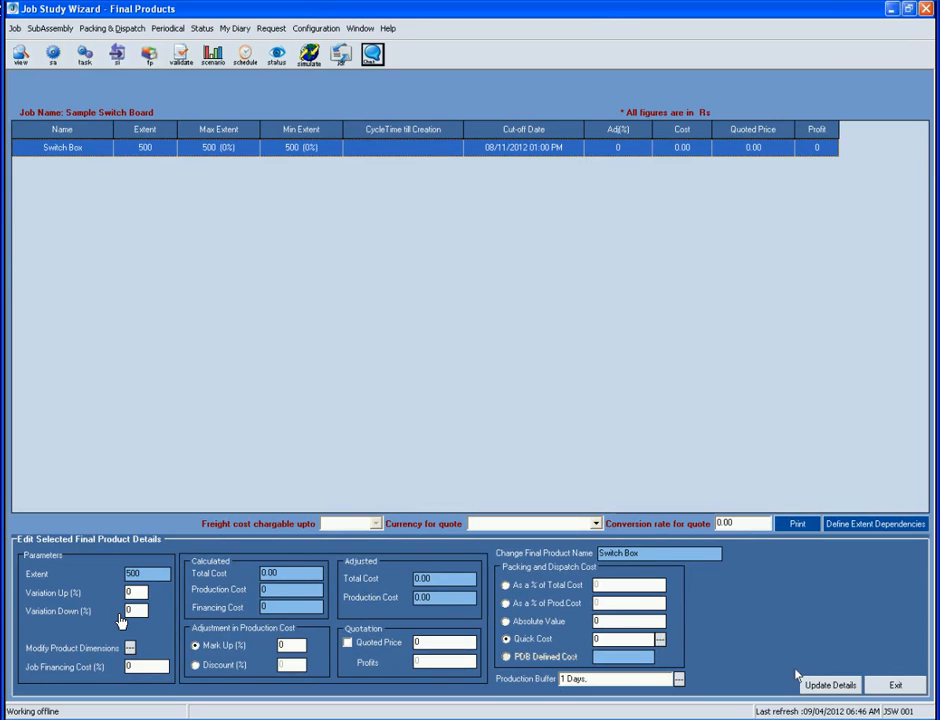
pyautogui.click(895, 685)
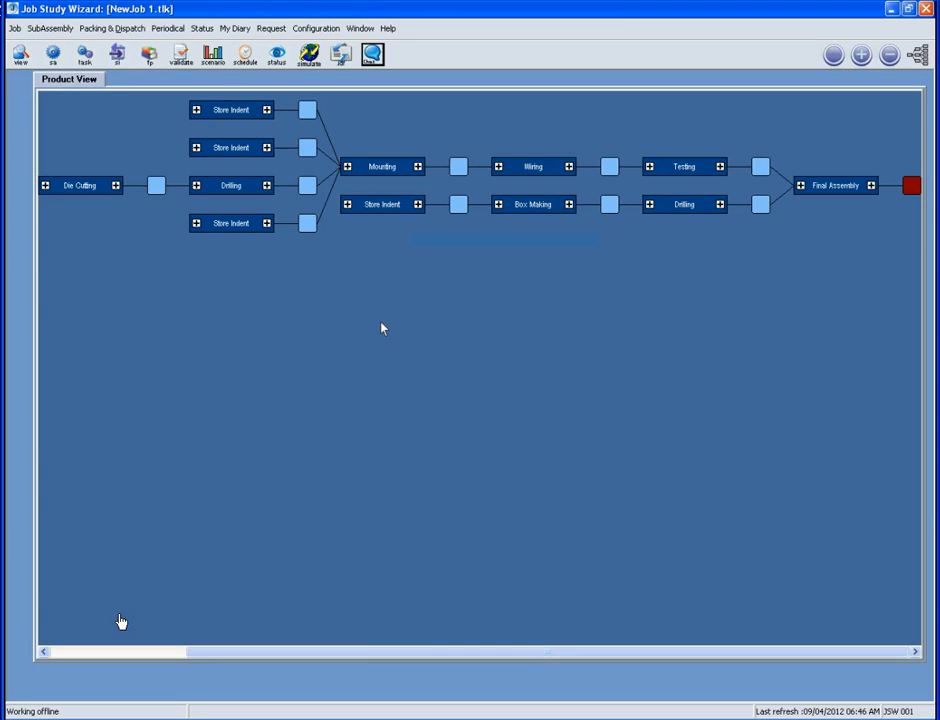
# Validate the job and check the single warning about the missing Packing and Dispatch block
pyautogui.click(183, 56)
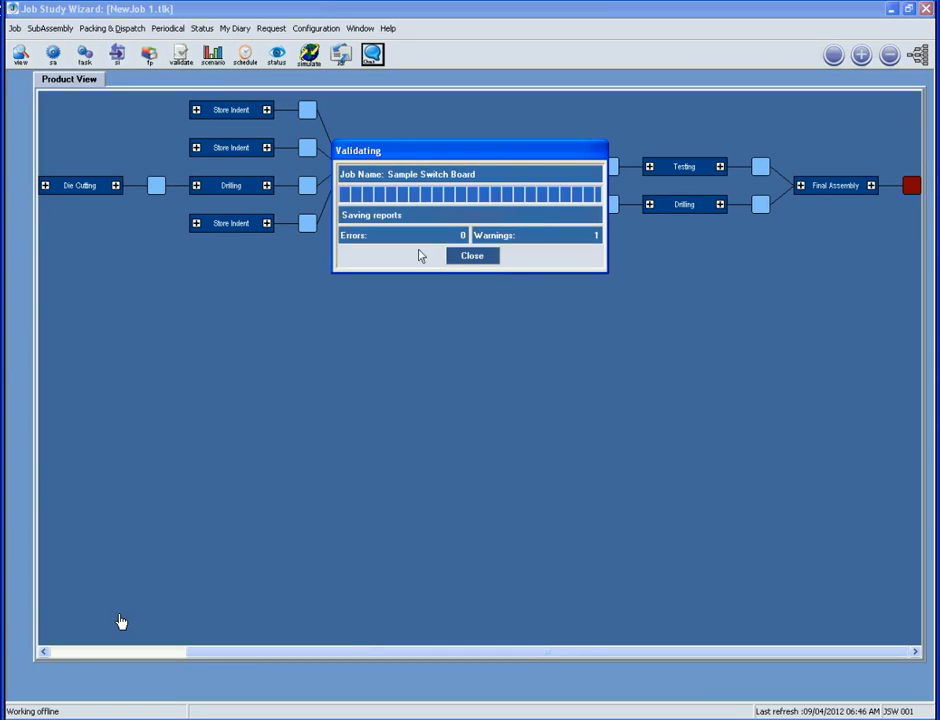
pyautogui.click(469, 256)
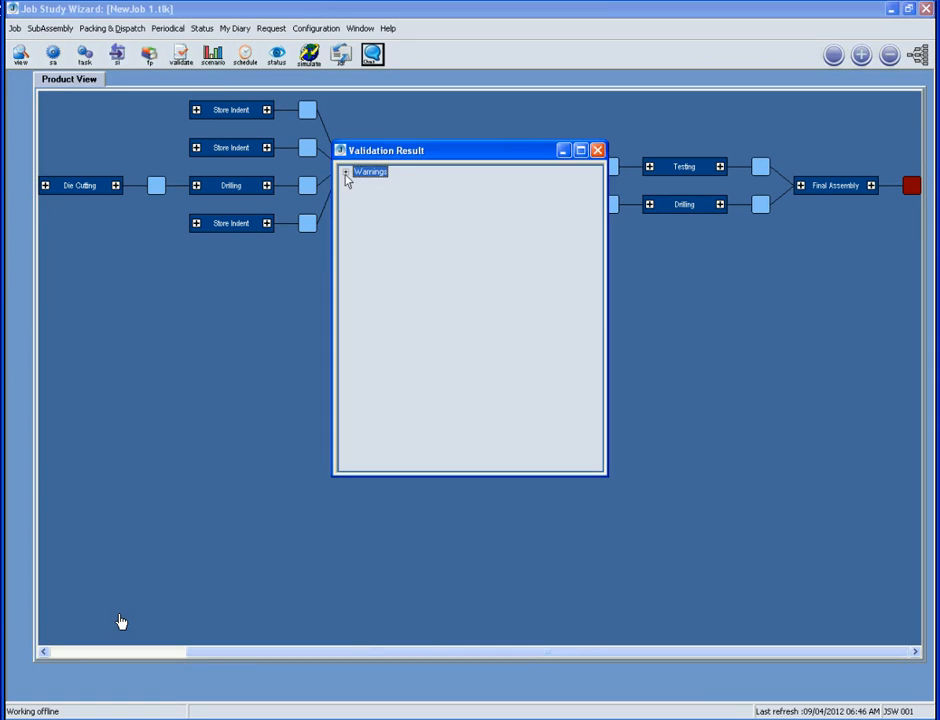
pyautogui.click(345, 172)
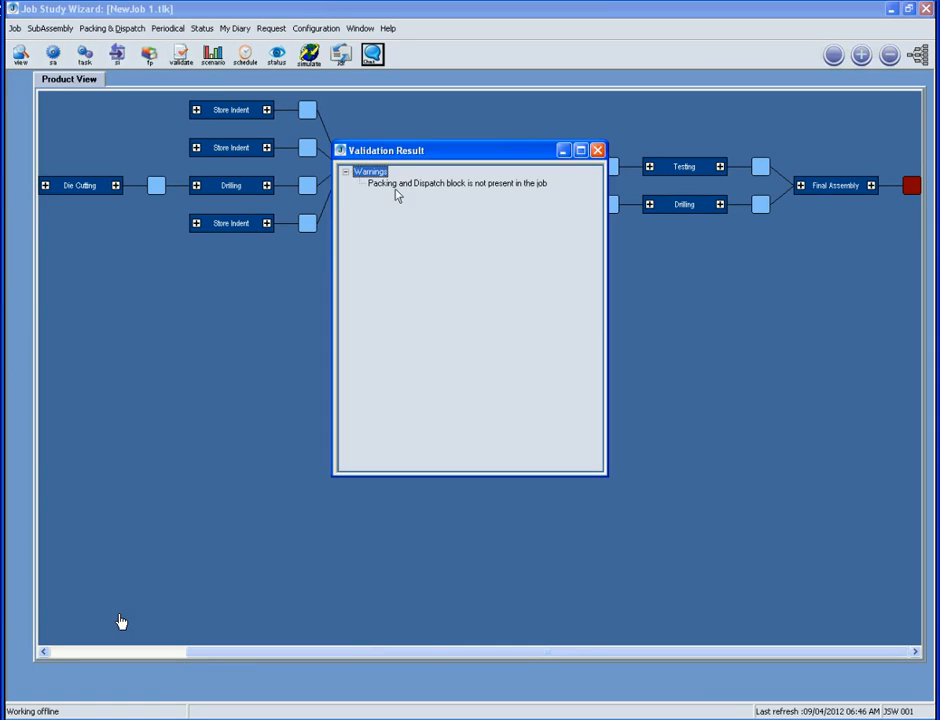
pyautogui.click(597, 150)
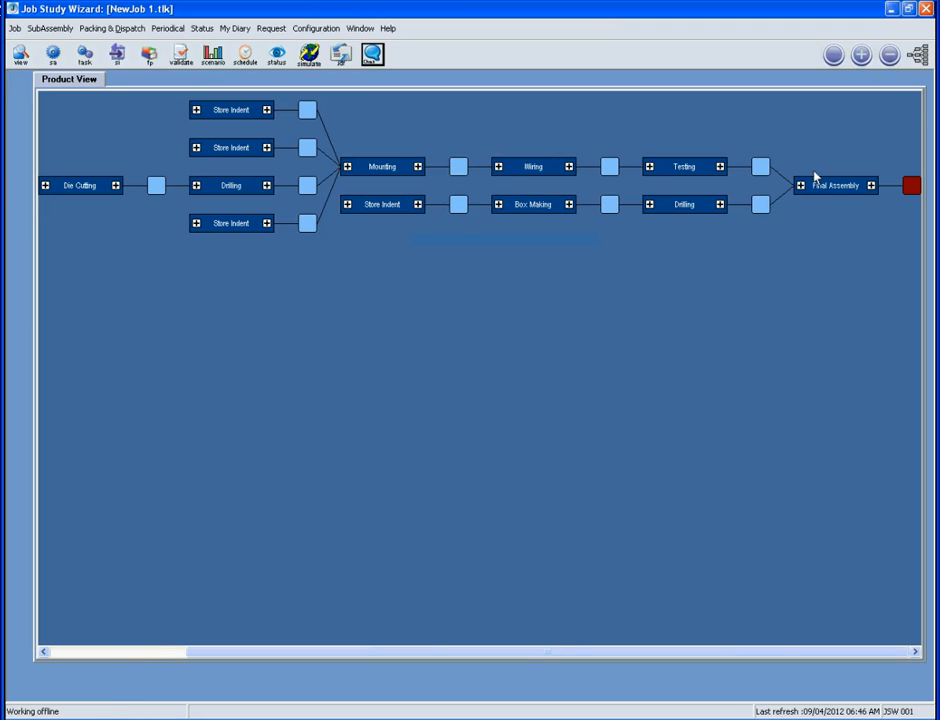
# Review Switch Box's Extent, Wastage Comparison, Cost and Profit details, then open Final Assembly's task properties
pyautogui.click(910, 185)
pyautogui.click(642, 52)
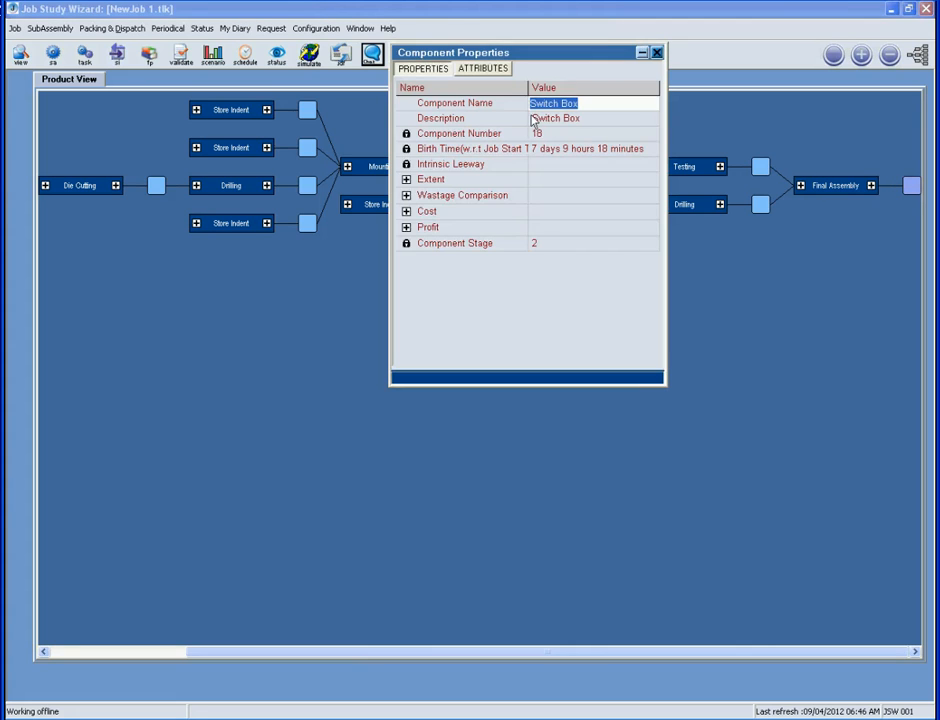
pyautogui.click(406, 179)
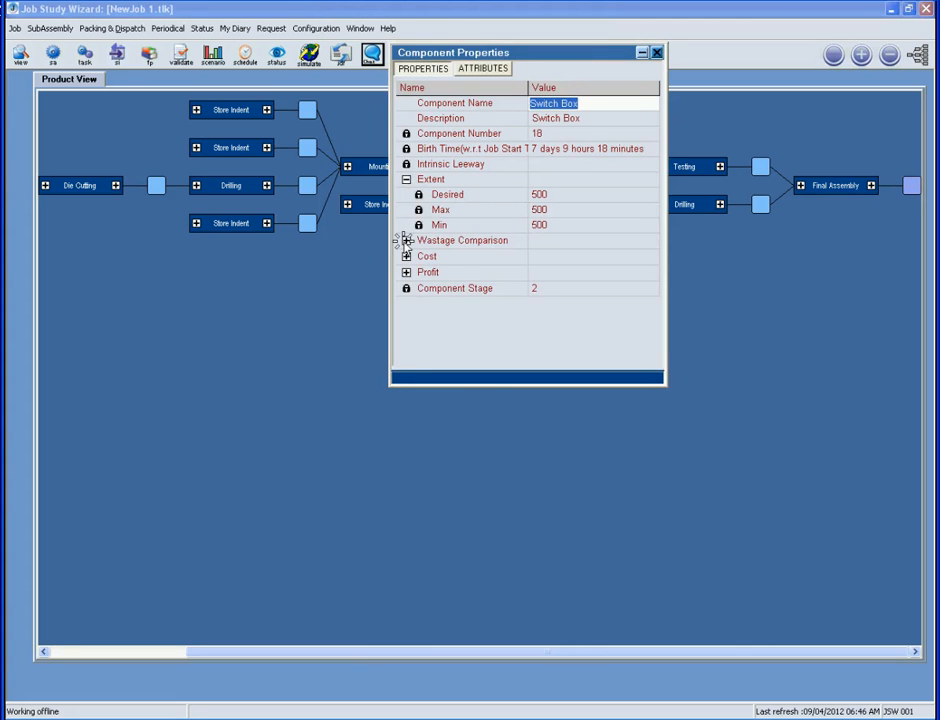
pyautogui.click(406, 240)
pyautogui.click(406, 287)
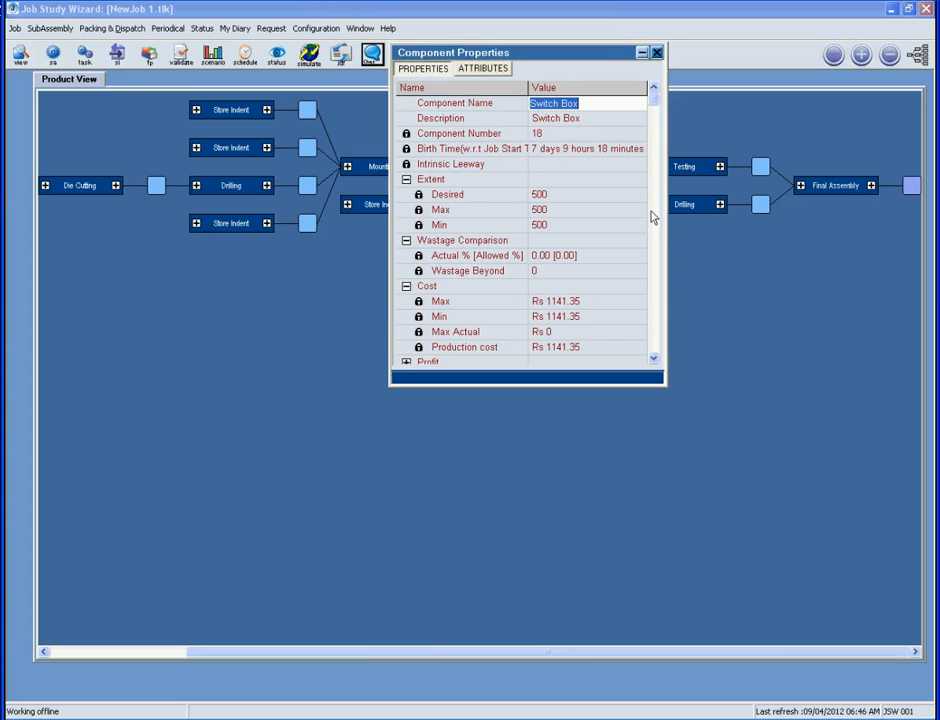
pyautogui.moveTo(656, 101); pyautogui.dragTo(653, 180)
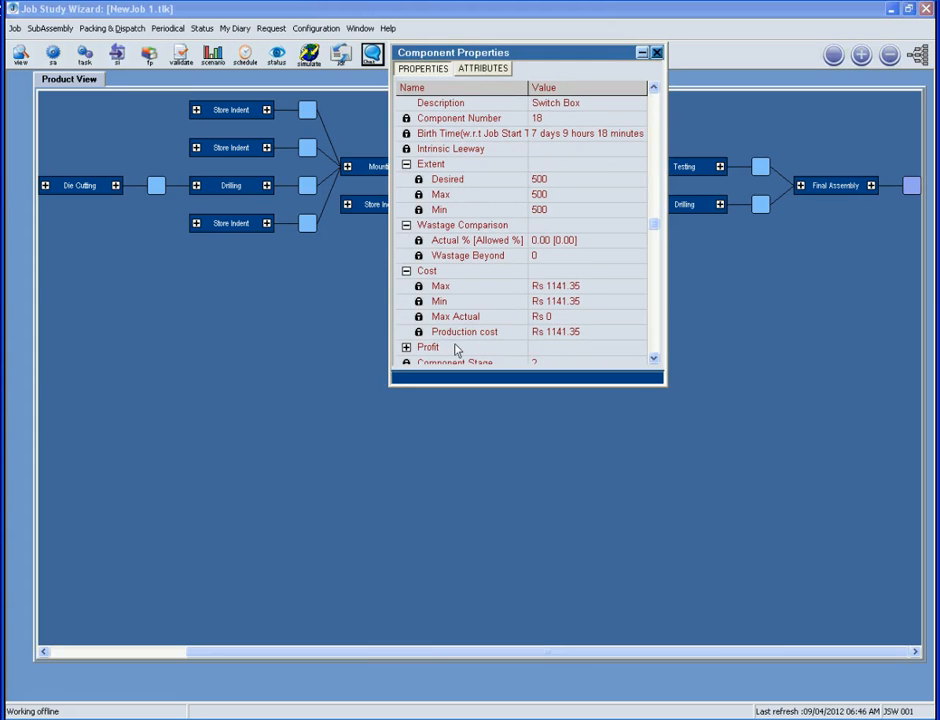
pyautogui.click(406, 348)
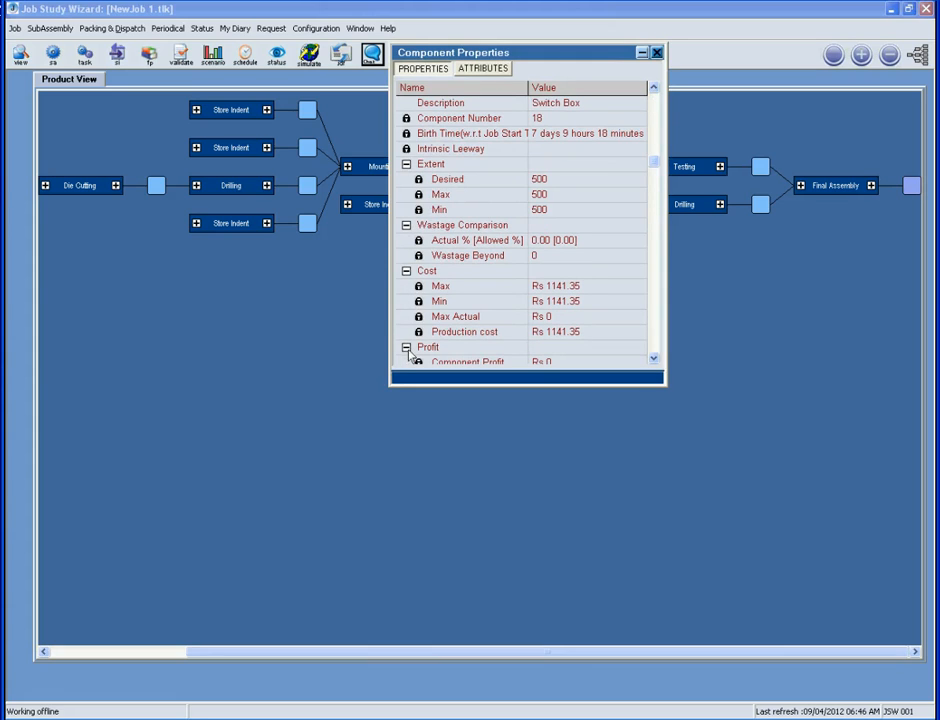
pyautogui.click(806, 185)
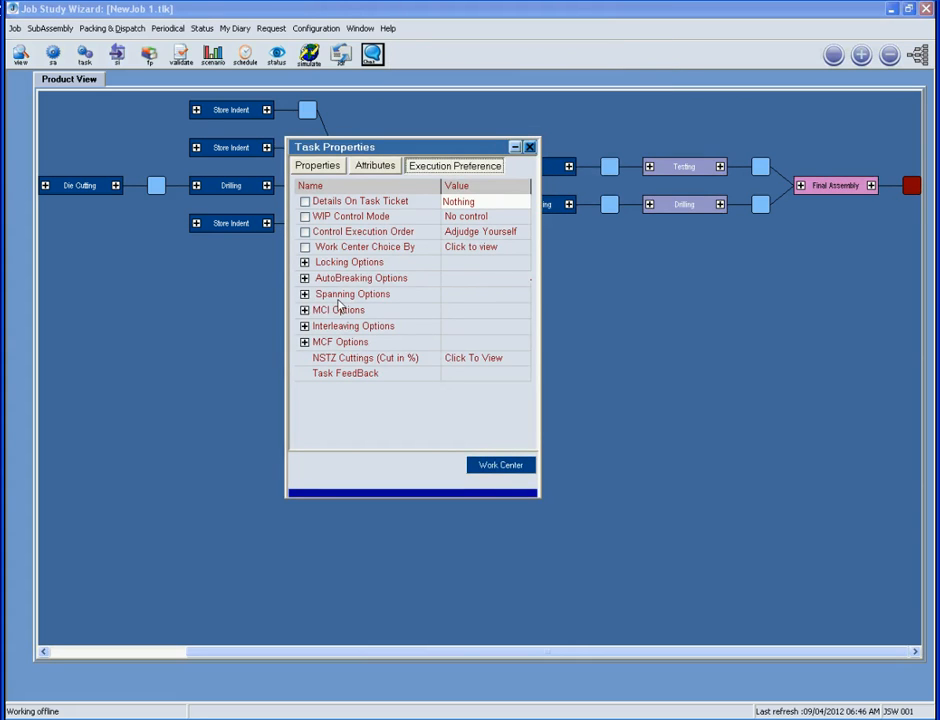
# Review Final Assembly's Spanning, AutoBreaking and Locking options plus its Cost and Profit details
pyautogui.click(304, 293)
pyautogui.click(304, 278)
pyautogui.click(304, 262)
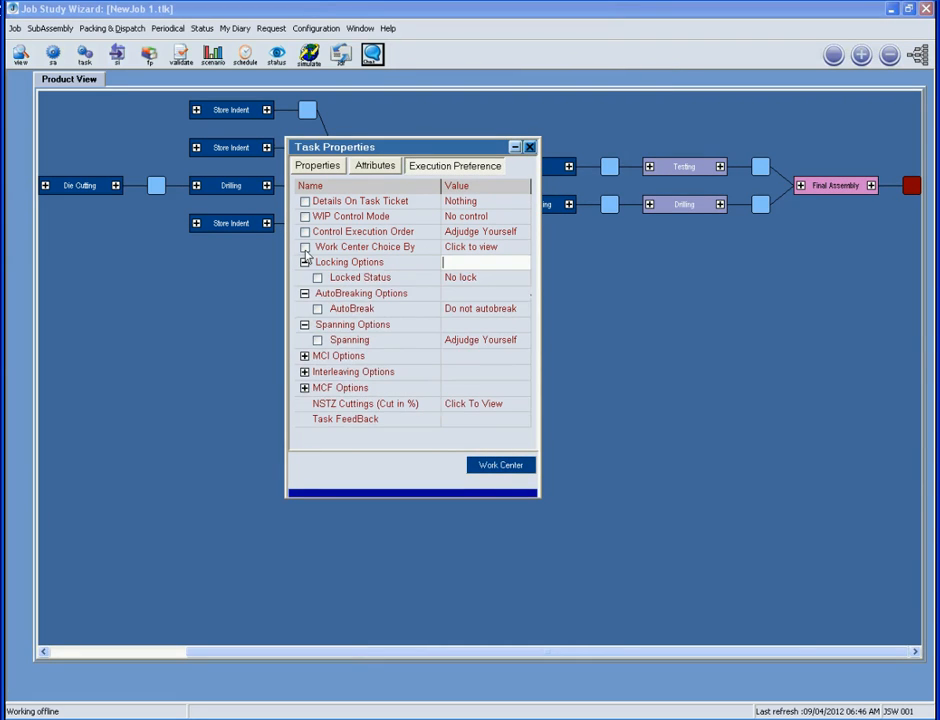
pyautogui.click(333, 166)
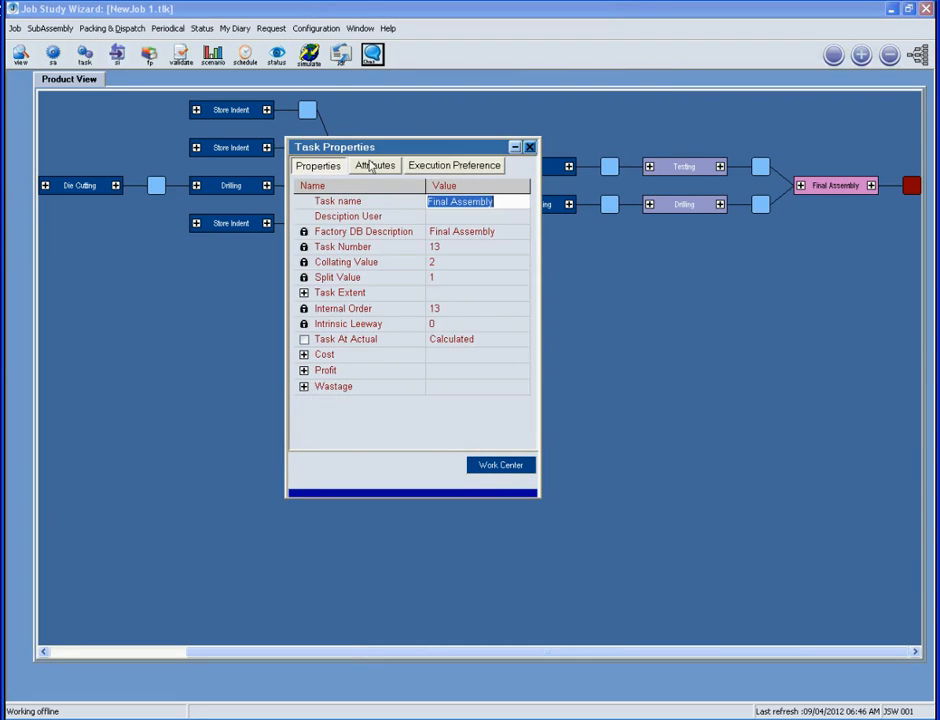
pyautogui.click(304, 354)
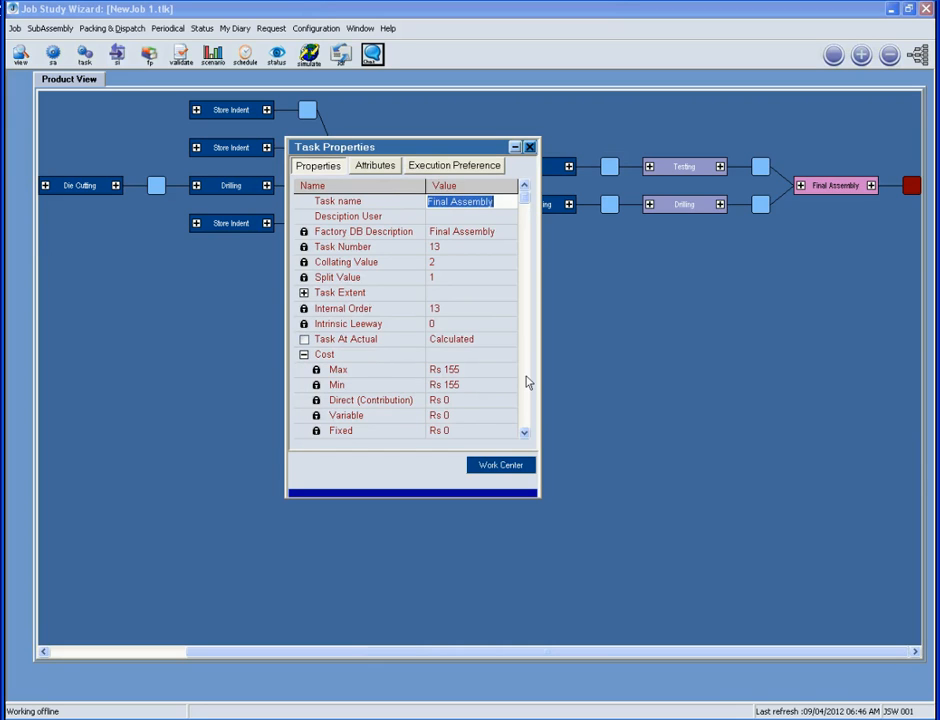
pyautogui.scroll(-1, 495, 384)
pyautogui.click(304, 414)
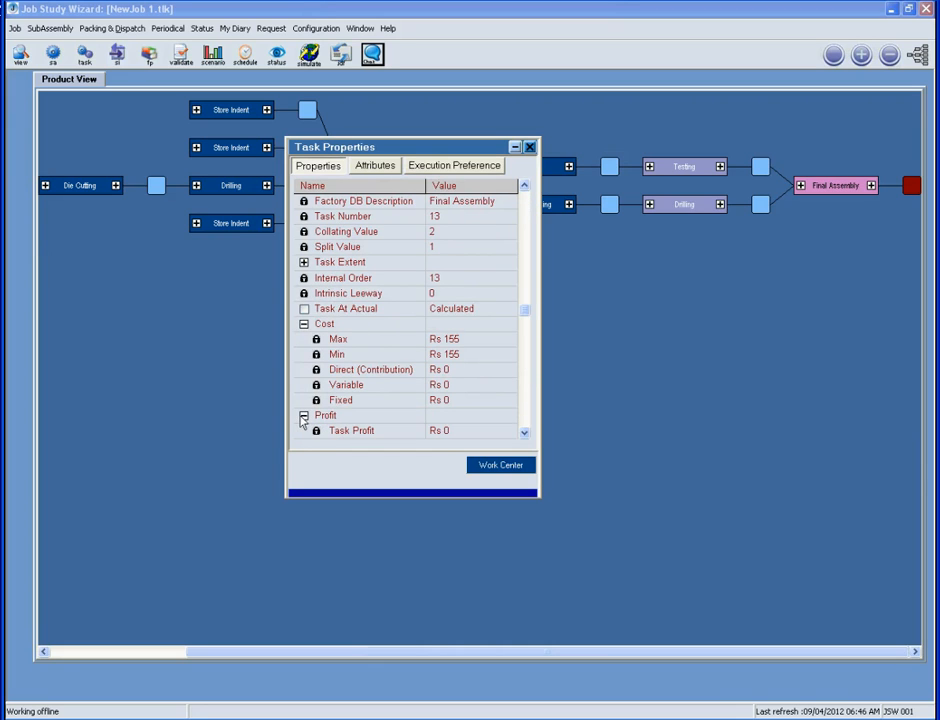
# Check Final Assembly's work center options (Final Assembly Station, Plant1, Rs 155) and close Task Properties
pyautogui.click(474, 467)
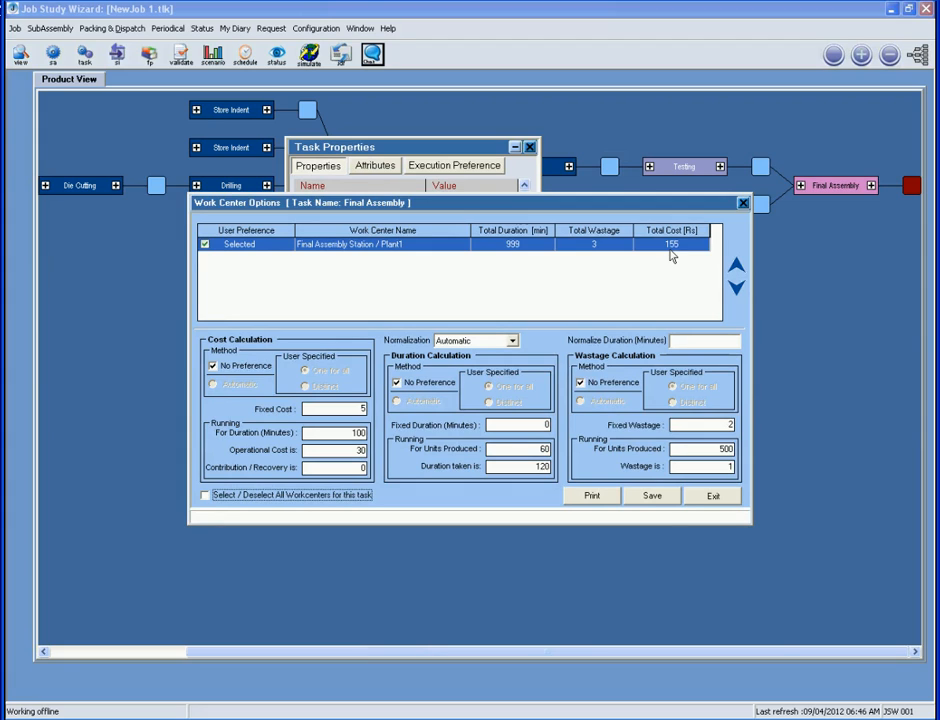
pyautogui.click(705, 497)
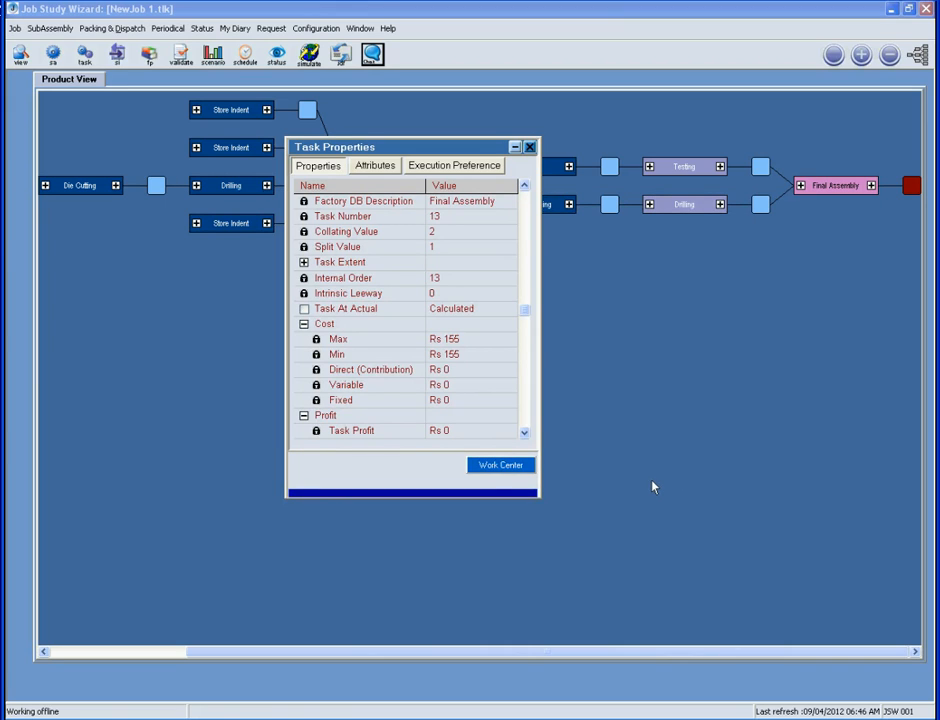
pyautogui.click(530, 148)
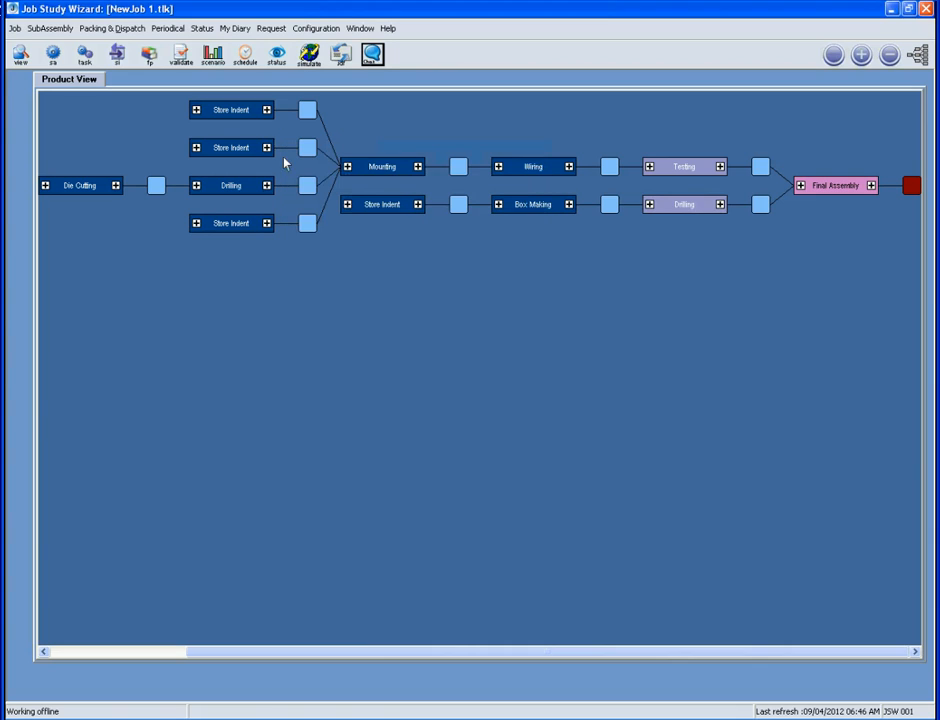
# Save the job as a new job file named 'Sample JOB'
pyautogui.click(15, 28)
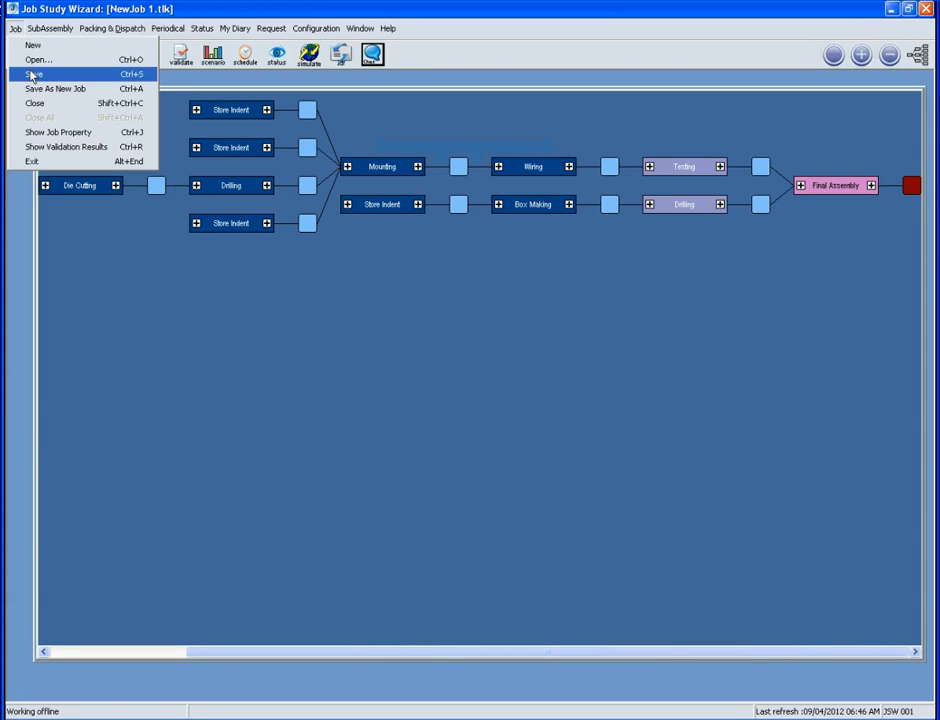
pyautogui.click(32, 74)
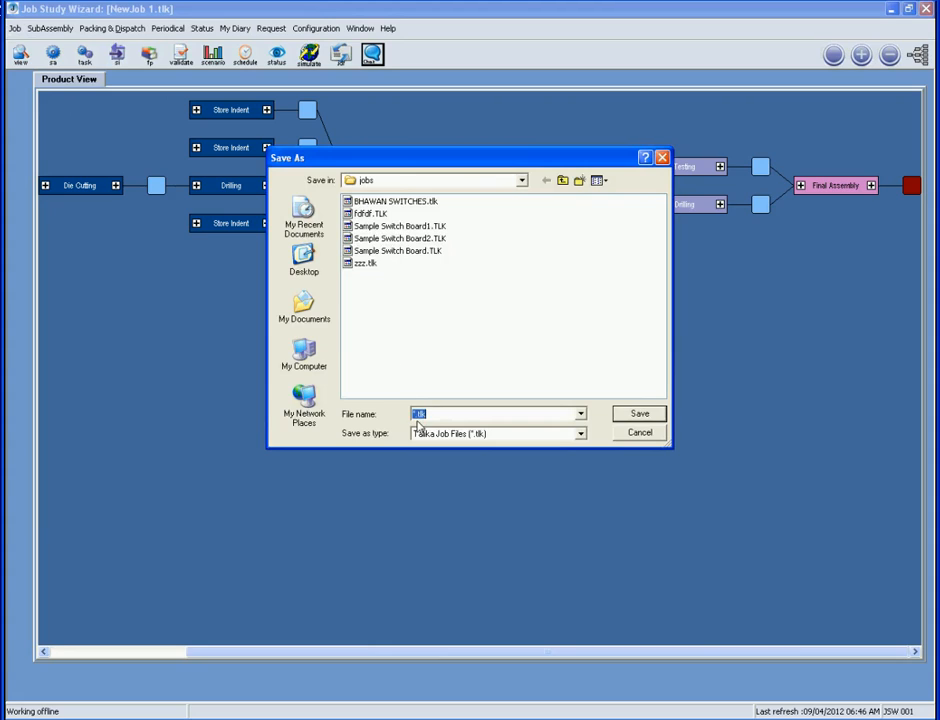
pyautogui.click(419, 416)
pyautogui.write('Sample JOB')
pyautogui.click(641, 414)
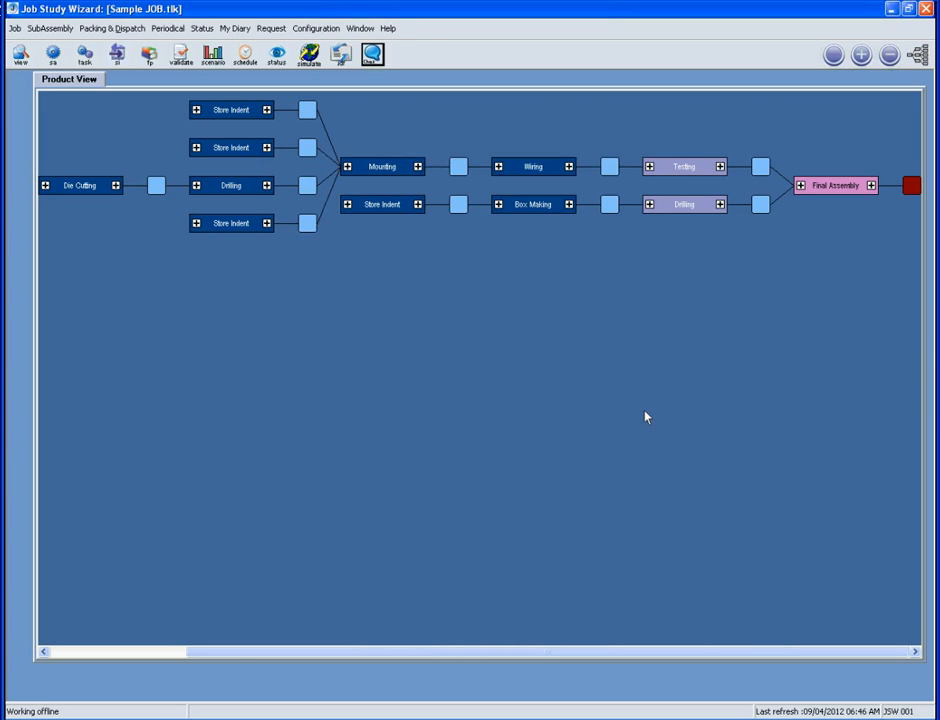